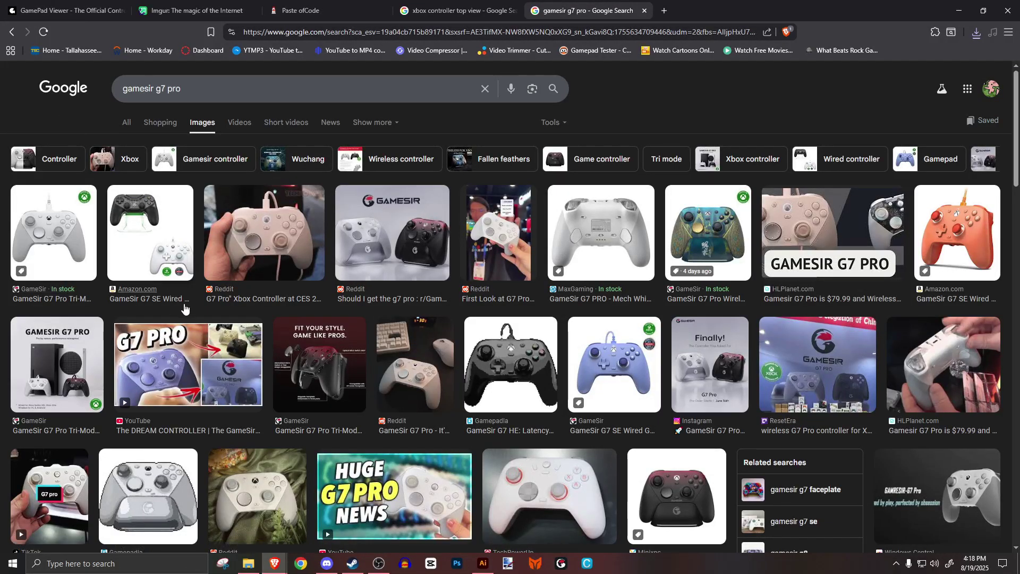
Open the CNET front-view photo of the GameSir G7 Pro among the image results, and return to the xbox controller top view search.
scroll(184, 308, down, 5)
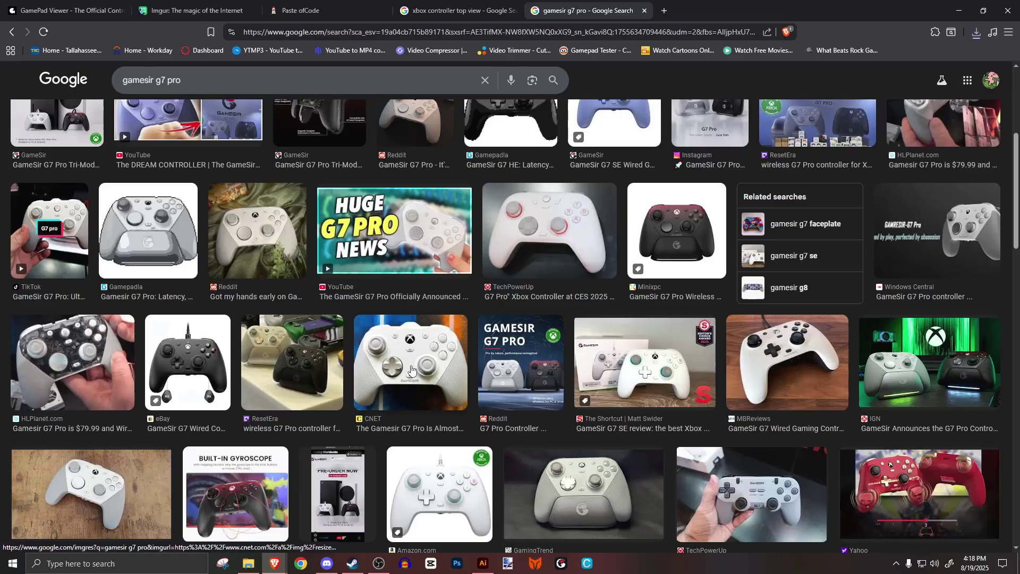
click(508, 391)
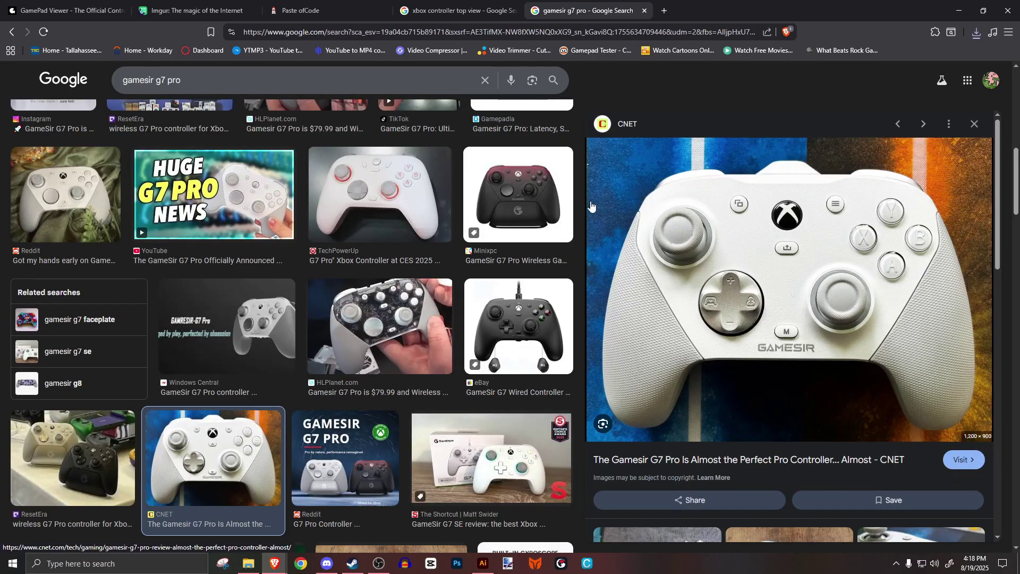
click(446, 9)
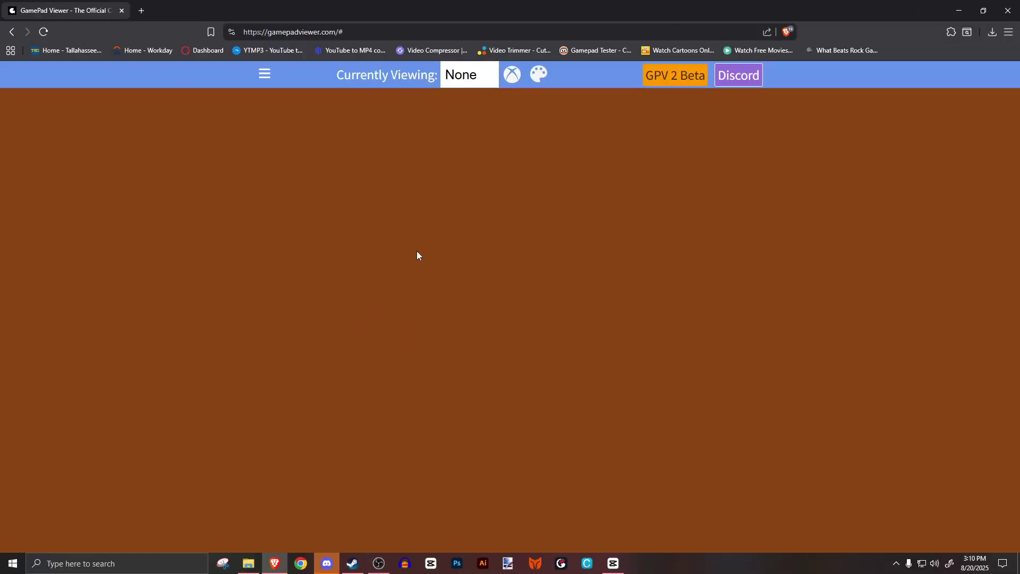
Display Player 1's controller on GamePad Viewer and open the page's source files in the developer tools.
click(482, 69)
click(480, 117)
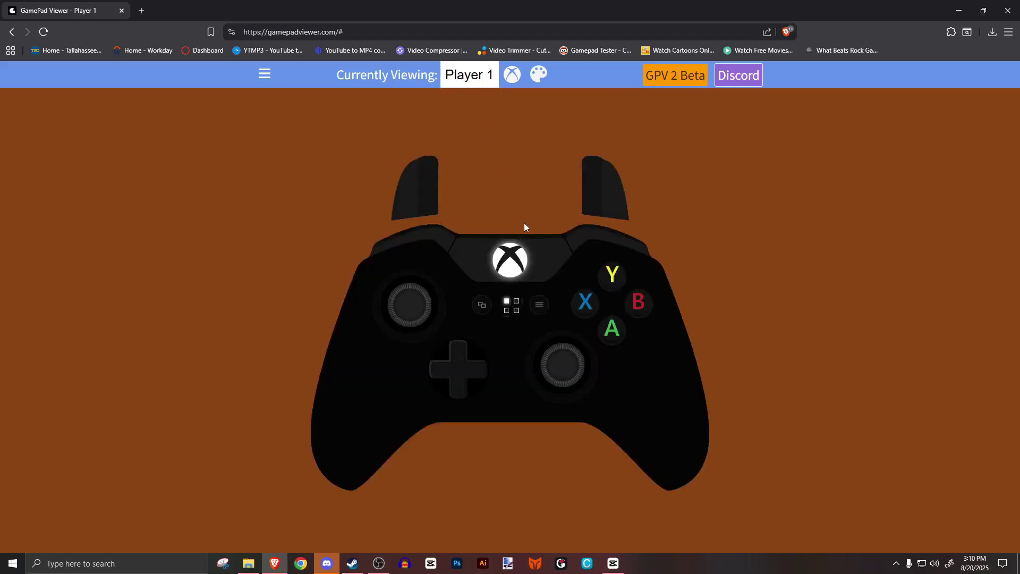
right_click(504, 324)
click(589, 525)
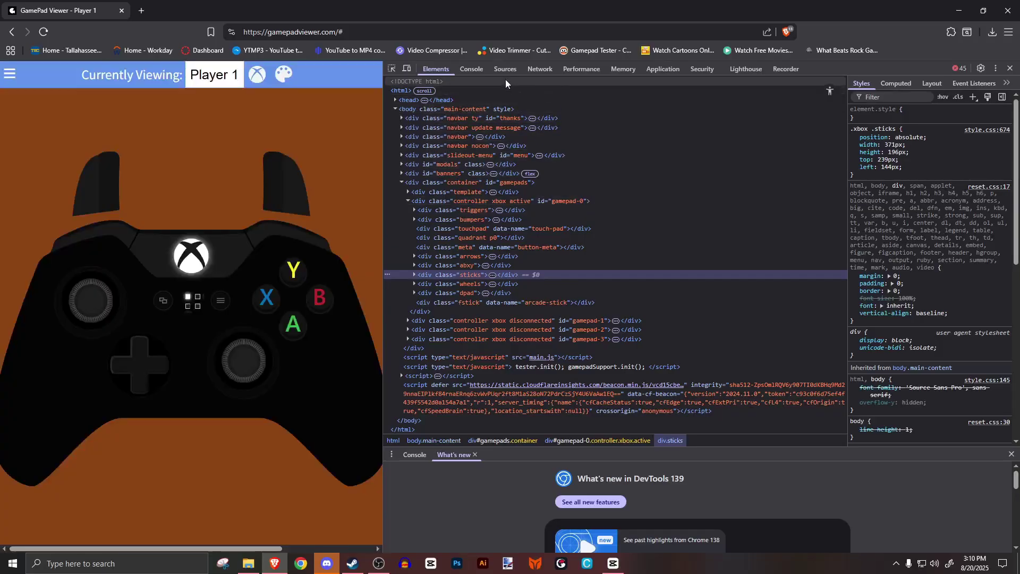
click(505, 69)
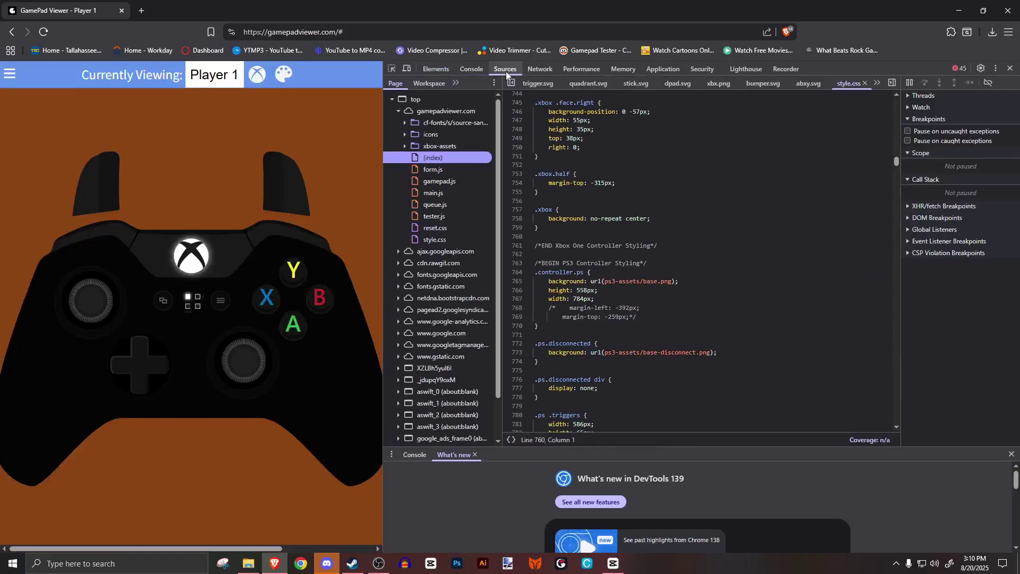
Preview each SVG file in the xbox-assets folder, ending on abxy.svg.
click(405, 146)
click(435, 158)
click(435, 170)
click(435, 182)
click(437, 193)
click(435, 204)
click(435, 217)
click(435, 227)
click(434, 239)
click(442, 158)
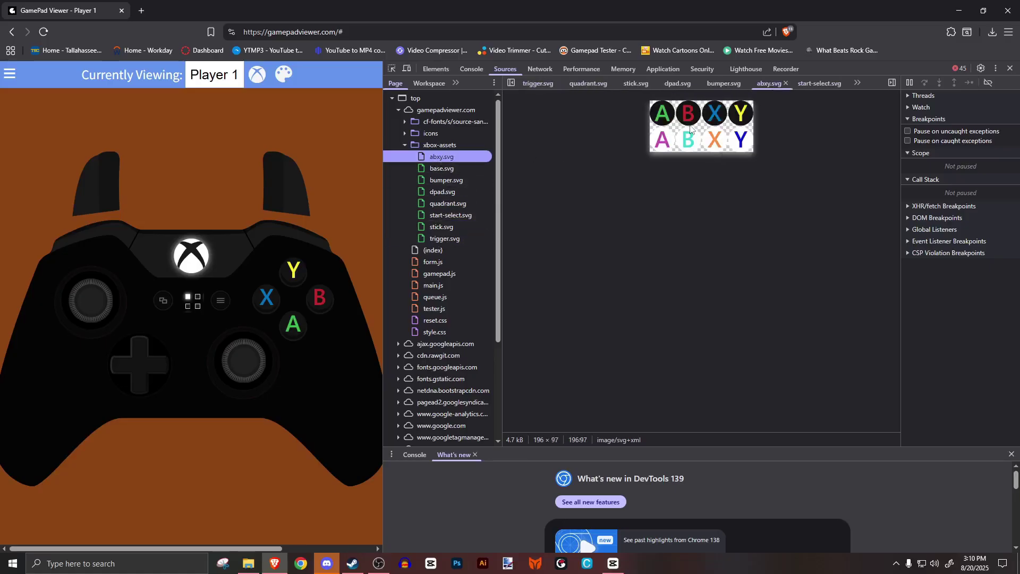
Open the abxy.svg image in its own browser tab and save it as a file.
drag(690, 126, 326, 7)
right_click(77, 82)
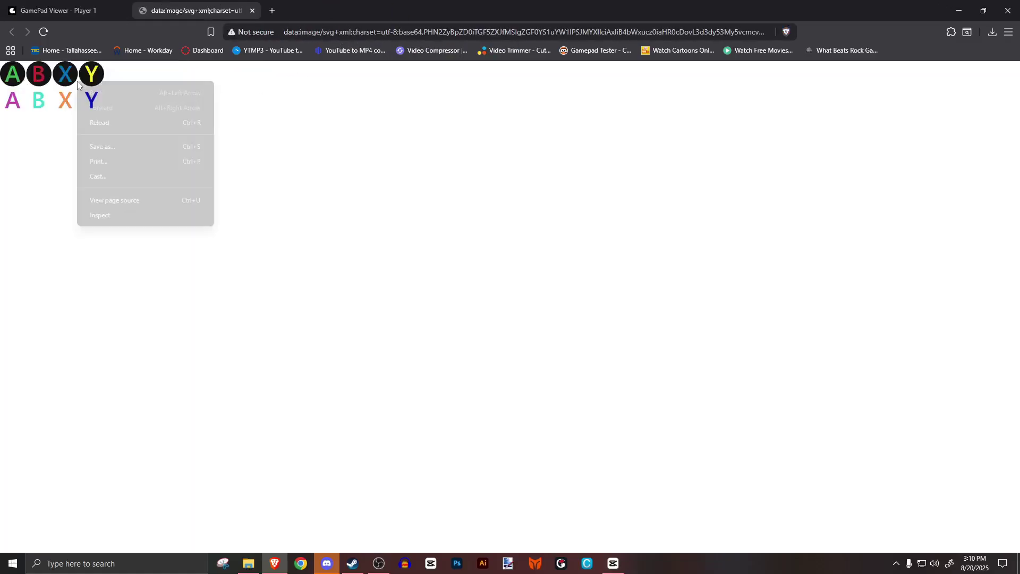
click(99, 144)
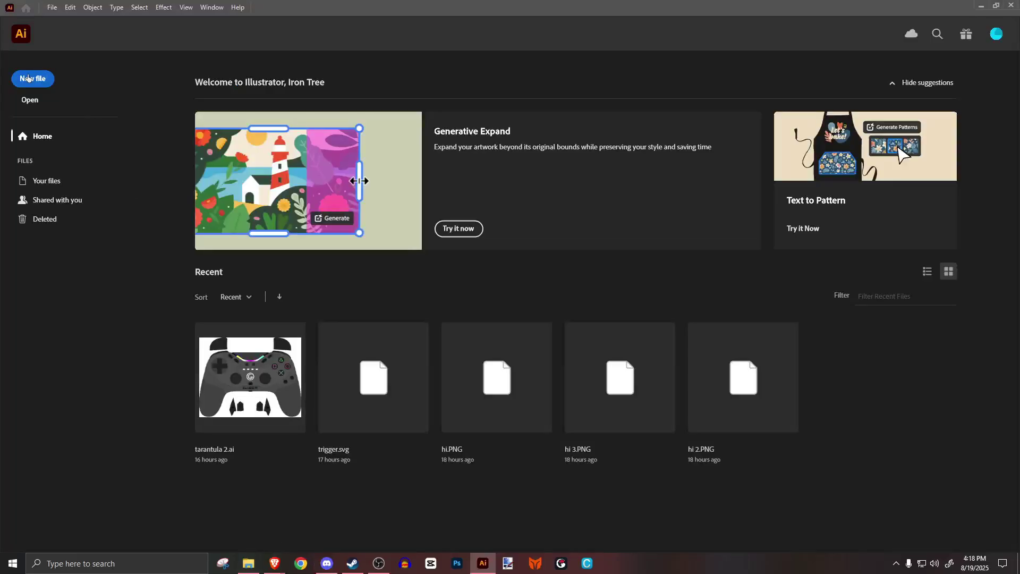
Switch to Illustrator and bring in the aolion j20, bigbigwon blitz 2 and blitz 2 cuphead pictures from the Controller overlays folder.
click(28, 78)
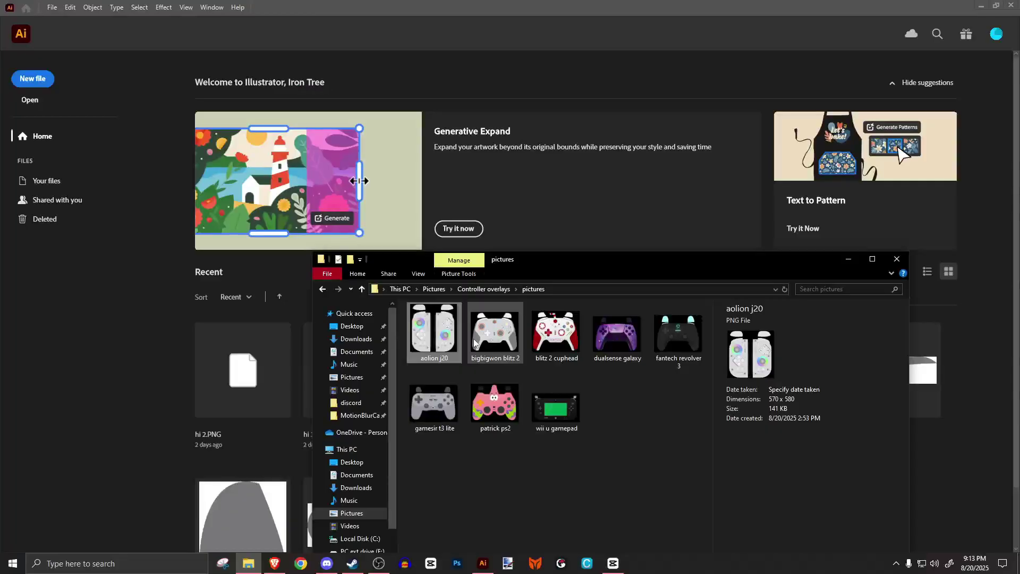
ctrl+click(494, 332)
ctrl+click(556, 332)
drag(556, 332, 234, 312)
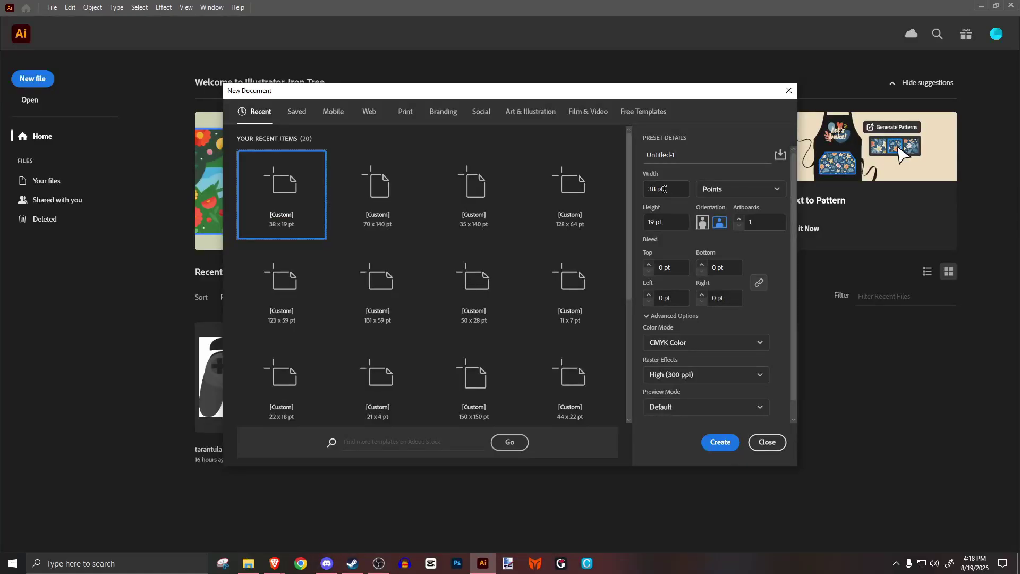
Create a new document 1000 pt wide and 1000 pt high.
click(663, 189)
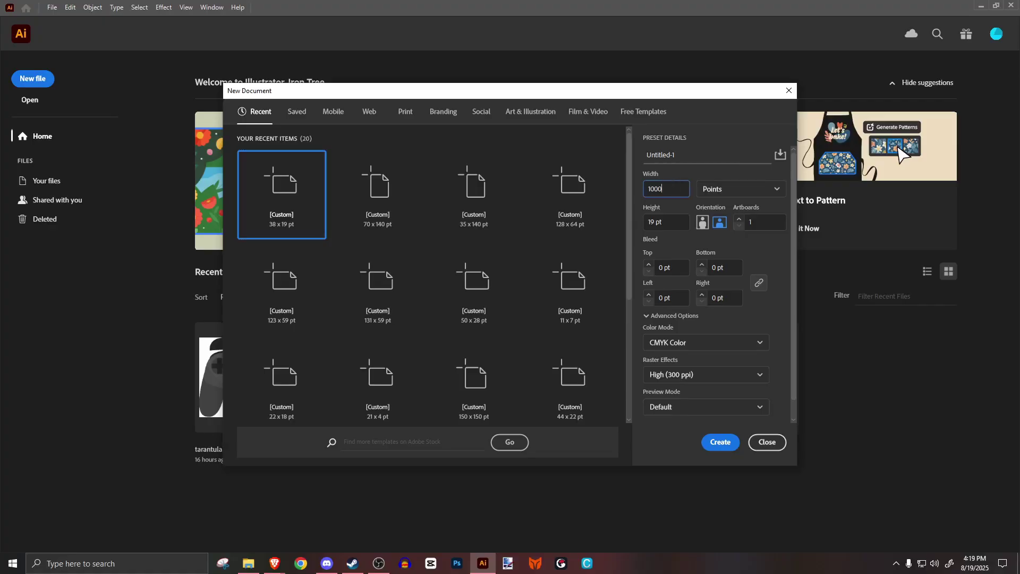
text(1000)
key(Tab)
click(669, 221)
text(1000)
click(721, 444)
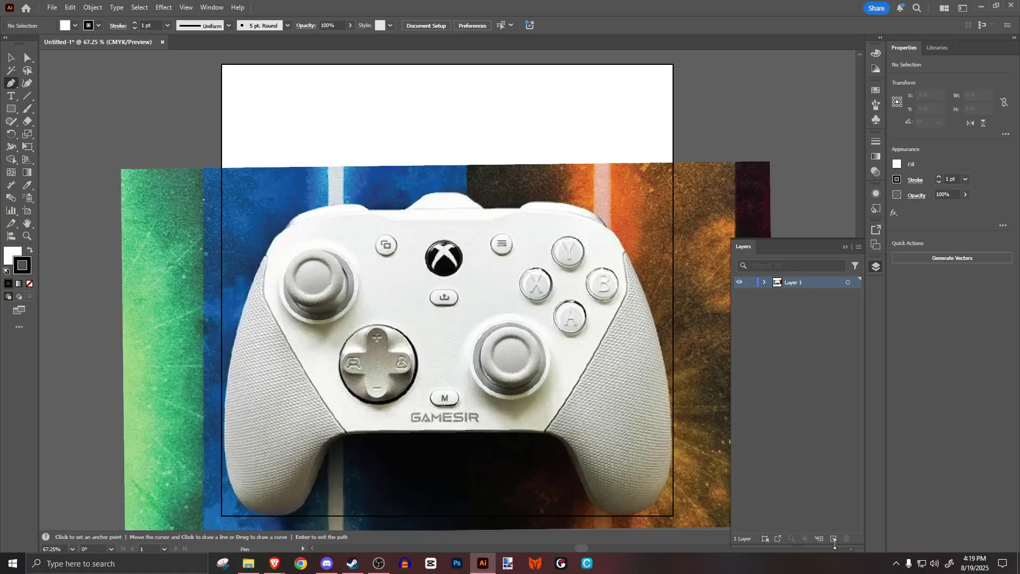
Add three layers above the controller photo's layer and name them top, screenshots and bottom.
click(834, 540)
click(835, 540)
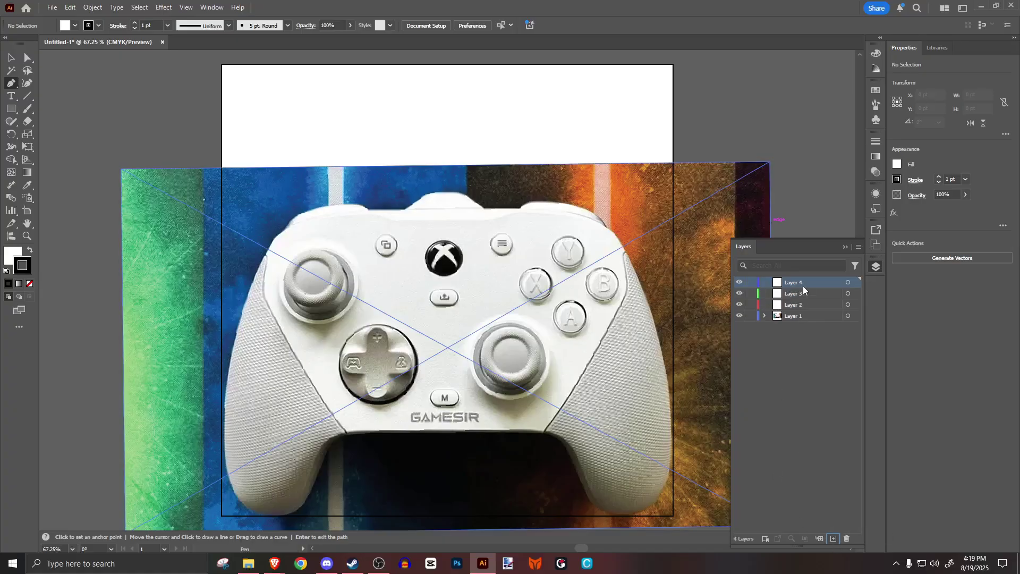
double_click(796, 293)
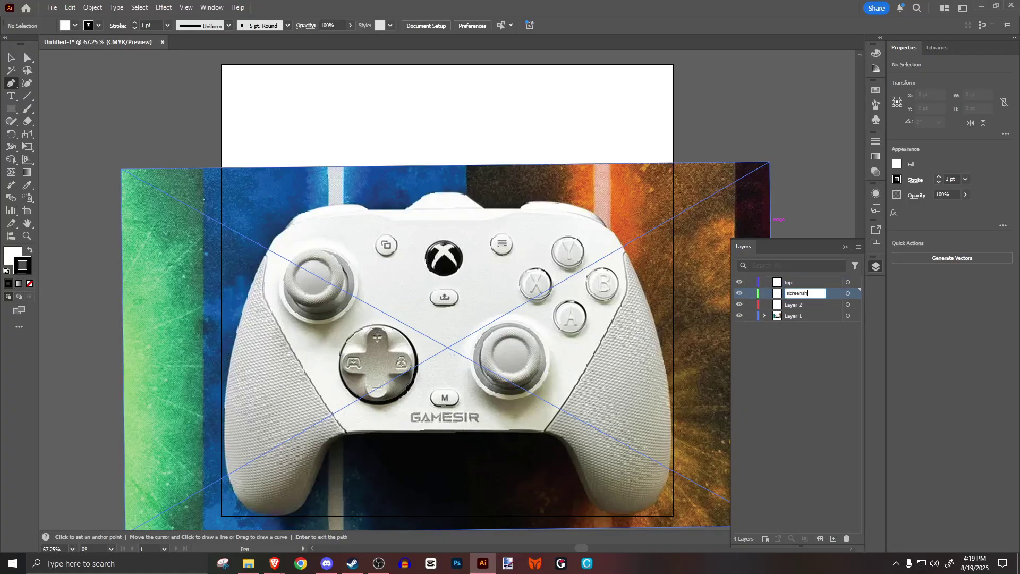
double_click(791, 304)
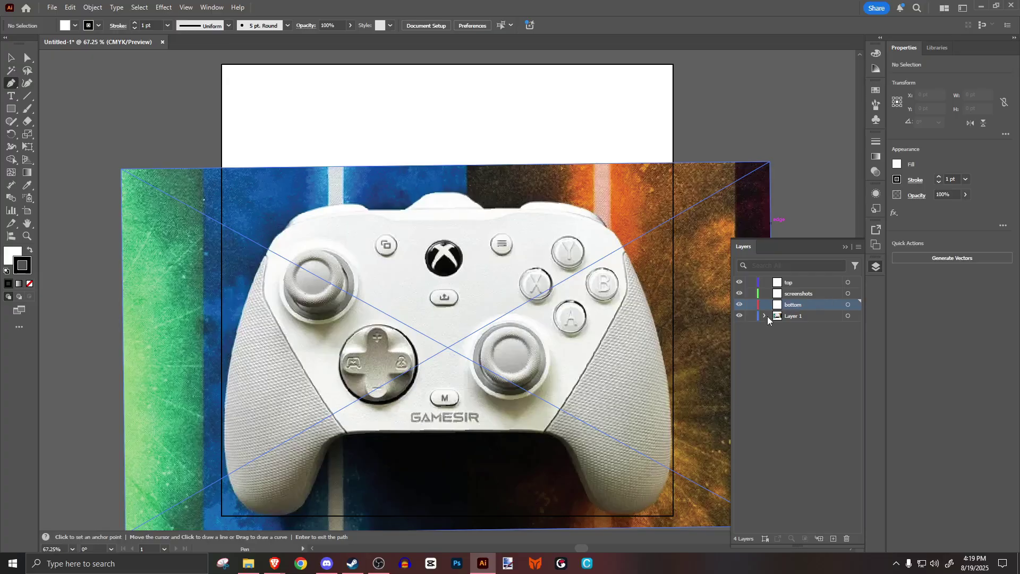
Move the controller photo into the screenshots layer and delete the emptied Layer 1.
drag(818, 333, 803, 297)
click(803, 317)
click(848, 539)
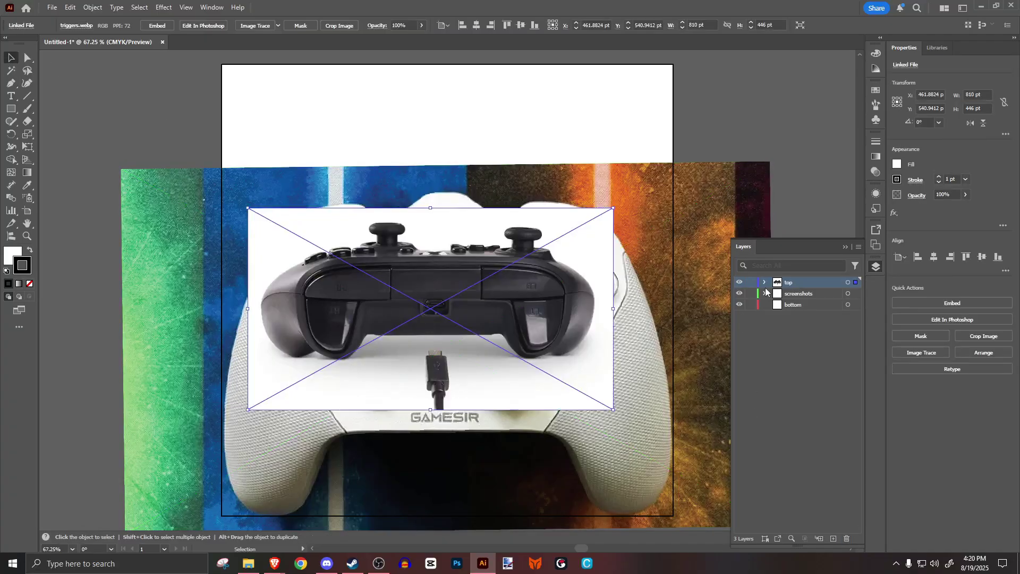
Move the triggers.webp image from the top layer into the screenshots layer and expand that layer.
click(764, 282)
drag(808, 293, 800, 305)
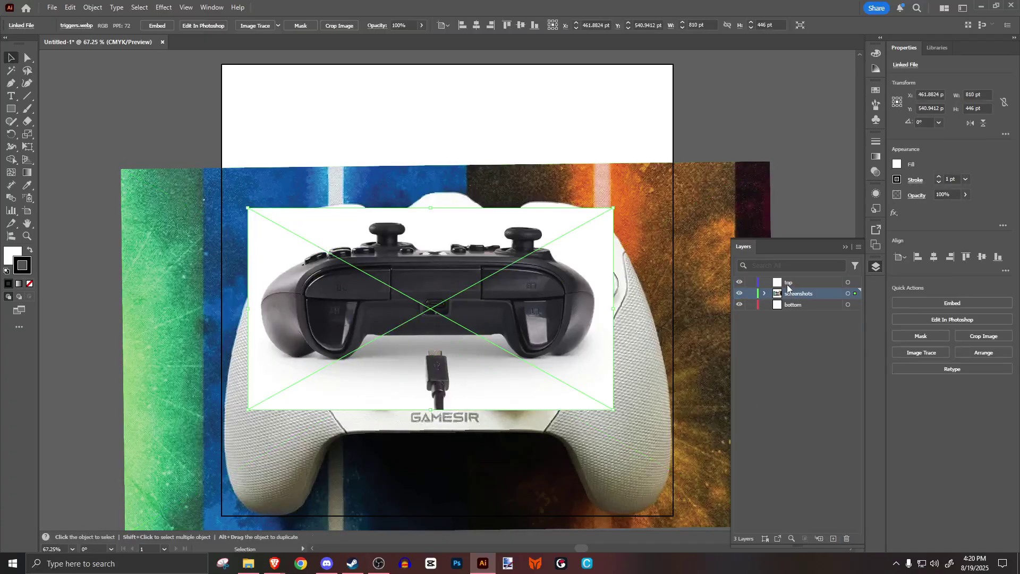
click(764, 293)
Rotate the trigger photo 180°, enlarge it to about 1188 by 654 pt and place it over the controller's upper part.
drag(446, 291, 447, 132)
drag(431, 250, 430, 298)
drag(398, 266, 398, 316)
drag(157, 352, 653, 165)
drag(549, 250, 549, 189)
scroll(548, 189, up, 3)
Crop the rotated trigger photo to the trigger area, cutting away the thumbsticks along its lower part.
click(304, 26)
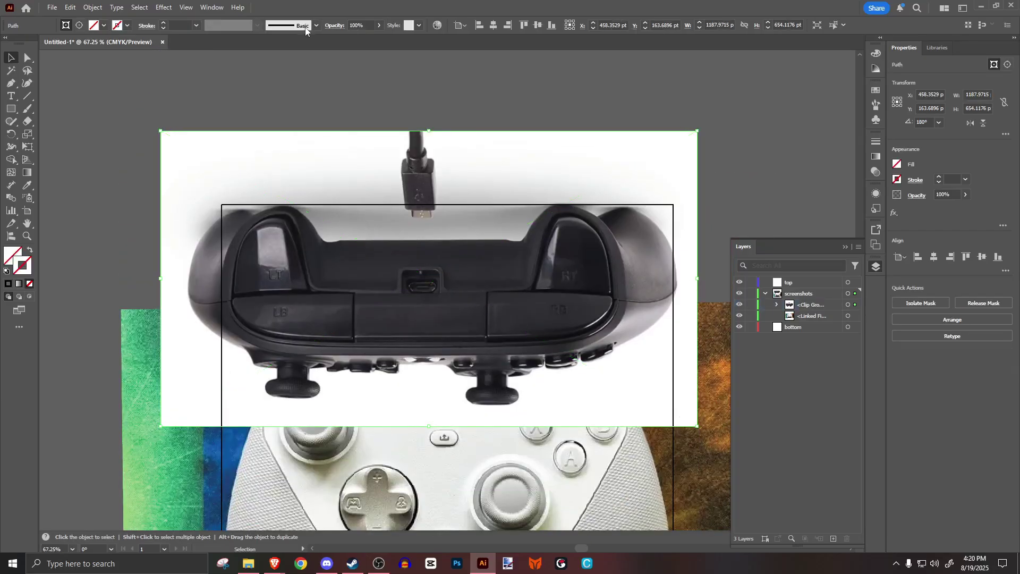
key(ctrl+z)
click(340, 27)
click(563, 296)
drag(432, 431, 433, 334)
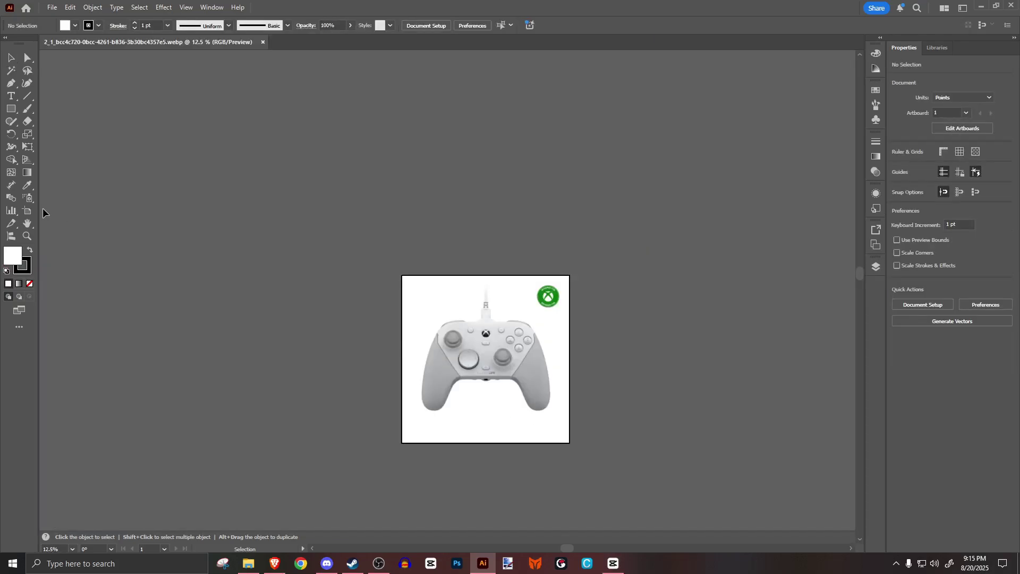
Trim the artboard's upper and lower edges toward the controller, and duplicate the controller image beside the artboard.
click(27, 211)
drag(485, 275, 485, 316)
drag(487, 445, 485, 423)
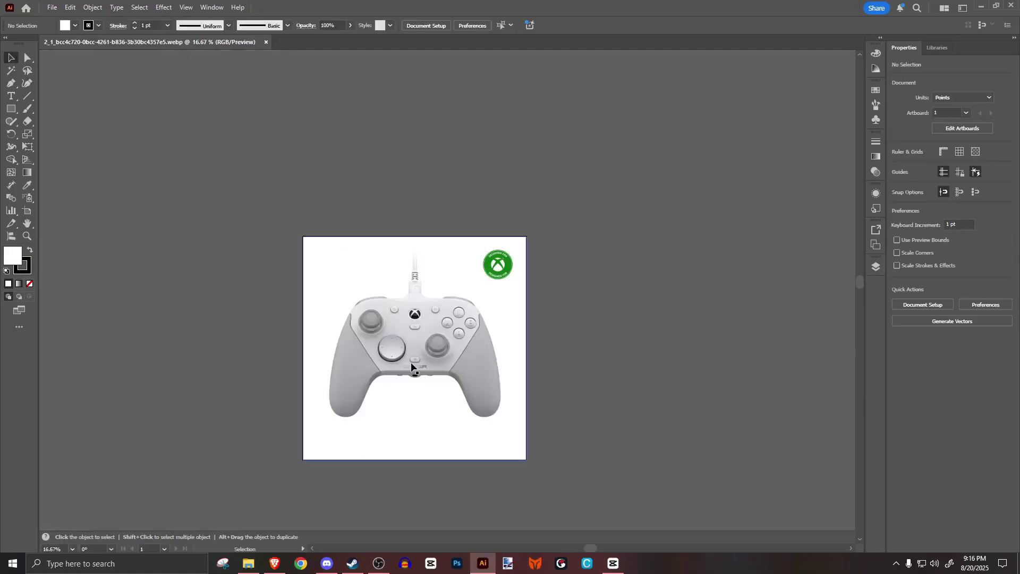
drag(411, 367, 168, 363)
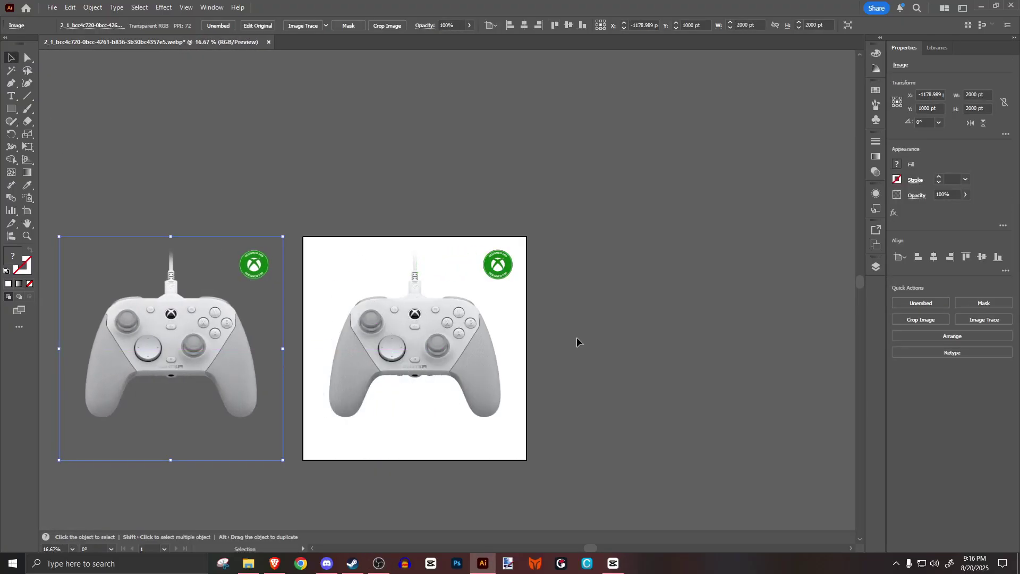
click(289, 350)
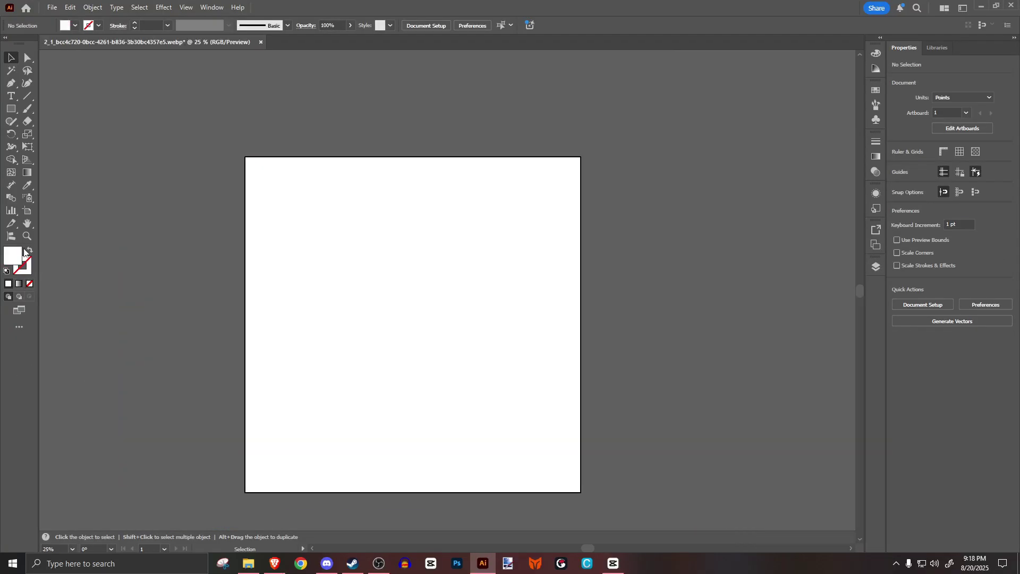
Set the fill colour to black.
double_click(12, 256)
click(449, 500)
click(694, 370)
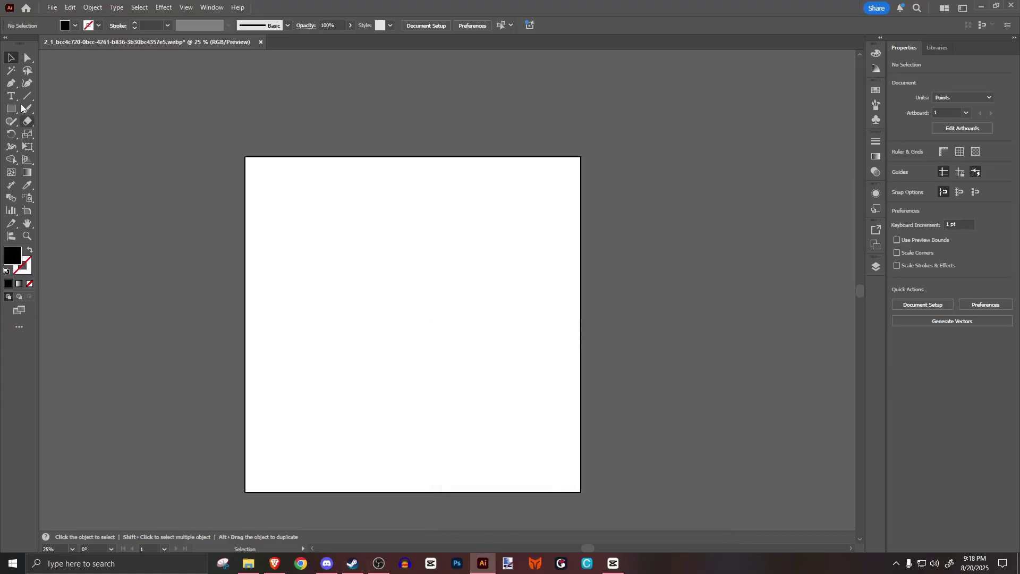
Draw overlapping black rectangles on the artboard, plus a separate one about 146 by 218 pt.
click(12, 108)
drag(281, 226, 393, 331)
drag(298, 287, 341, 261)
drag(477, 256, 503, 216)
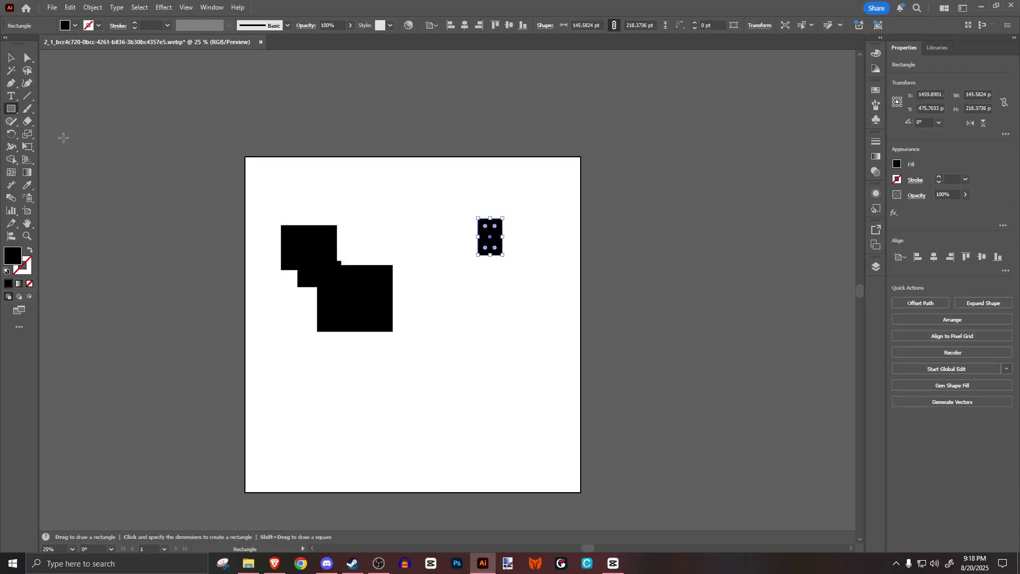
Use the Ellipse tool for a black circle and set its width and height to 386 pt.
drag(11, 109, 53, 134)
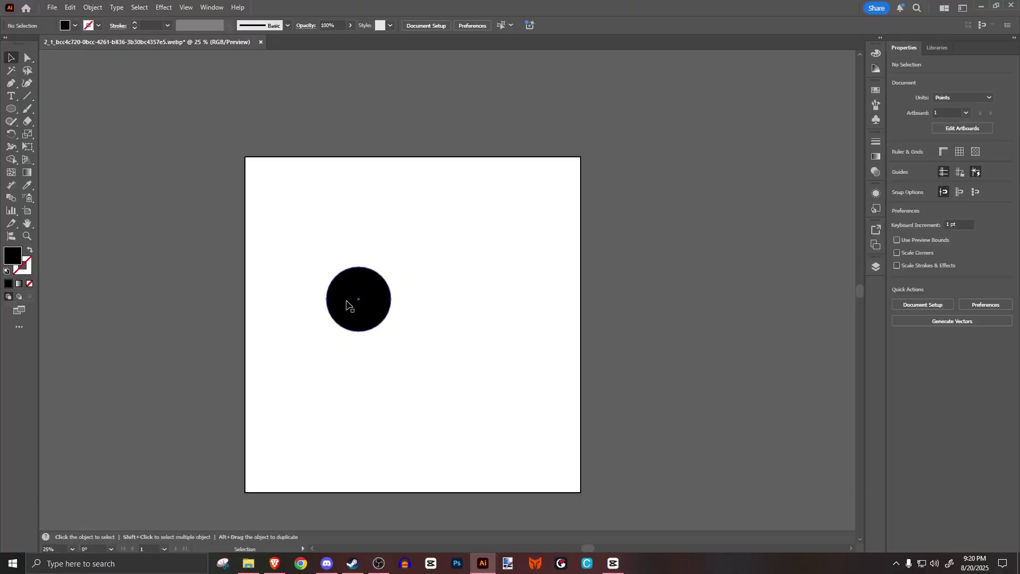
click(346, 305)
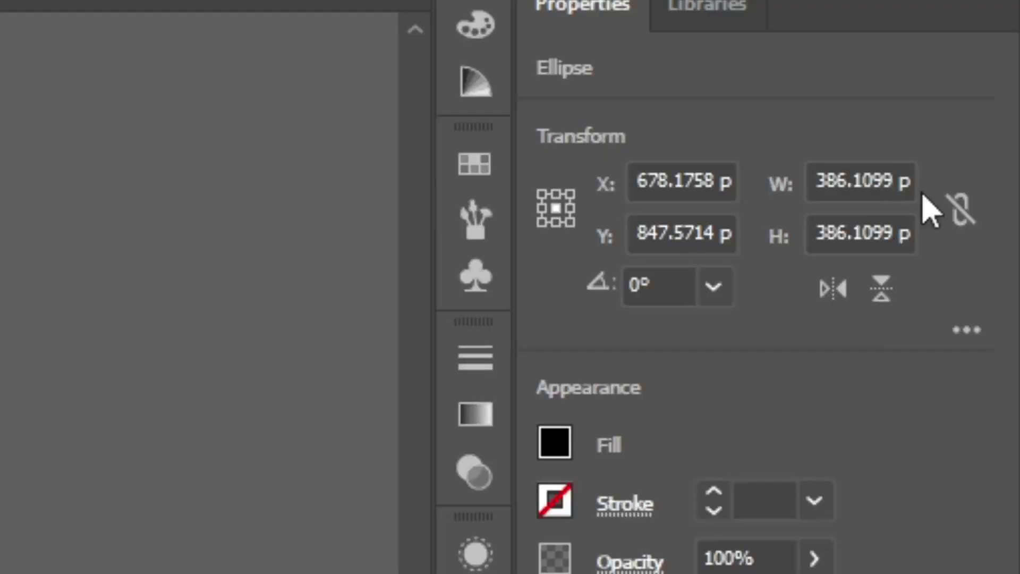
click(983, 95)
text(3)
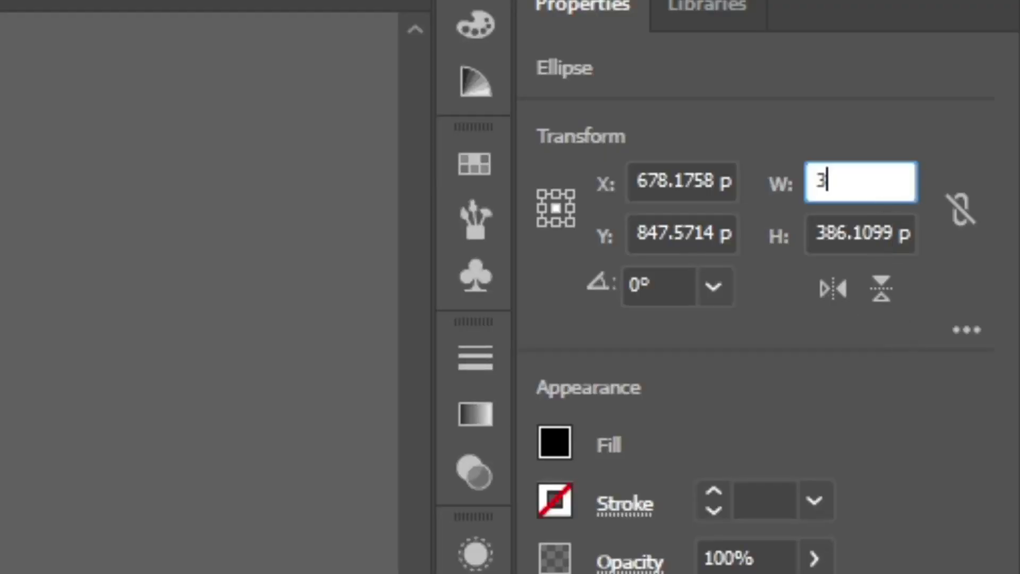
text(86)
key(Return)
click(838, 223)
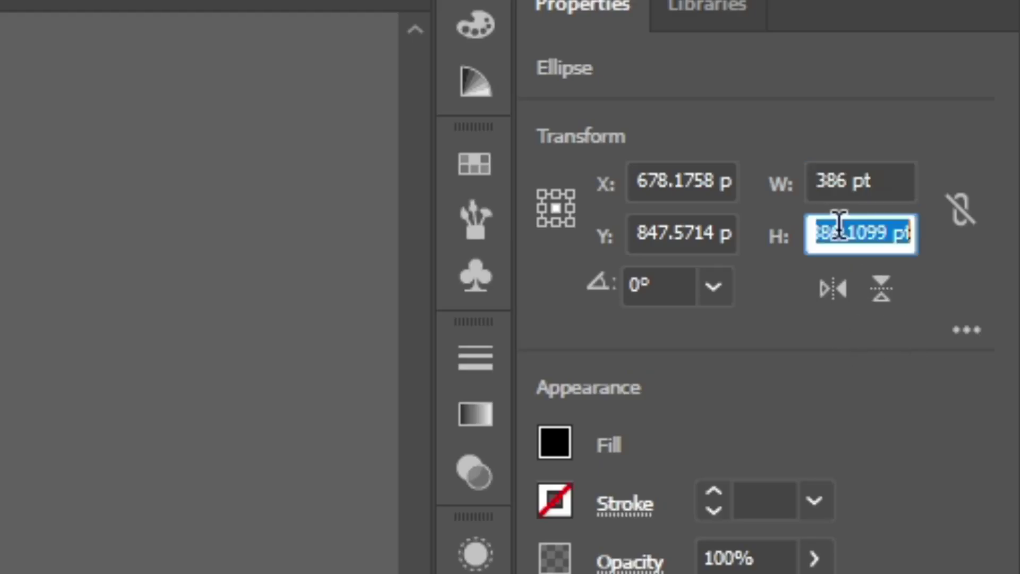
text(386)
key(Return)
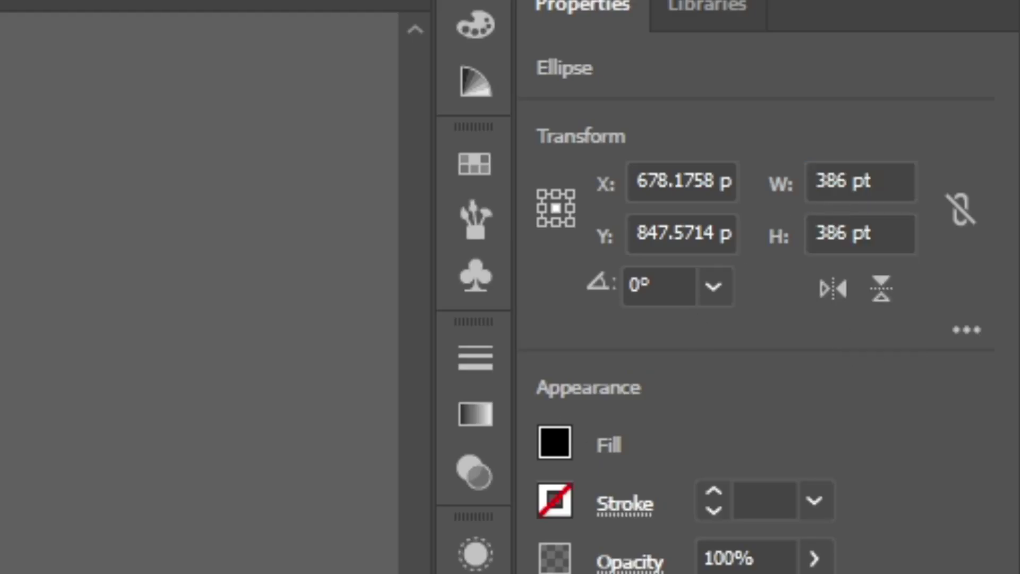
Lock the screenshots layer and start a Pen path on the top layer at the centre of the controller's lower edge.
scroll(223, 332, down, 5)
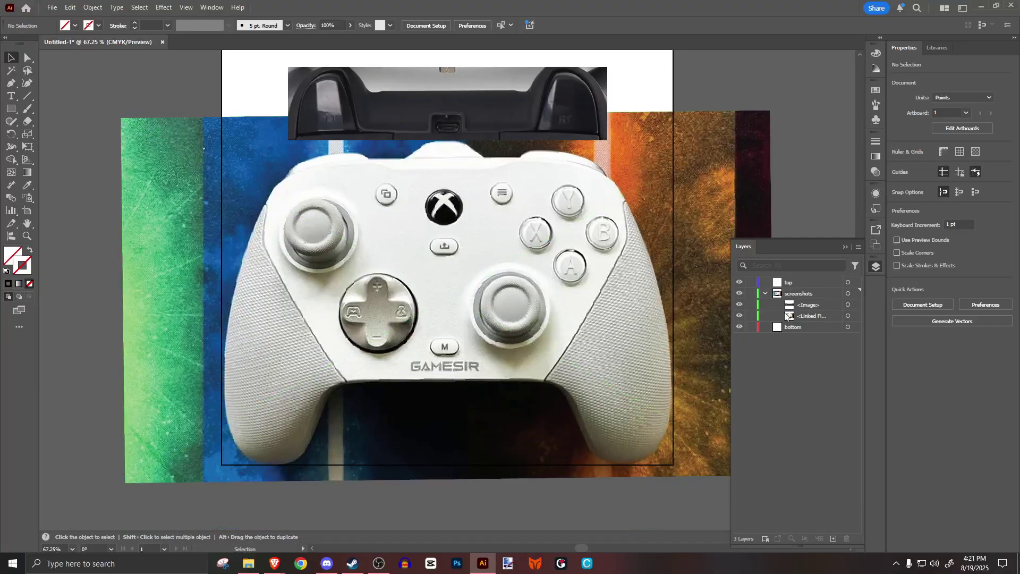
click(824, 286)
key(shift+c)
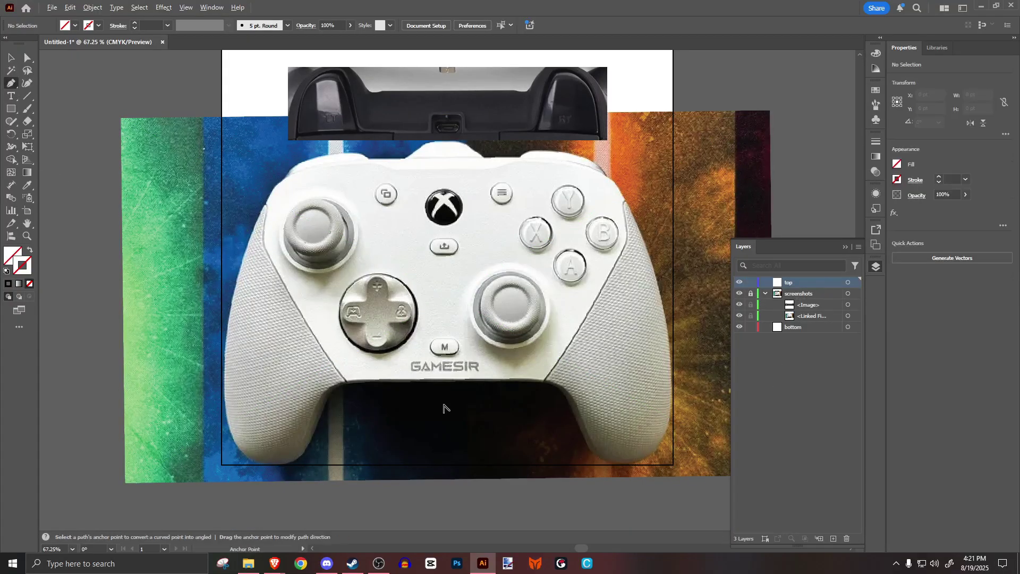
scroll(445, 405, up, 6)
scroll(454, 216, down, 6)
click(452, 212)
Trace the left half's lower edge and around the left grip's inner side and underside with the Pen tool.
scroll(295, 226, up, 4)
scroll(567, 184, down, 2)
drag(567, 179, 557, 186)
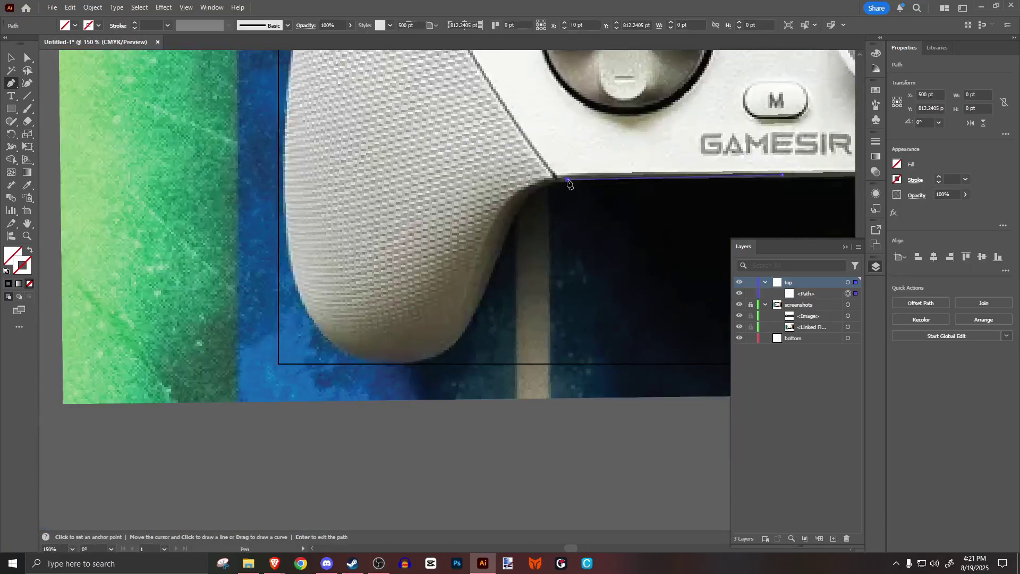
click(514, 214)
click(504, 244)
click(471, 319)
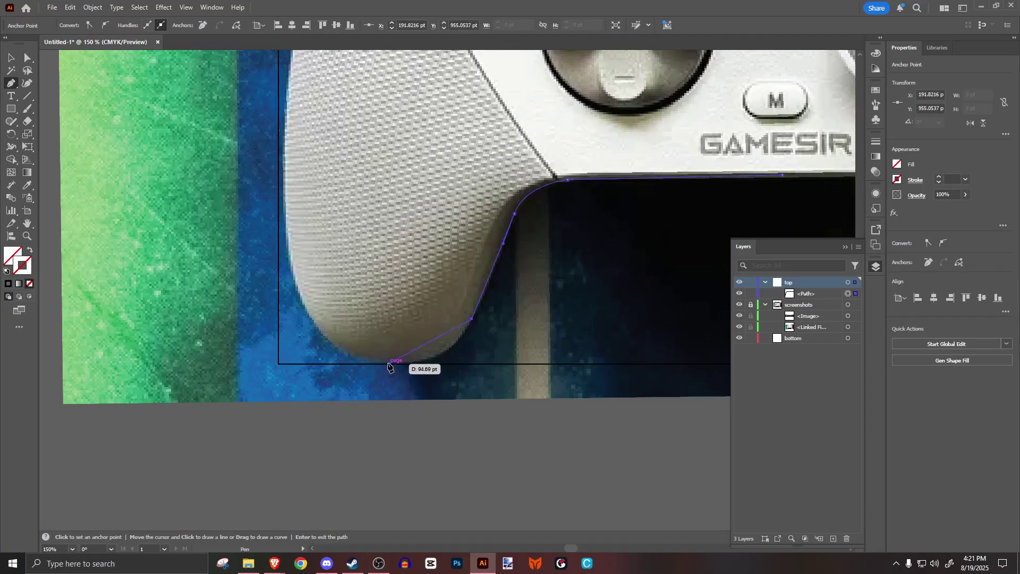
drag(388, 364, 328, 354)
drag(286, 217, 286, 178)
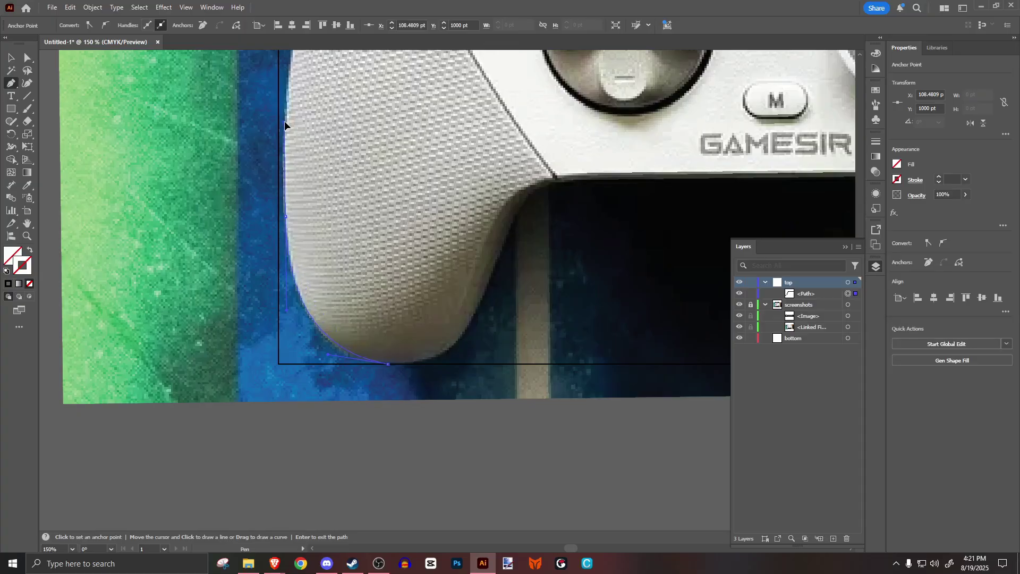
Continue the Pen path up the controller's left side, around the shoulder and along the upper edge towards the centre bump.
scroll(340, 136, up, 6)
scroll(375, 164, down, 3)
scroll(389, 165, up, 3)
scroll(389, 165, down, 4)
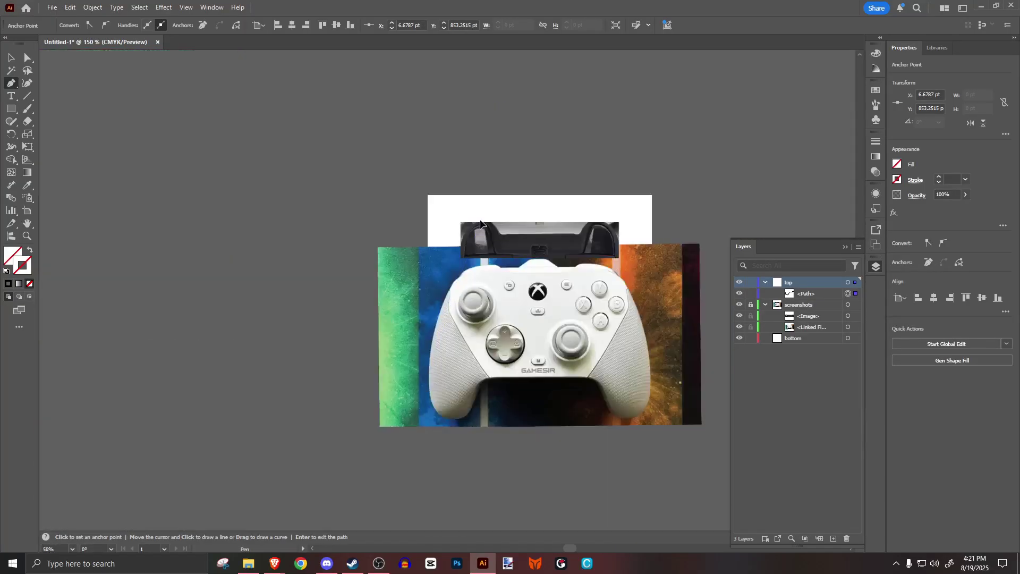
scroll(489, 230, up, 4)
scroll(467, 285, down, 3)
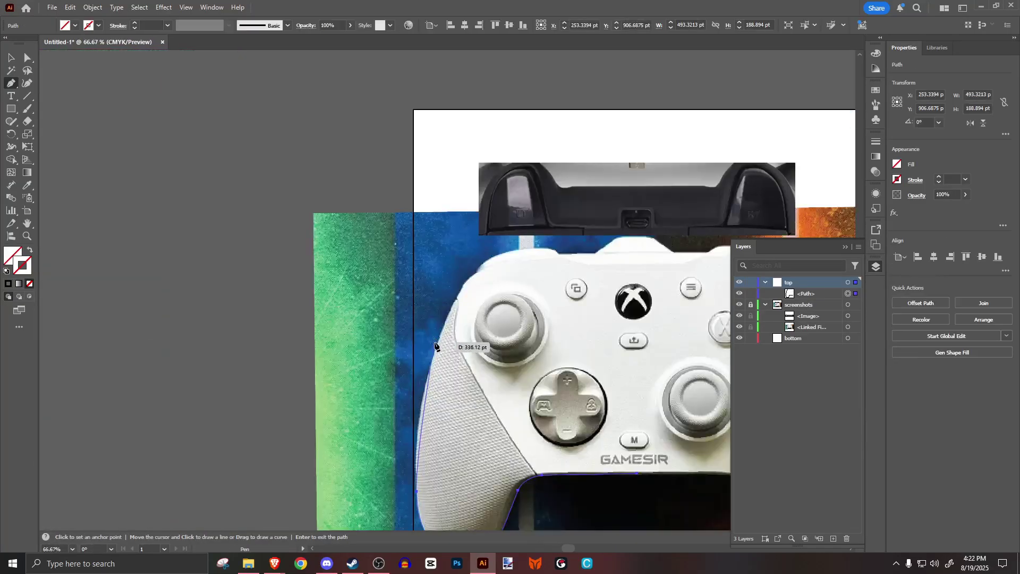
drag(478, 270, 490, 267)
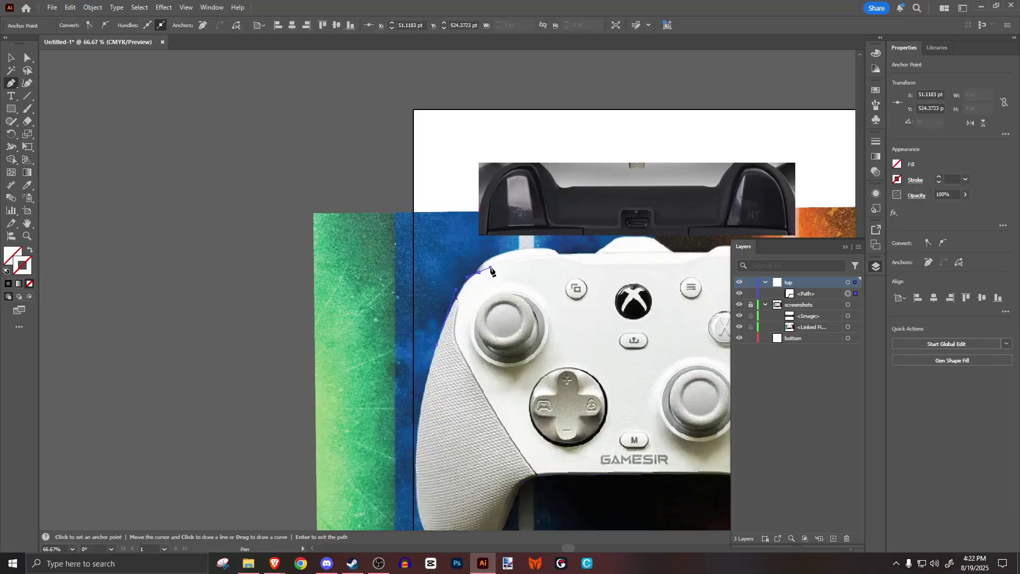
mouse_move(378, 563)
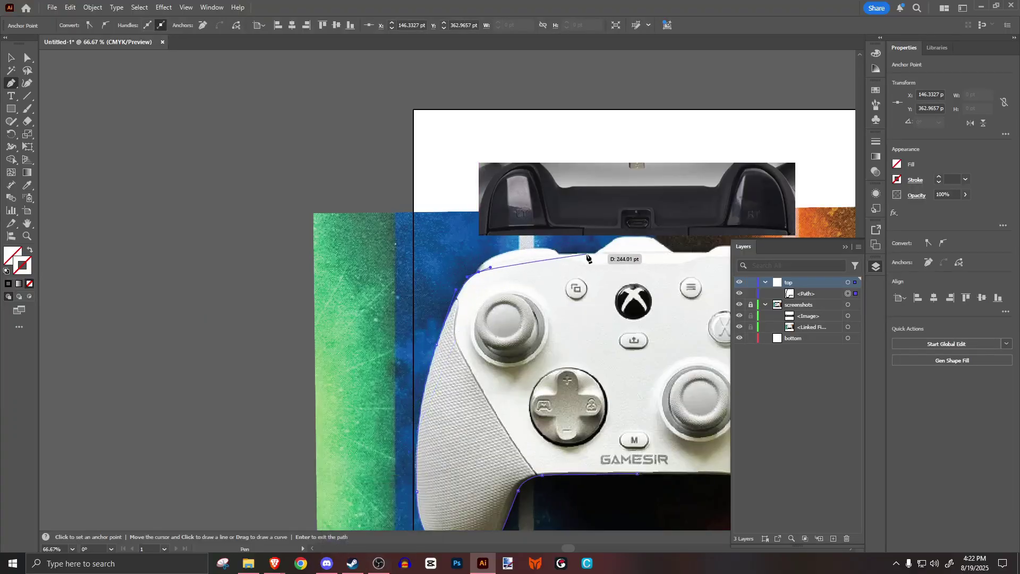
click(596, 254)
Trace the left side of the upper centre bump and close the half outline at the centre of the lower edge.
scroll(567, 257, up, 7)
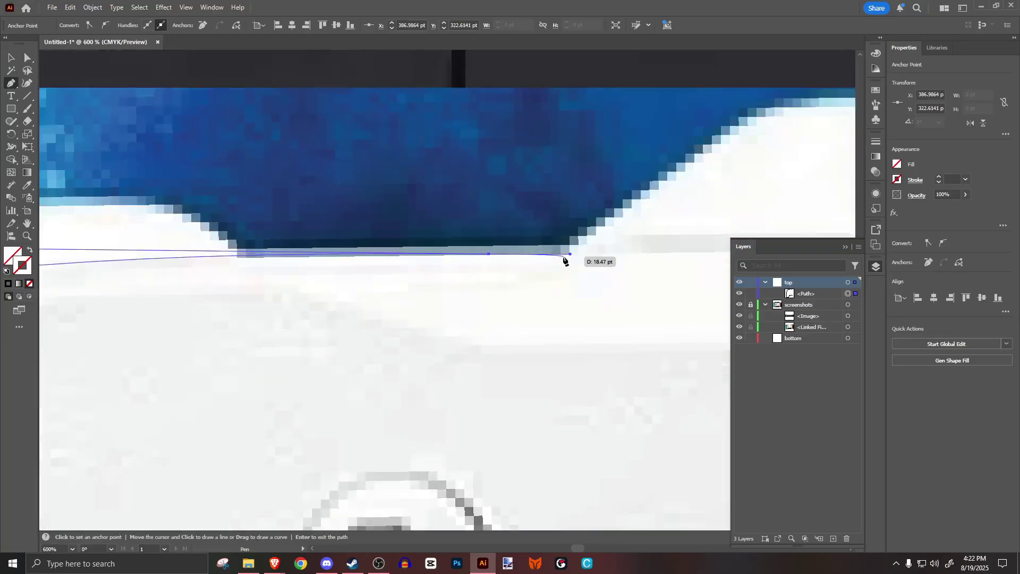
scroll(537, 210, down, 3)
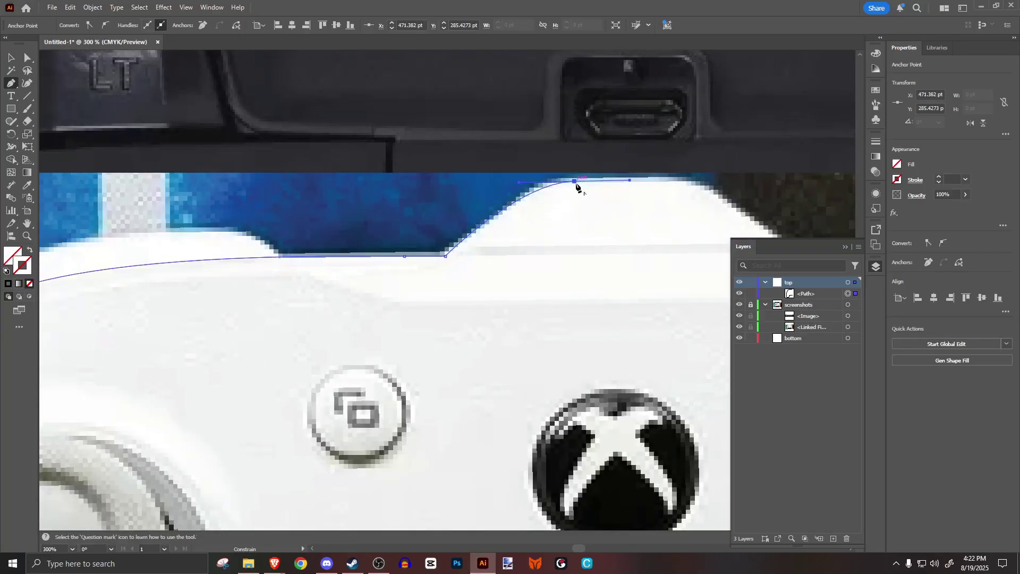
click(633, 182)
scroll(629, 365, down, 6)
click(629, 460)
Fill the traced left half of the controller body with white.
click(12, 57)
double_click(13, 256)
click(449, 367)
click(703, 368)
scroll(657, 466, up, 2)
right_click(498, 393)
mouse_move(537, 322)
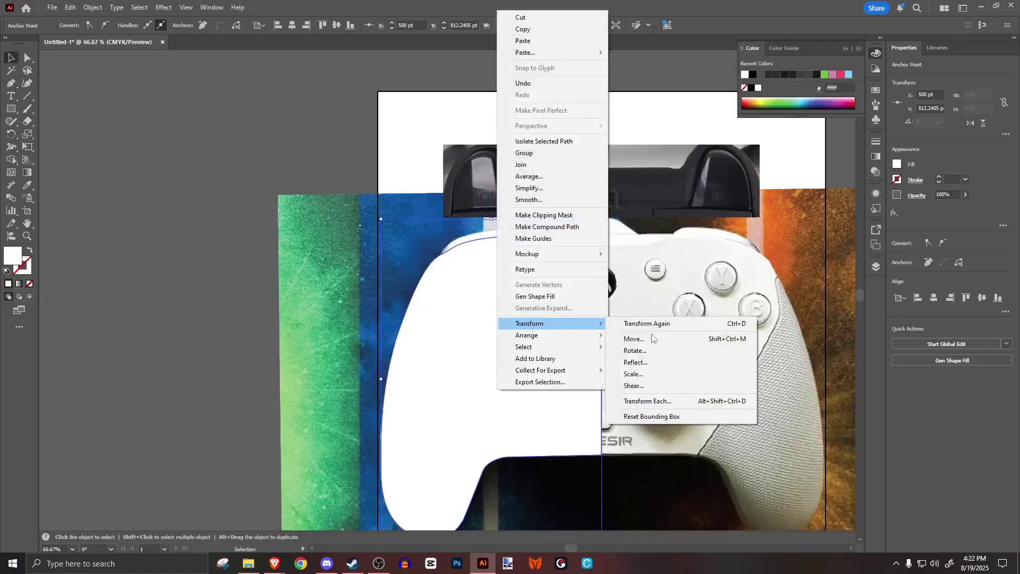
click(640, 360)
click(563, 349)
right_click(517, 366)
mouse_move(589, 484)
click(669, 432)
click(455, 349)
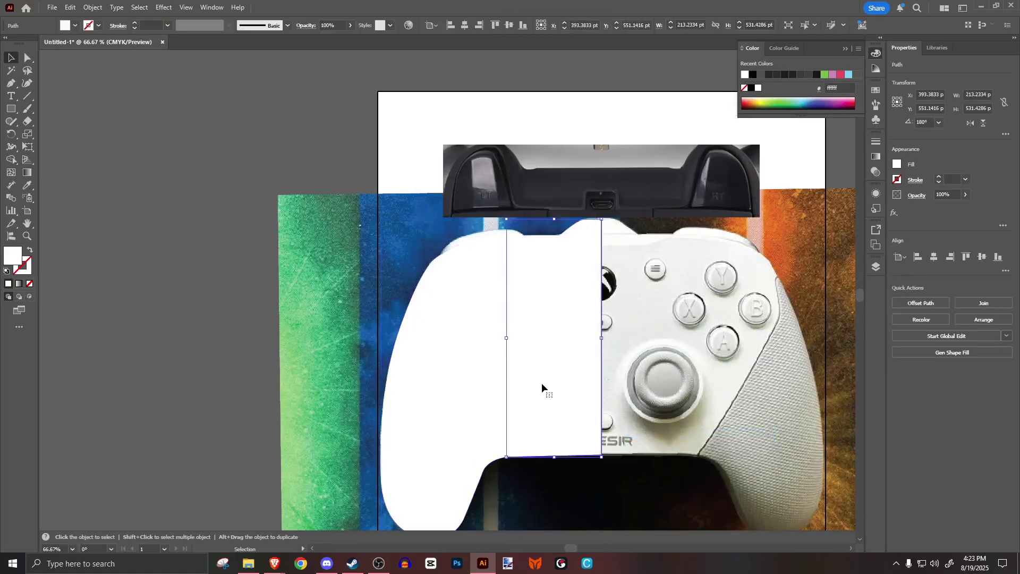
key(Delete)
Reflect a copy of the white half and place it against the original as the controller's right half.
right_click(455, 355)
mouse_move(499, 485)
click(590, 431)
click(455, 348)
drag(487, 421, 705, 422)
click(267, 289)
drag(656, 350, 528, 299)
Try to merge the two controller halves with the Shape Builder and delete leftover pieces, undoing the attempt.
key(ctrl+a)
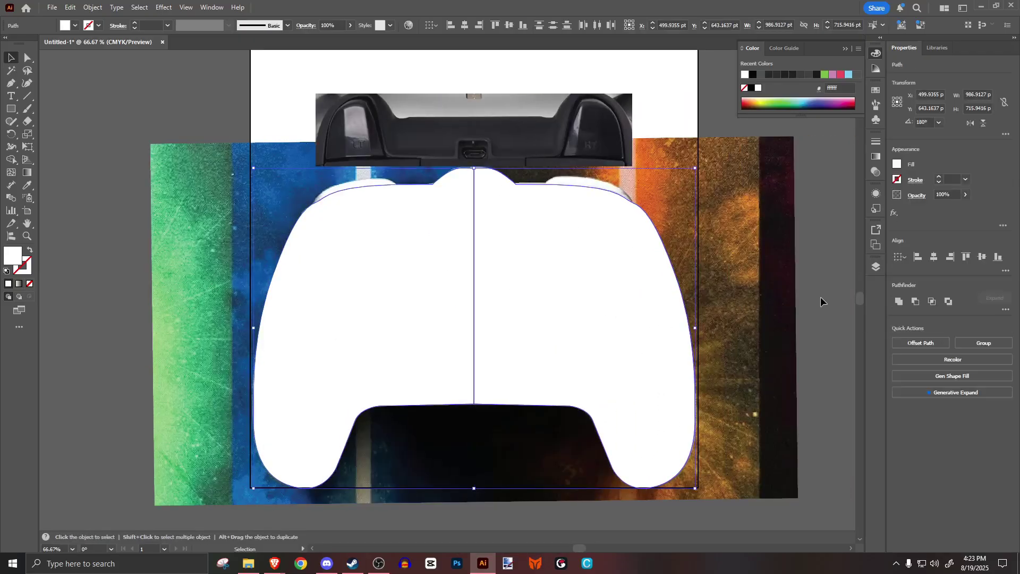
click(875, 266)
key(shift+m)
drag(366, 246, 524, 272)
key(v)
key(ctrl+shift+a)
click(553, 303)
key(Delete)
click(447, 301)
key(Delete)
key(ctrl+z)
key(ctrl+z)
key(ctrl+z)
key(ctrl+z)
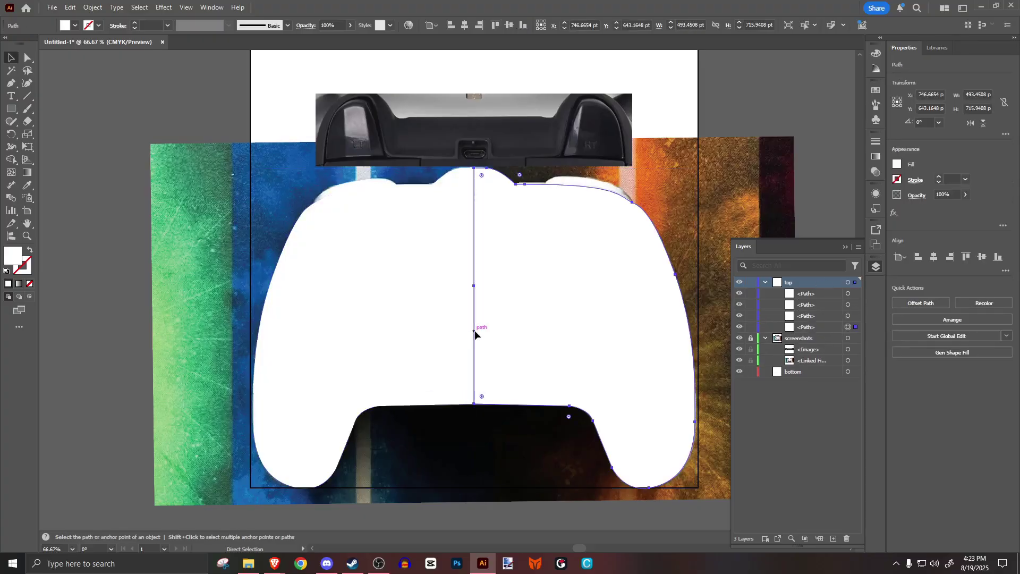
key(ctrl+z)
Merge the two halves into one body shape with the Shape Builder and move it to the bottom layer.
key(shift+m)
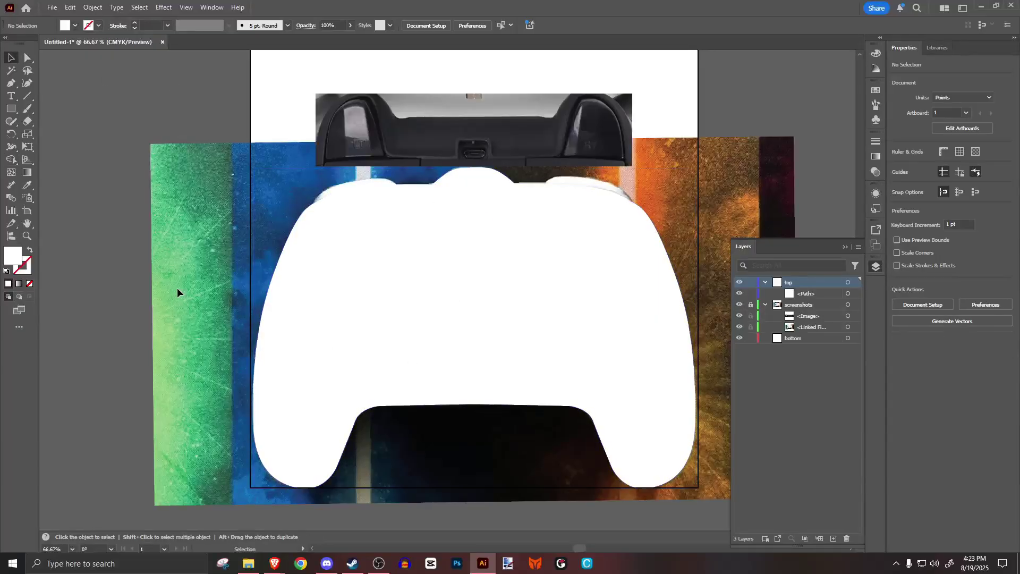
scroll(756, 338, down, 2)
click(499, 314)
drag(815, 294, 802, 337)
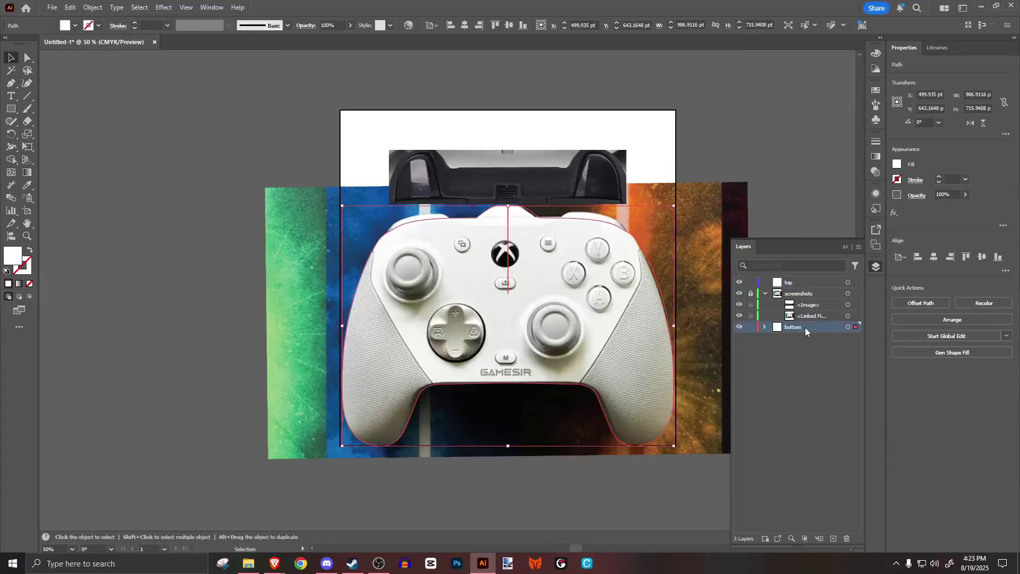
click(800, 282)
click(770, 182)
Draw a circle about 154 pt in diameter over the right thumbstick on the top layer with the Ellipse tool.
key(p)
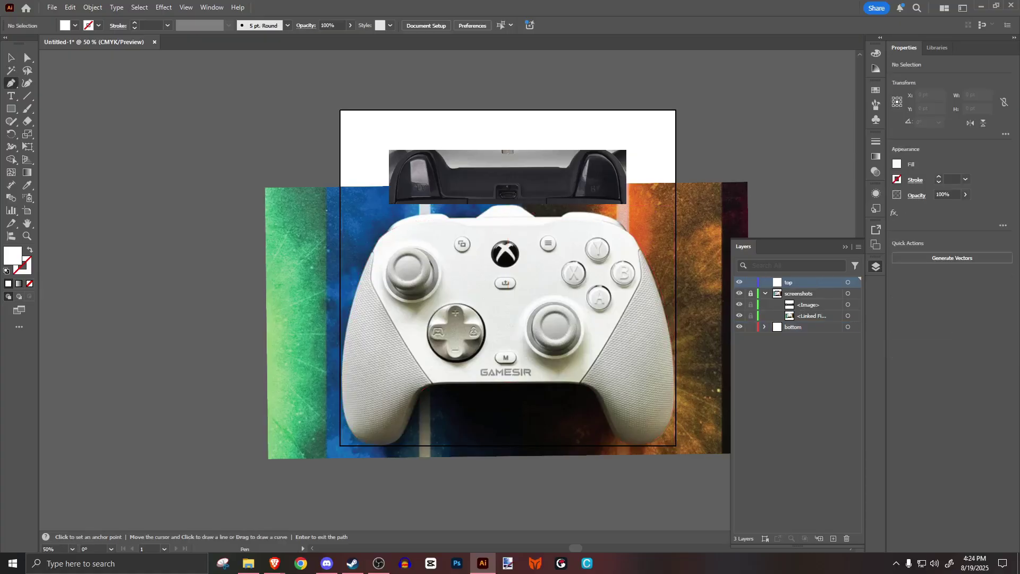
drag(11, 109, 48, 134)
scroll(596, 333, up, 3)
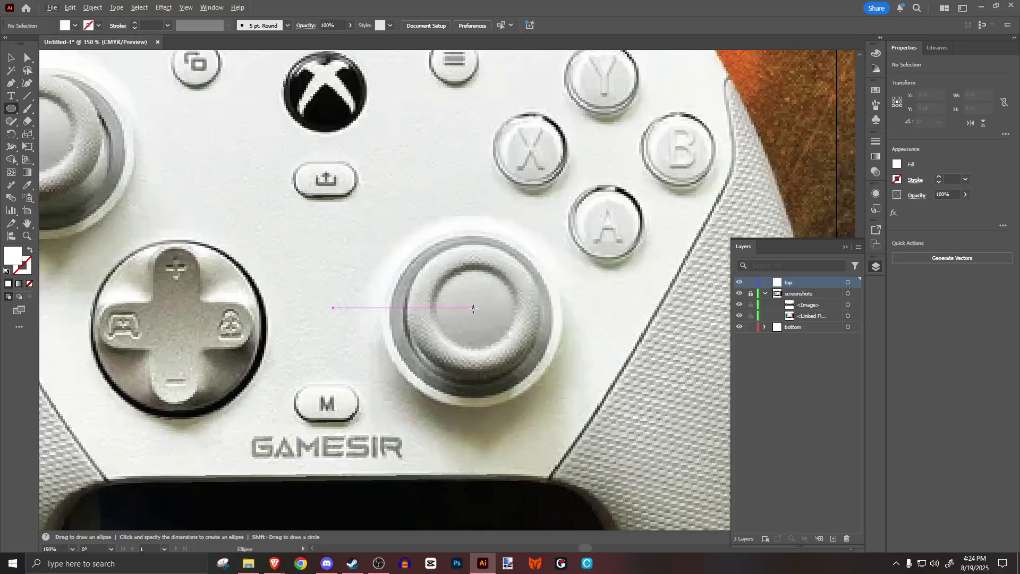
mouse_move(473, 309)
mouse_down()
mouse_move(563, 364)
mouse_move(557, 374)
mouse_up()
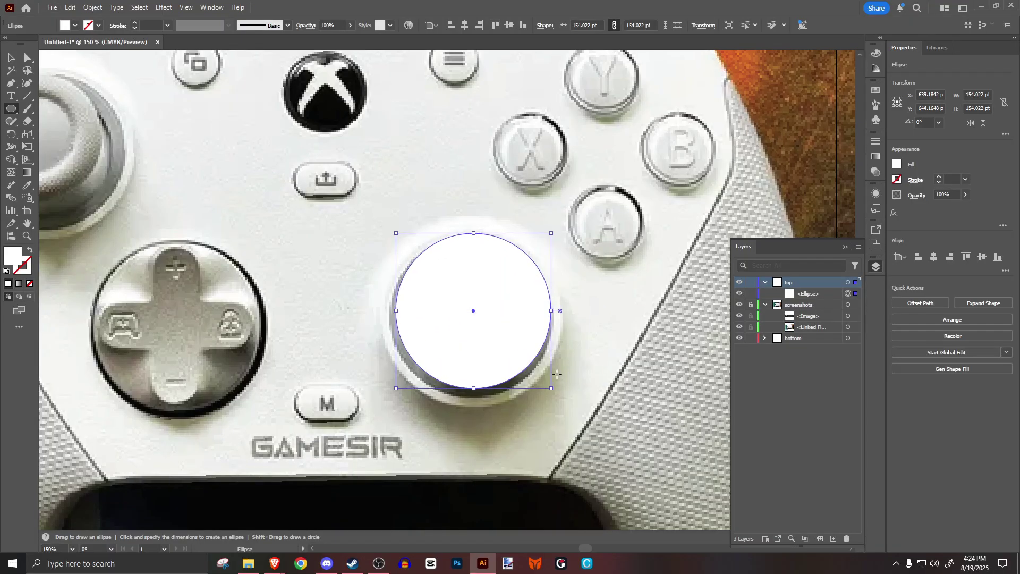
Nudge the circle 8 pt down and 2 pt left, and enlarge it to about 160 pt to cover the thumbstick base.
key(Down)
key(Down)
key(Down)
key(Down)
key(Down)
key(Down)
key(Down)
key(Down)
key(Left)
key(Left)
key(Left)
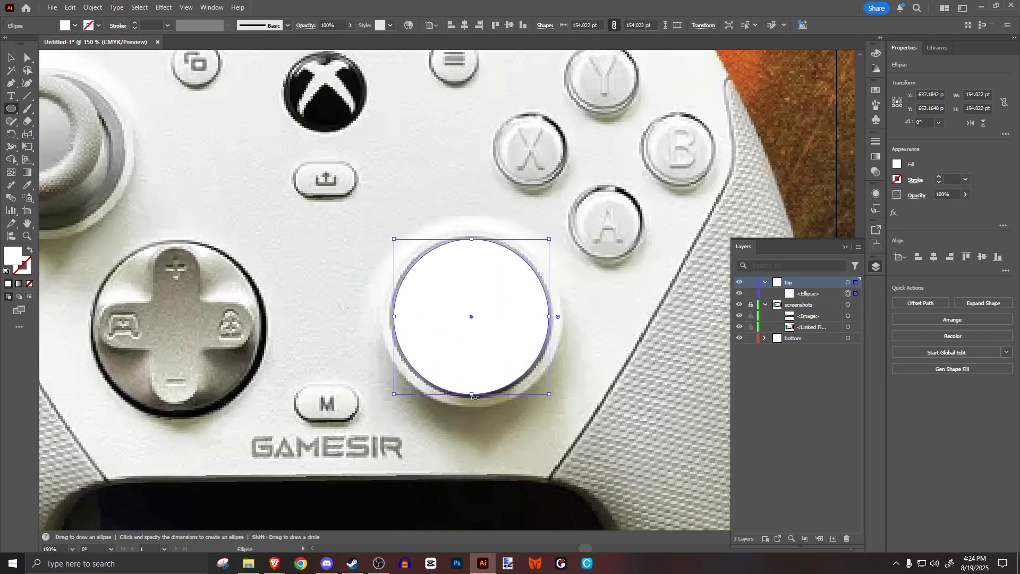
drag(474, 397, 474, 399)
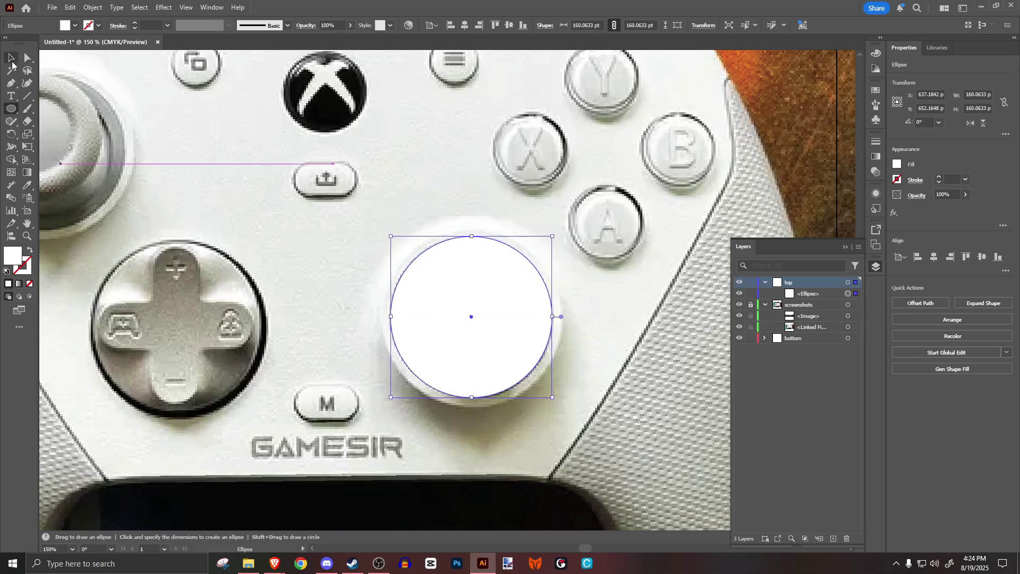
Fill the right thumbstick circle with black.
click(12, 60)
double_click(13, 256)
drag(468, 491, 445, 516)
click(710, 371)
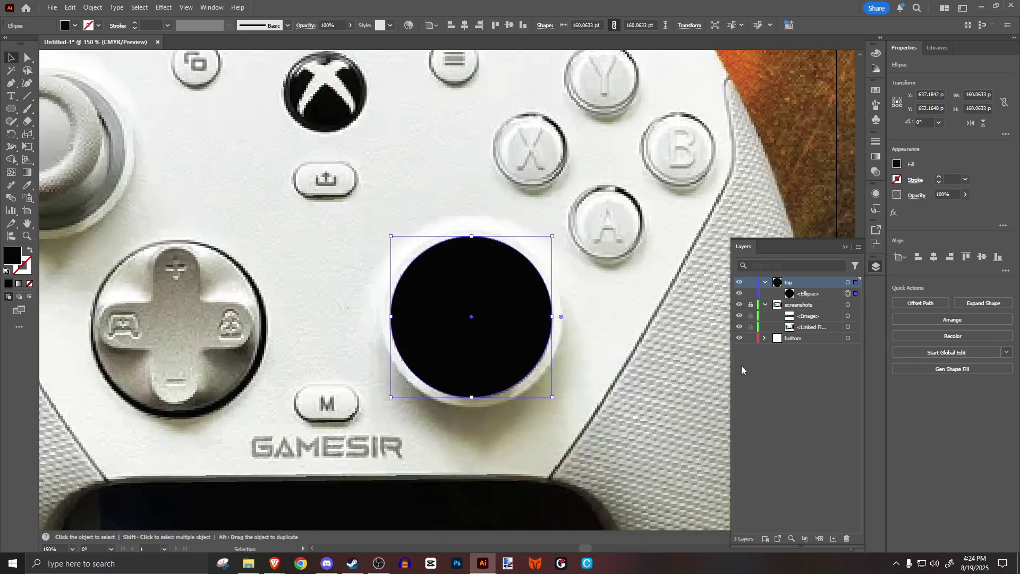
Place a copy of the black circle over the left thumbstick.
scroll(421, 401, left, 3)
drag(647, 348, 223, 183)
scroll(459, 374, down, 4)
click(650, 354)
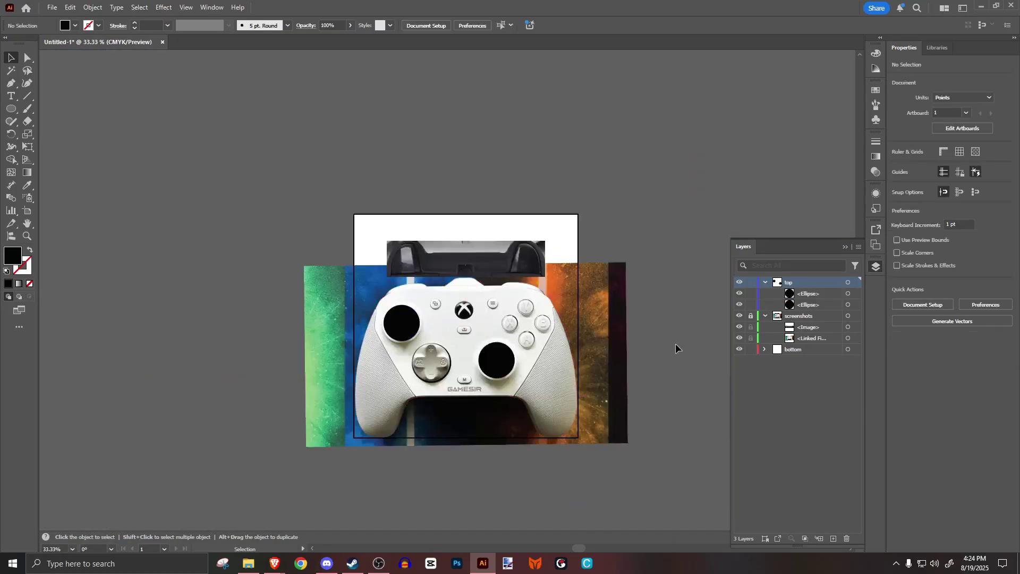
scroll(565, 410, up, 1)
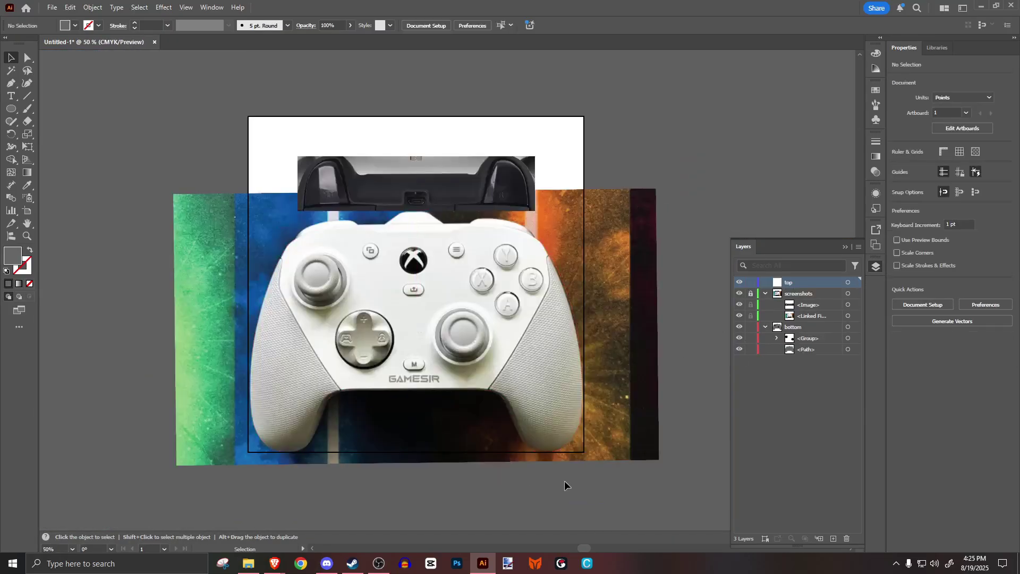
Draw a horizontal line about 152 pt long between the centres of the X and B buttons and give it a grey 666666 stroke.
scroll(577, 222, up, 3)
scroll(393, 339, down, 4)
scroll(319, 364, left, 2)
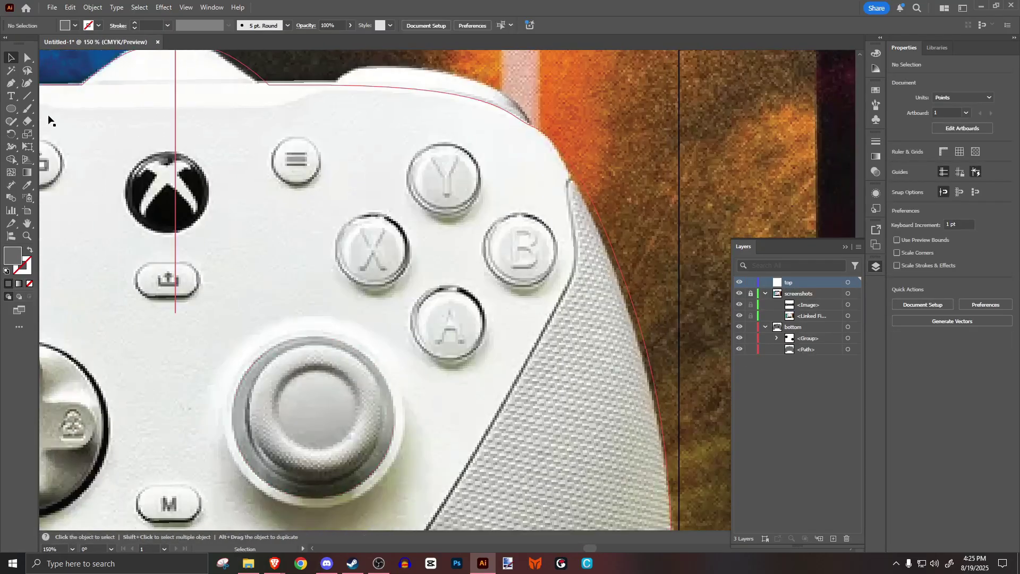
click(27, 95)
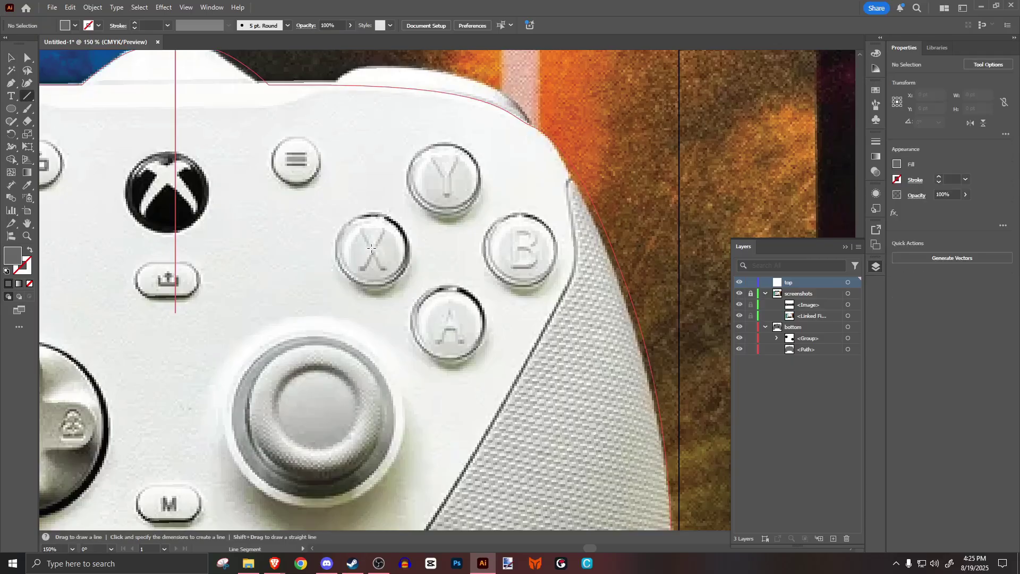
drag(371, 248, 524, 248)
click(22, 270)
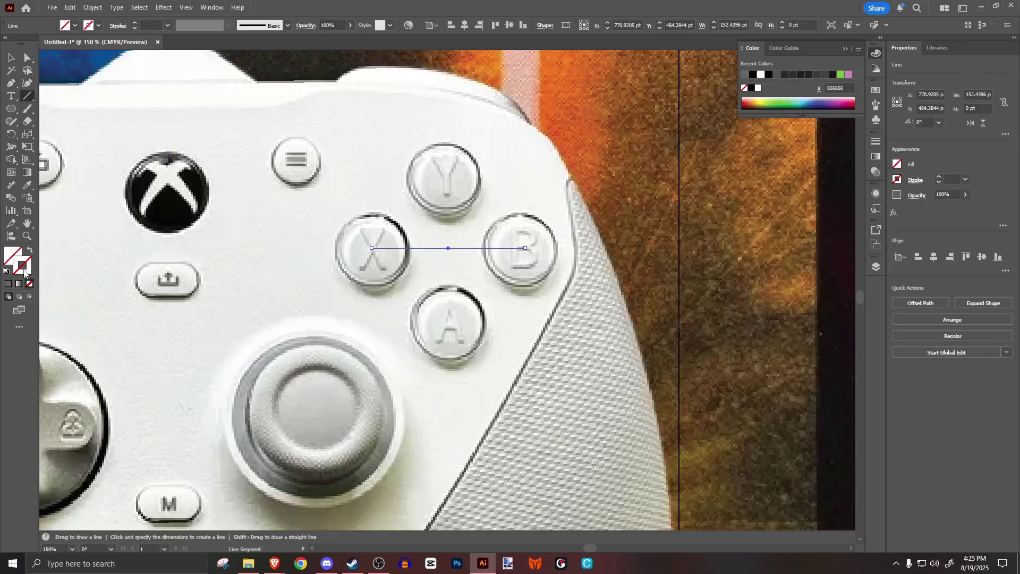
click(8, 283)
Add a copy of the line rotated by 90 degrees to mark the centres of the Y and A buttons.
click(10, 57)
right_click(438, 248)
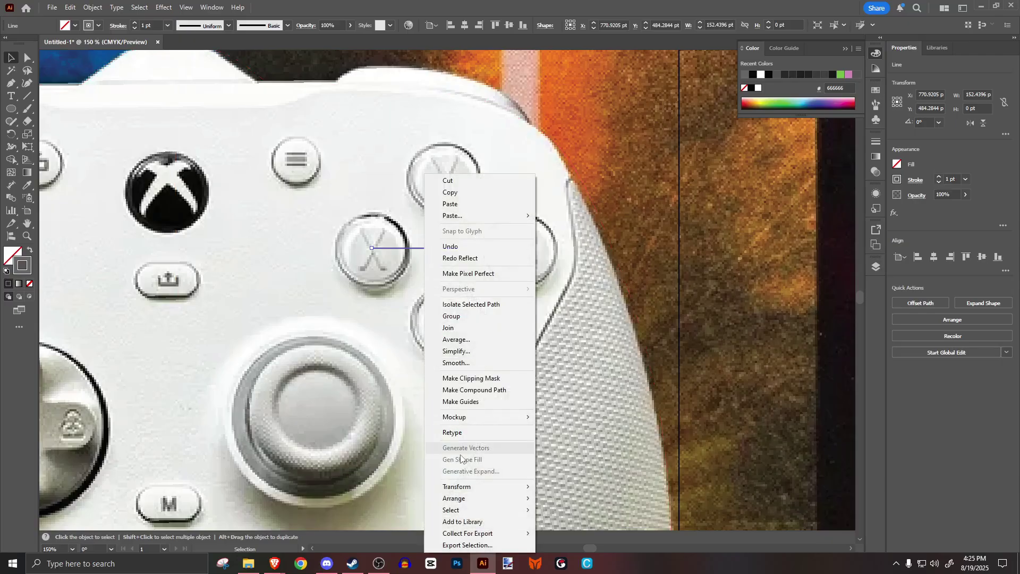
mouse_move(462, 485)
click(566, 424)
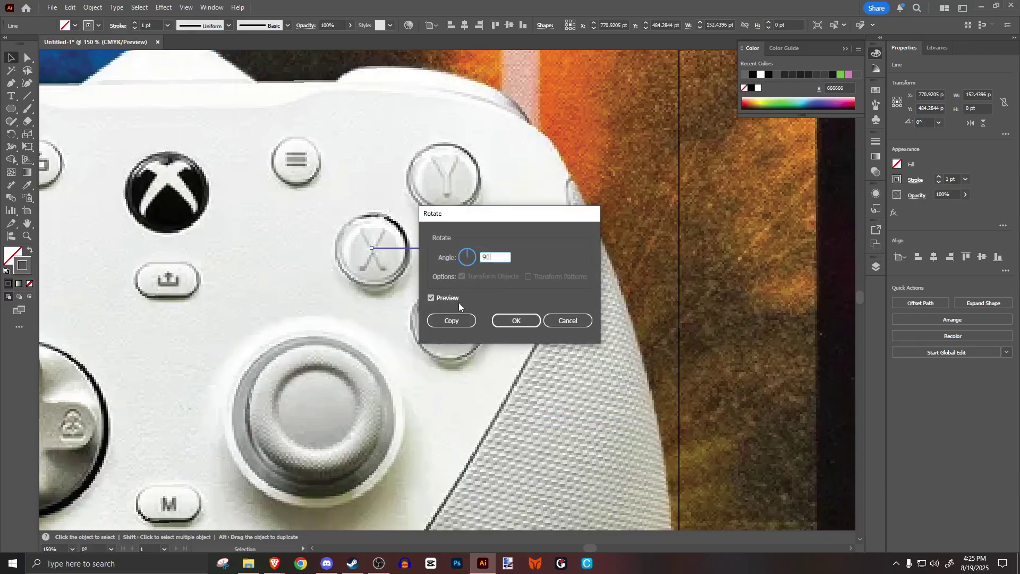
click(453, 321)
click(497, 211)
Draw a circle centred on the X button at the end of the guide line and swap its fill and stroke.
key(l)
scroll(451, 169, up, 2)
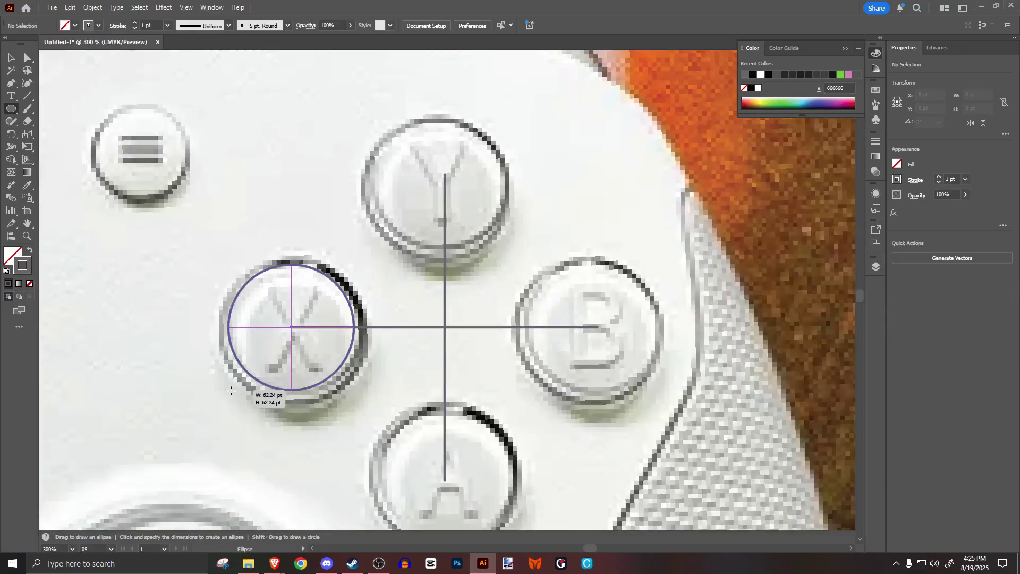
drag(229, 397, 229, 397)
key(shift+x)
Copy the X button's circle onto the A, B and Y buttons.
key(v)
scroll(316, 296, down, 2)
drag(317, 296, 456, 433)
mouse_move(432, 466)
mouse_down()
mouse_move(571, 312)
mouse_move(585, 311)
mouse_move(569, 310)
mouse_move(588, 310)
mouse_move(540, 310)
mouse_up()
key(shift+x)
drag(544, 314, 390, 159)
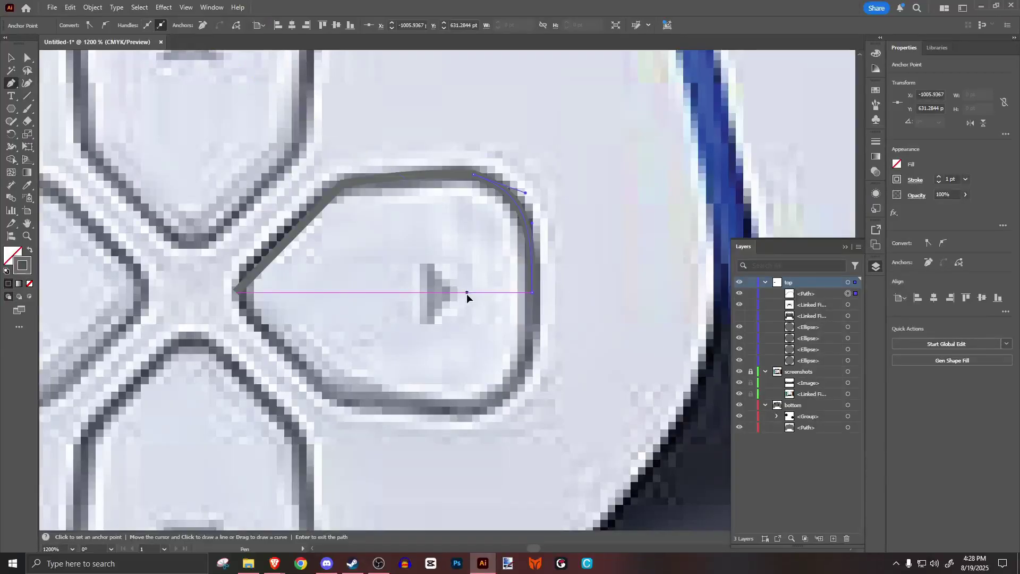
Close the upper half outline of the right direction button and turn its grey stroke into a fill.
click(236, 292)
key(v)
click(30, 251)
Reflect a copy of the grey half below the original and merge both into one direction button with the Shape Builder.
right_click(405, 246)
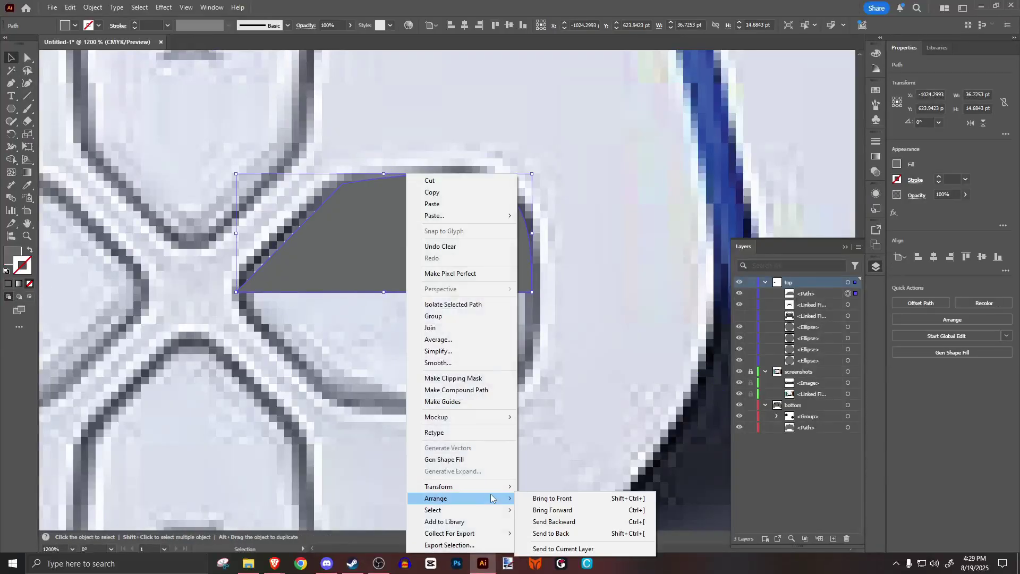
mouse_move(496, 489)
click(554, 432)
click(454, 348)
drag(399, 245, 395, 361)
shift+click(346, 250)
key(shift+m)
drag(383, 292, 382, 345)
Draw a line about 13 pt long across the gap between the left and right direction buttons and add a perpendicular copy.
drag(435, 318, 435, 318)
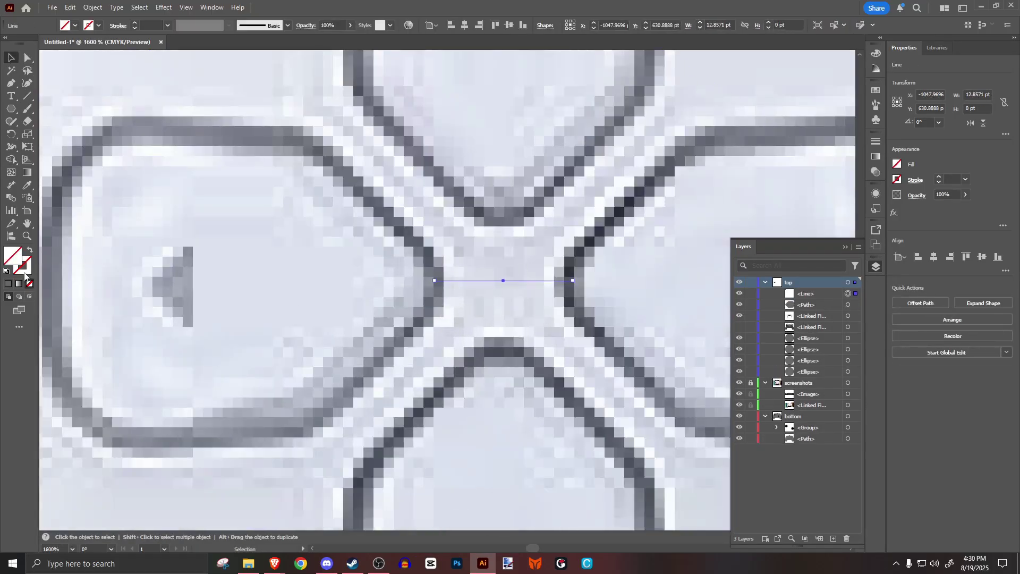
right_click(470, 280)
click(601, 478)
click(449, 321)
key(v)
Place the grey button shape over the right direction button and add a rotated copy for the upper one.
mouse_move(154, 127)
mouse_down()
mouse_move(460, 263)
mouse_move(531, 315)
mouse_move(446, 248)
mouse_move(361, 330)
mouse_move(443, 375)
mouse_up()
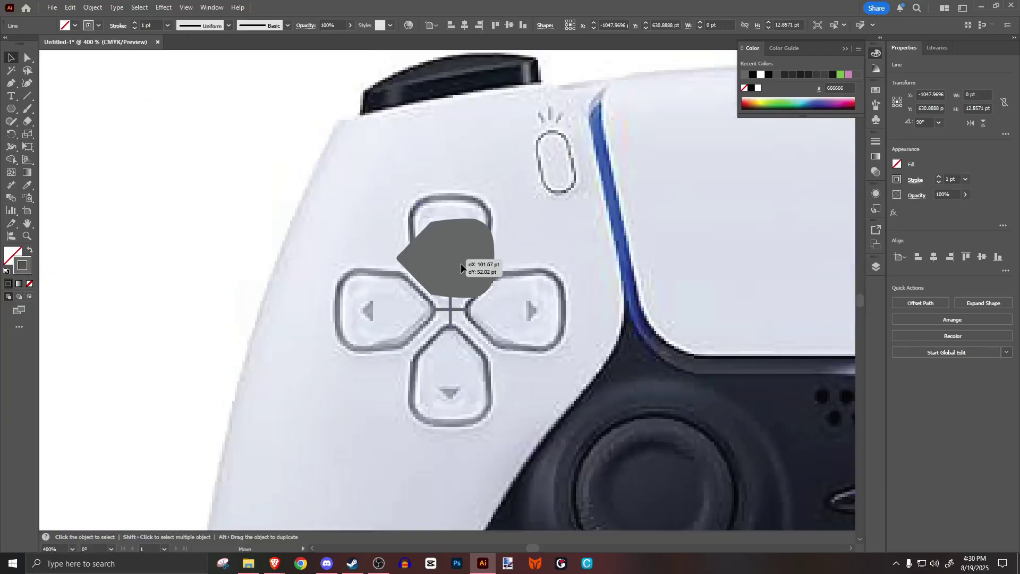
right_click(507, 316)
mouse_move(540, 487)
click(646, 421)
click(457, 318)
Add further rotated copies of the grey button shape for the left and lower direction buttons.
right_click(454, 246)
mouse_move(487, 487)
click(598, 421)
click(457, 318)
right_click(353, 318)
click(510, 421)
click(456, 319)
click(183, 271)
Draw a filled rectangle about 24 by 81 pt over the cross d-pad's vertical bar and add a rotated copy for the horizontal bar.
drag(451, 158, 518, 375)
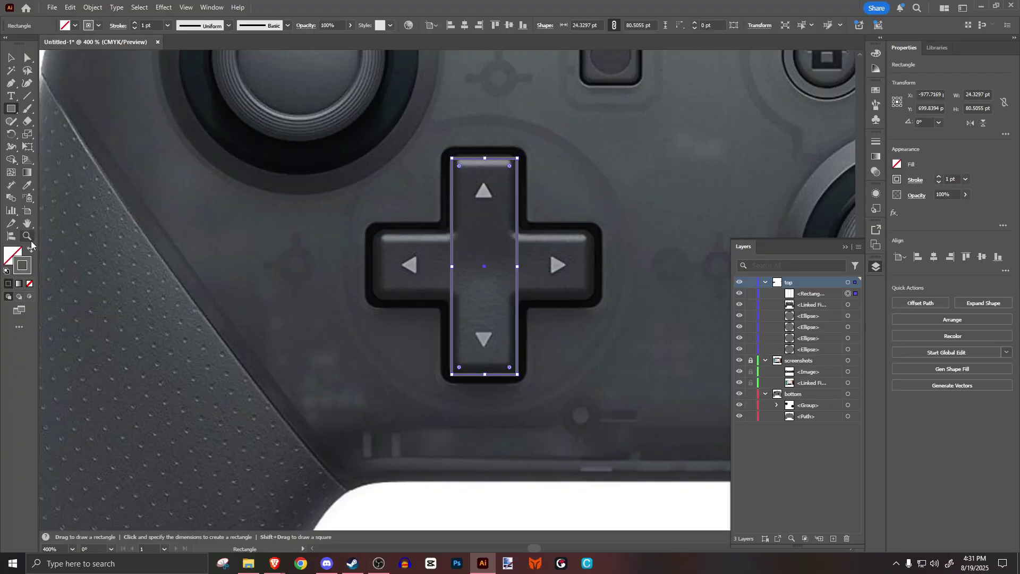
click(30, 248)
key(v)
right_click(483, 172)
mouse_move(516, 485)
click(638, 421)
click(456, 319)
Select both d-pad bars and merge them into a single cross with the Shape Builder.
shift+click(456, 325)
click(11, 159)
mouse_move(484, 191)
mouse_down()
mouse_move(553, 264)
mouse_move(415, 266)
mouse_up()
click(11, 58)
click(198, 271)
scroll(475, 304, down, 5)
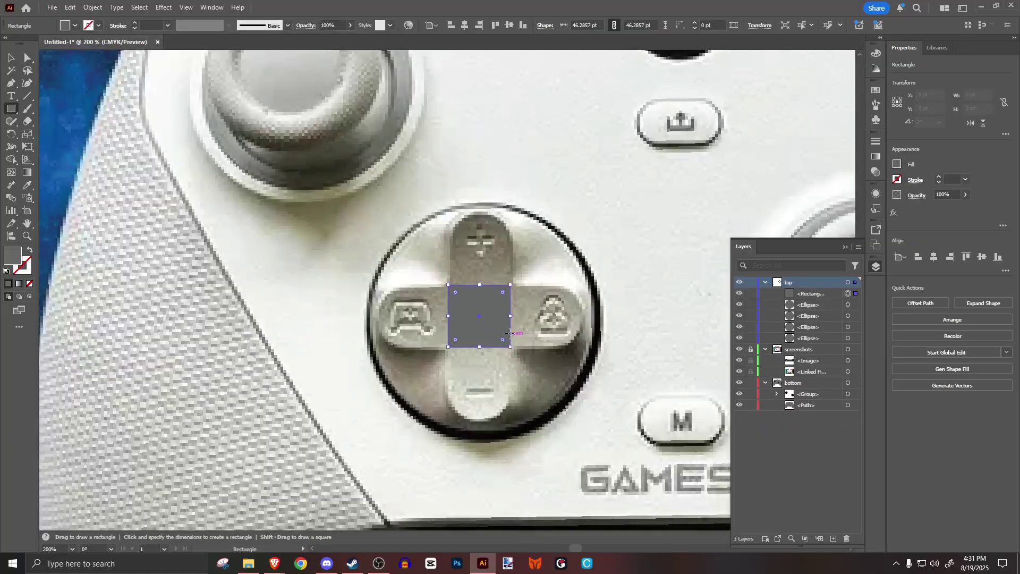
Draw a rectangle about 46 by 40 pt over the d-pad's upper arm, adjoining the grey centre square.
key(v)
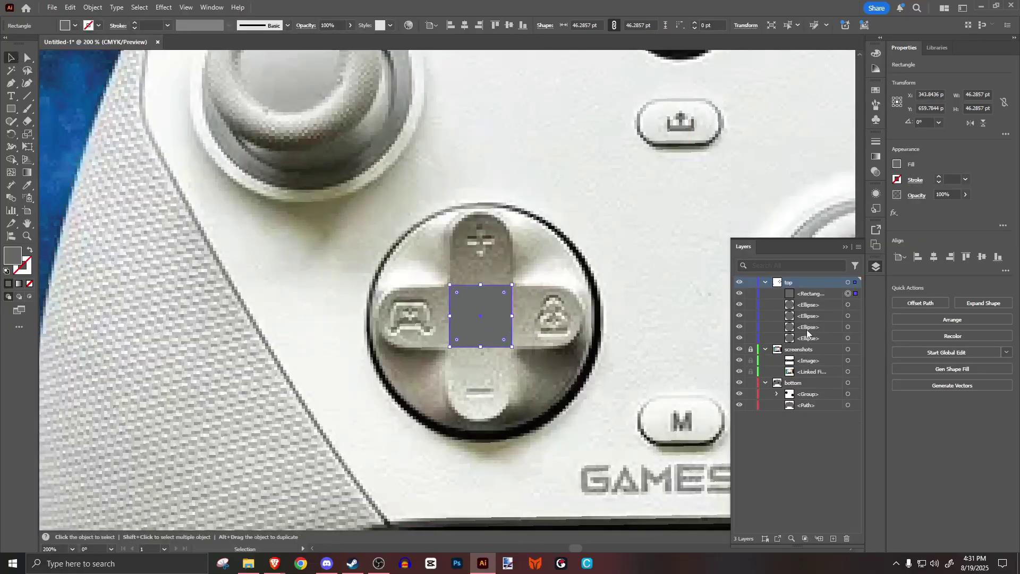
click(631, 360)
scroll(630, 359, down, 5)
click(399, 301)
scroll(553, 349, right, 2)
scroll(552, 349, up, 7)
key(m)
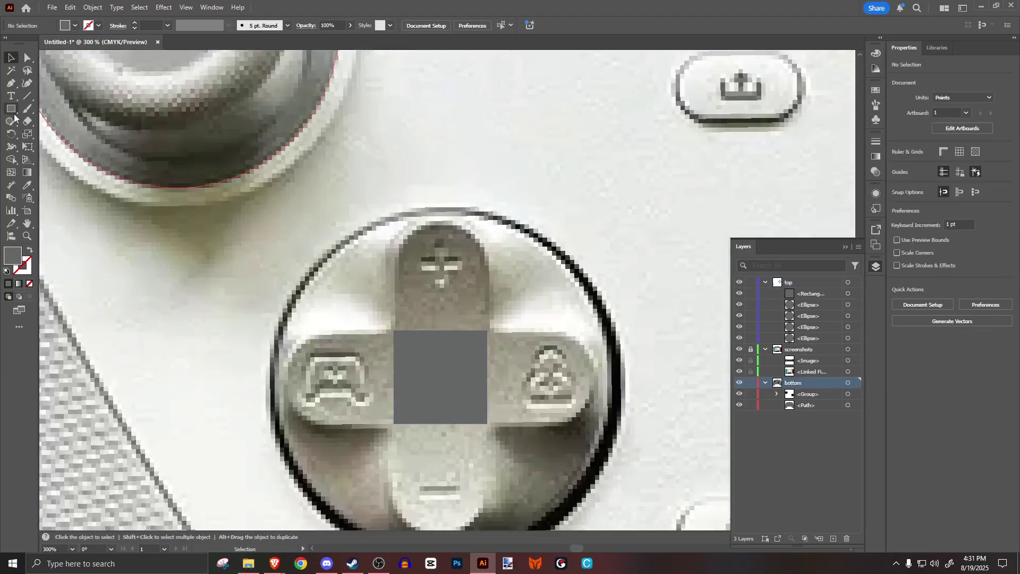
drag(483, 334, 361, 229)
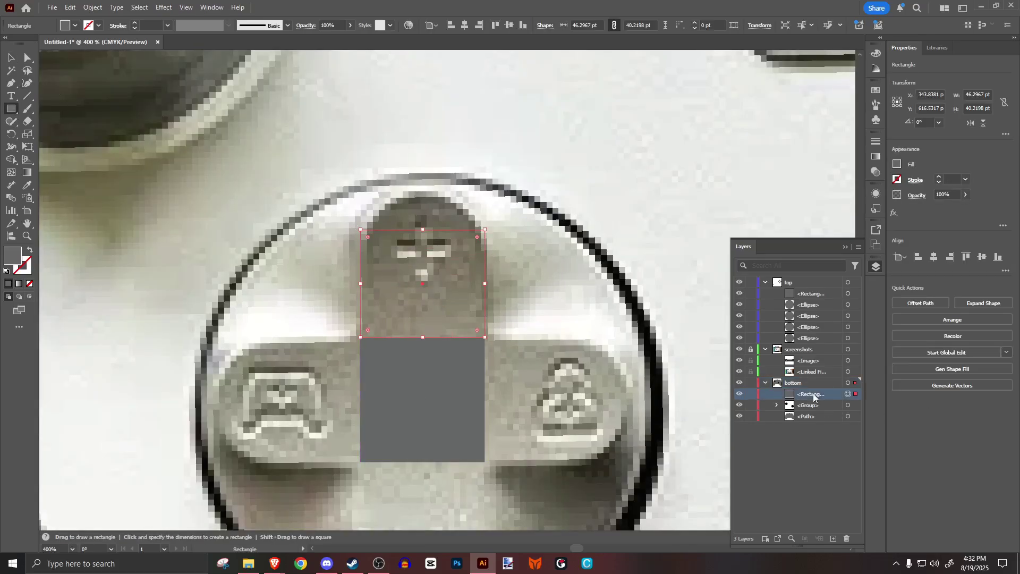
Bow the arm rectangle's upper edge outward to the tip of the d-pad arm with the Curvature tool.
key(shift+grave)
click(423, 229)
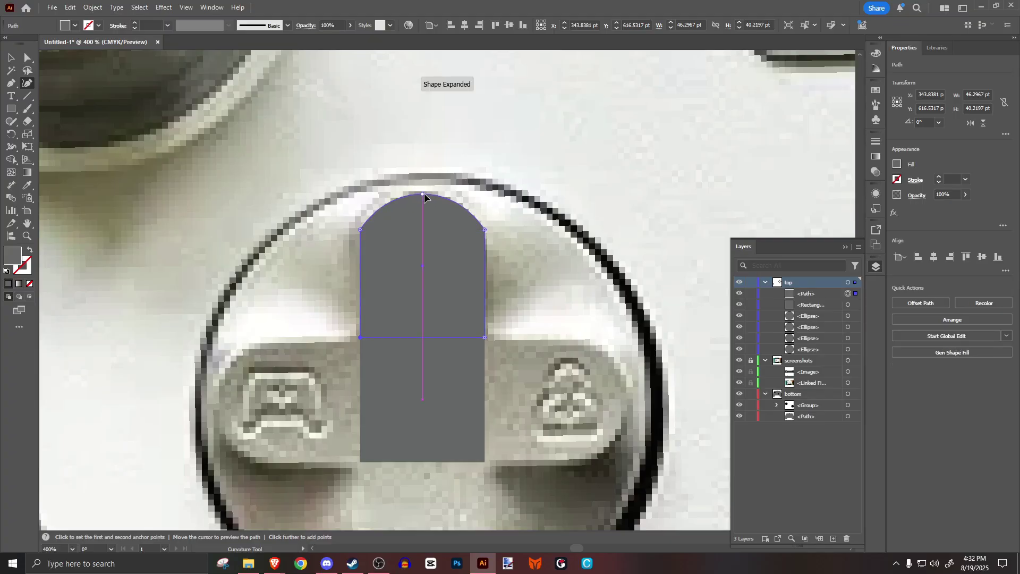
click(11, 57)
Make a rotated copy of the rounded arm and place it over the d-pad's right arm.
right_click(433, 255)
mouse_move(468, 487)
click(611, 420)
click(453, 320)
drag(435, 288, 567, 332)
Add further rotated copies of the rounded arm for the remaining d-pad arms.
right_click(281, 415)
click(428, 377)
click(453, 320)
right_click(416, 428)
click(572, 390)
click(453, 320)
Select the centre square and all four arms and merge them into a single cross with the Shape Builder.
shift+click(459, 371)
shift+click(410, 438)
shift+click(330, 345)
shift+click(403, 251)
click(11, 159)
mouse_move(422, 222)
mouse_down()
mouse_move(455, 322)
mouse_move(280, 359)
mouse_up()
click(10, 57)
scroll(135, 197, down, 2)
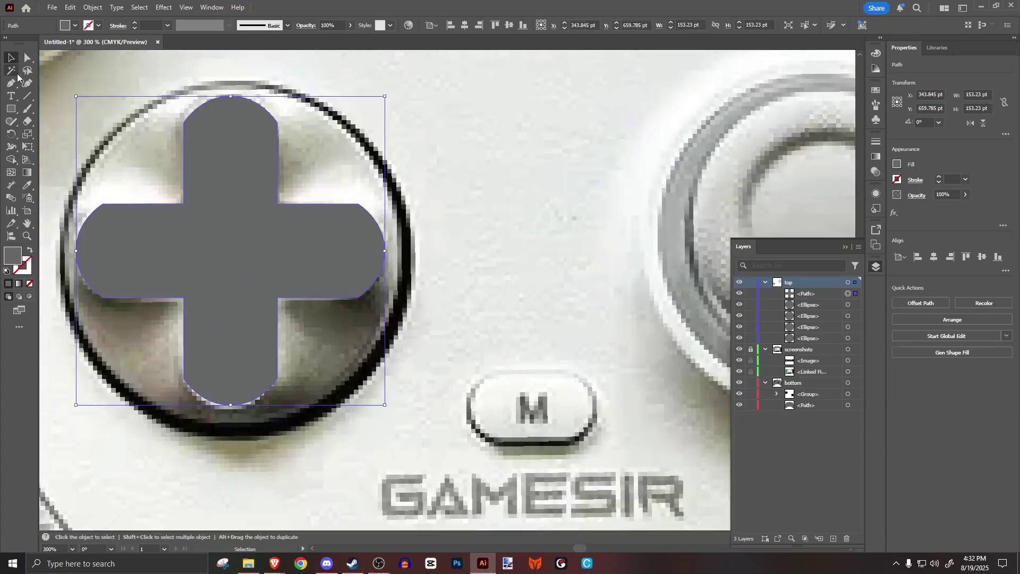
click(27, 58)
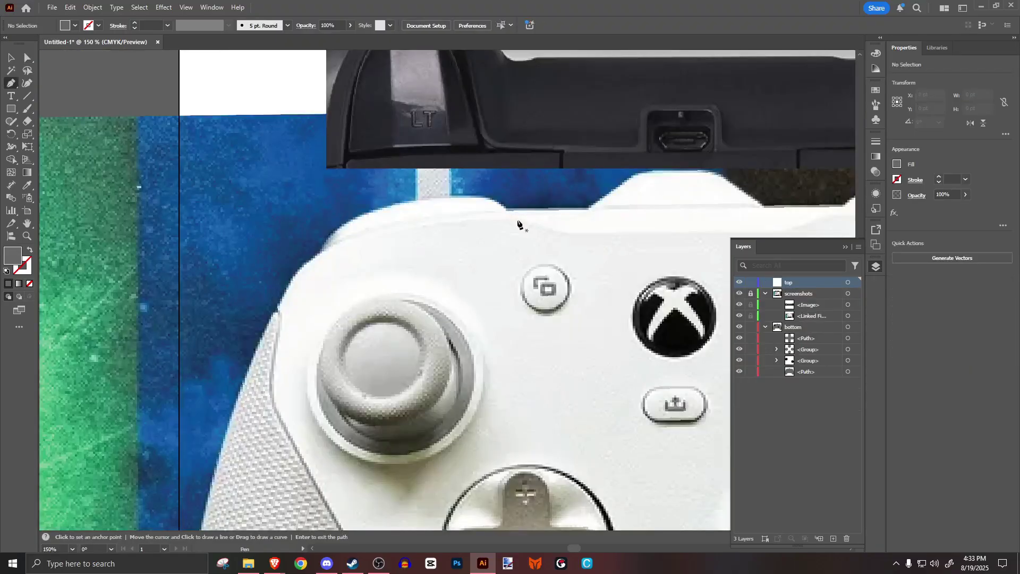
Trace the left bumper above the left stick as a closed filled shape with the Pen tool.
click(517, 219)
drag(473, 196, 449, 195)
drag(321, 254, 337, 301)
click(518, 240)
click(517, 223)
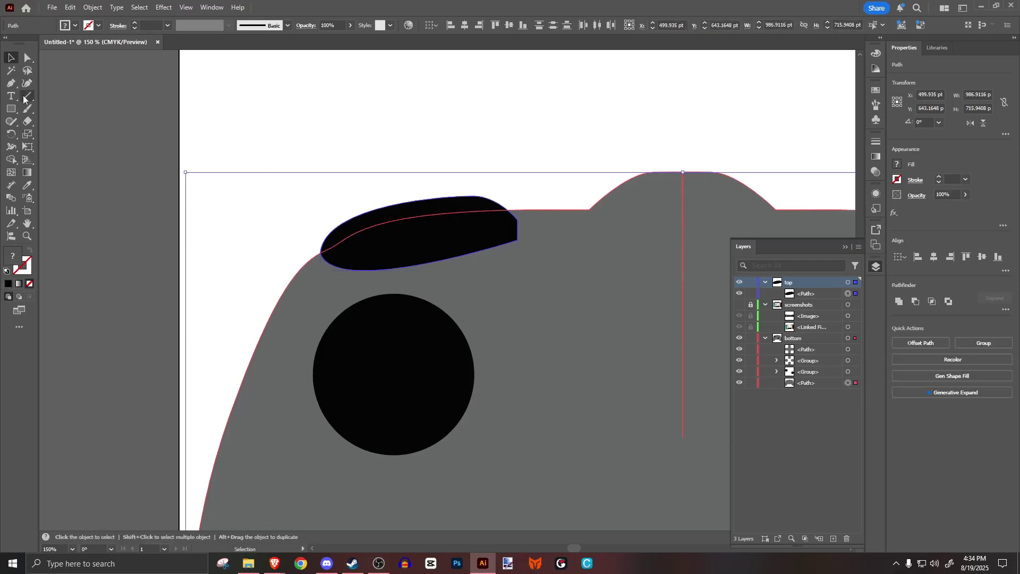
Split the left bumper shape along the controller body's outline with the Shape Builder and delete the part overlapping the body.
click(15, 159)
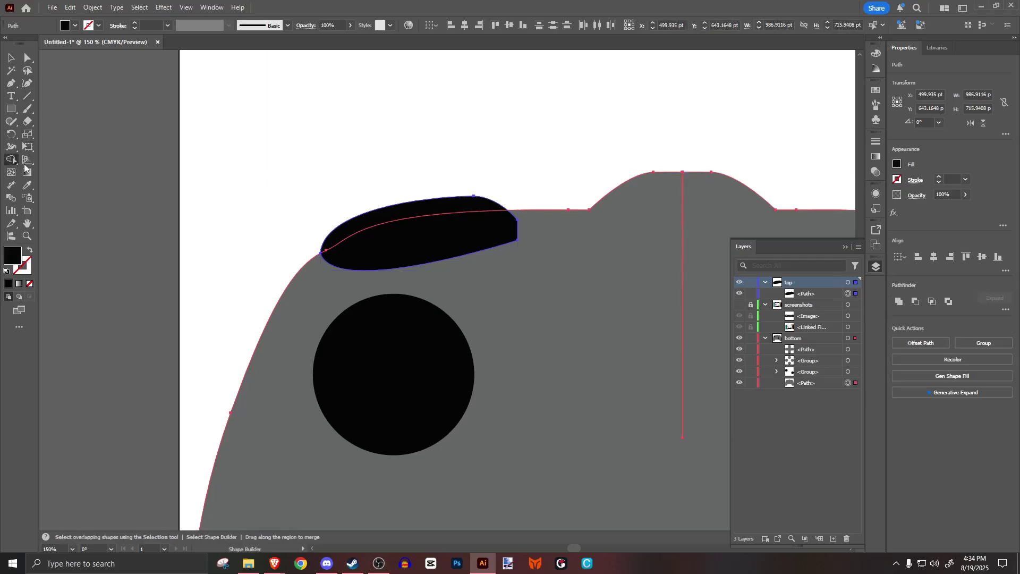
click(368, 223)
key(v)
click(372, 176)
click(426, 254)
key(Delete)
scroll(226, 298, down, 3)
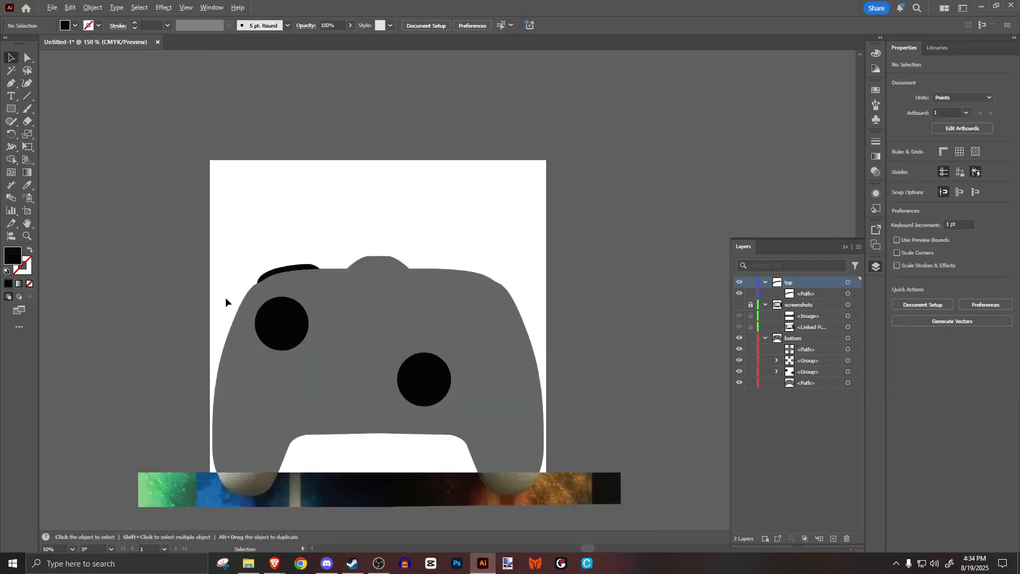
Make a vertically reflected copy of the left bumper and move it to the right side of the body.
scroll(309, 329, up, 3)
right_click(241, 147)
mouse_move(353, 459)
click(429, 498)
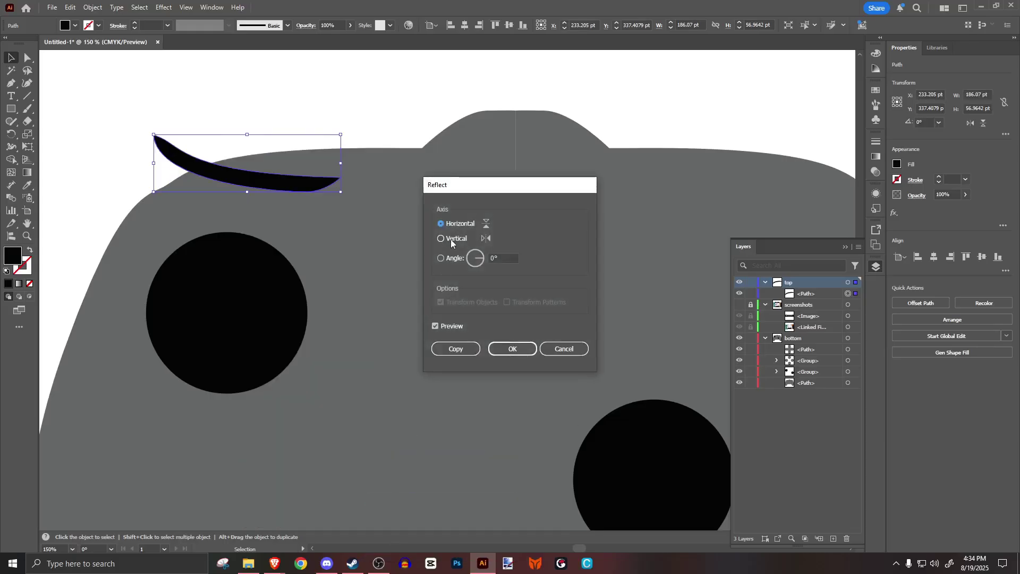
click(450, 240)
click(456, 348)
scroll(229, 260, down, 1)
drag(246, 184, 613, 196)
Trace the outline of the LT trigger in the top-view photo with the Pen tool.
scroll(649, 182, up, 2)
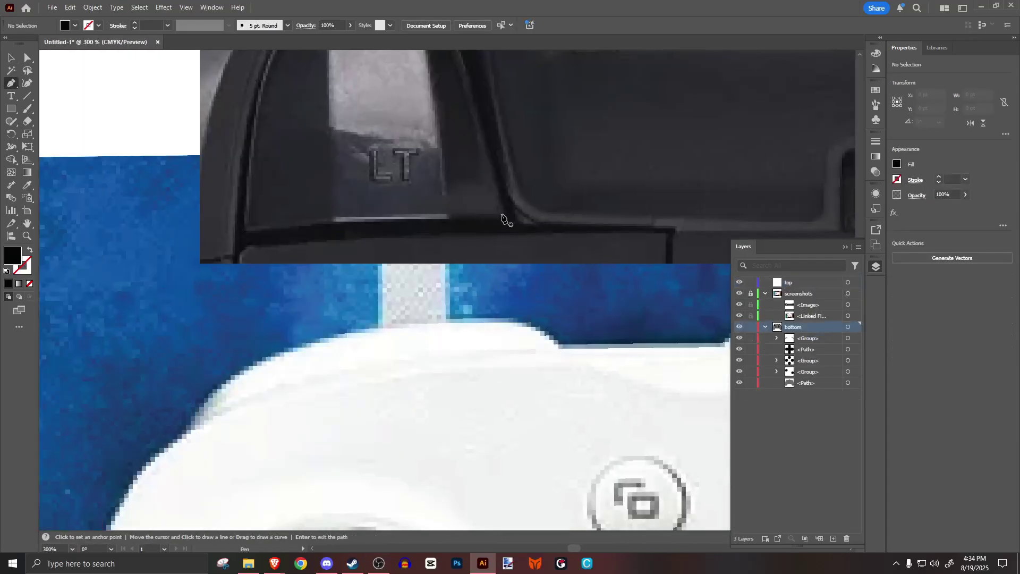
click(244, 229)
drag(241, 178, 240, 177)
scroll(241, 178, up, 3)
drag(349, 164, 383, 150)
click(425, 163)
drag(505, 407, 497, 327)
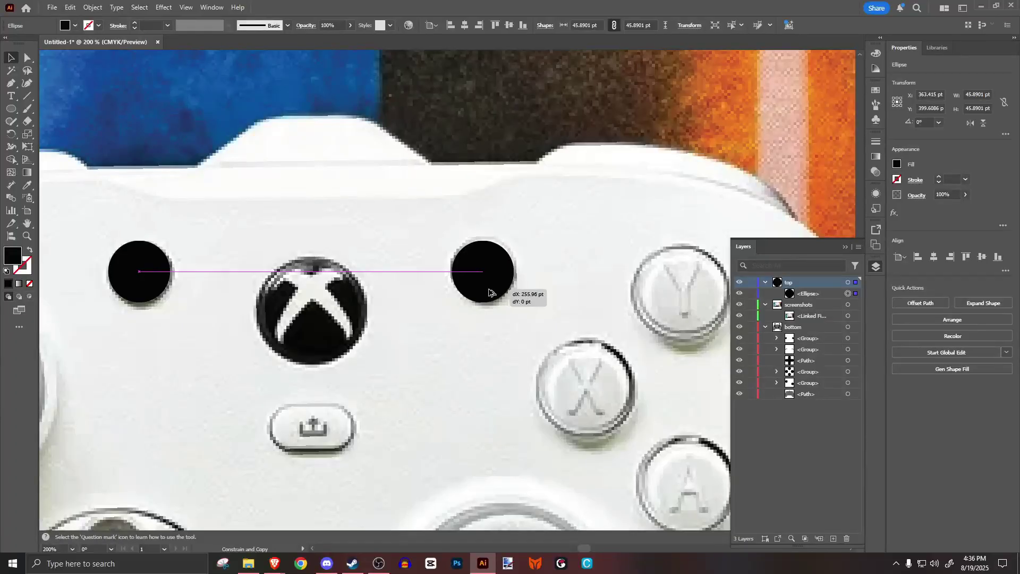
Place a copy of the small black circle over the matching small button right of the Xbox logo.
drag(484, 289, 499, 291)
key(ctrl+minus)
key(ctrl+minus)
key(ctrl+minus)
key(ctrl+minus)
click(703, 203)
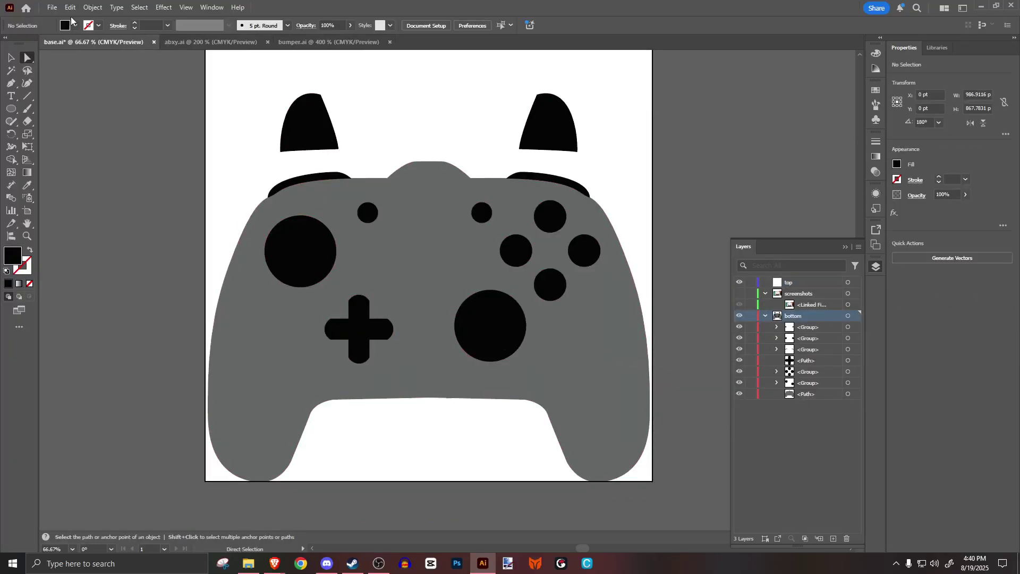
Export the controller artwork as base.png at Screen (72 ppi) resolution with a transparent background.
click(52, 7)
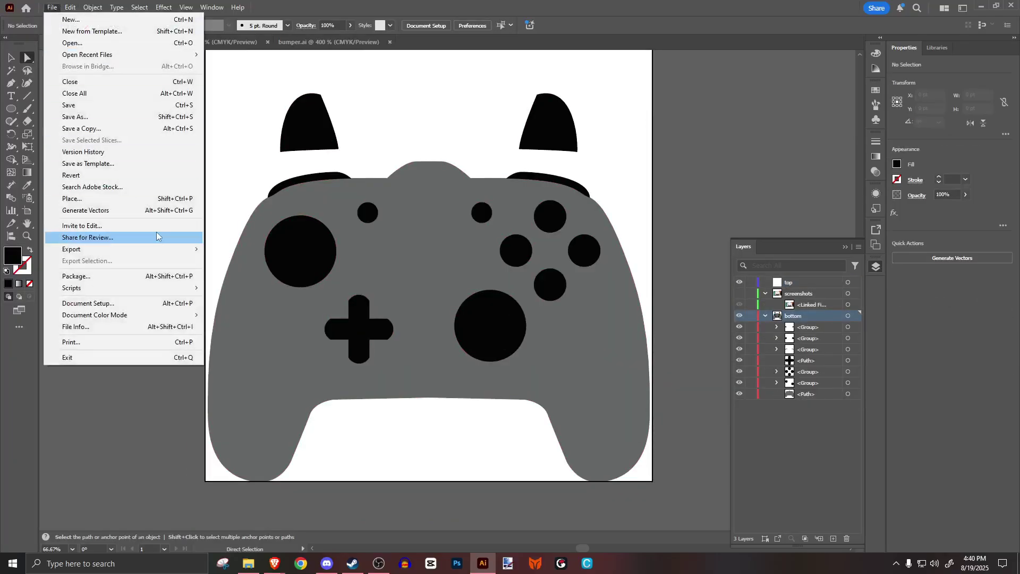
mouse_move(64, 252)
click(262, 265)
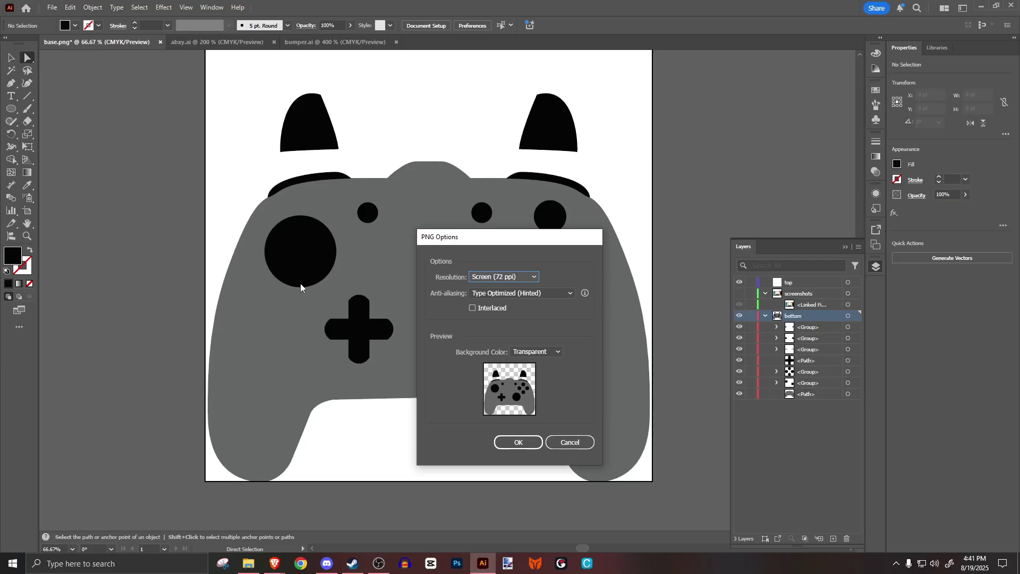
key(Return)
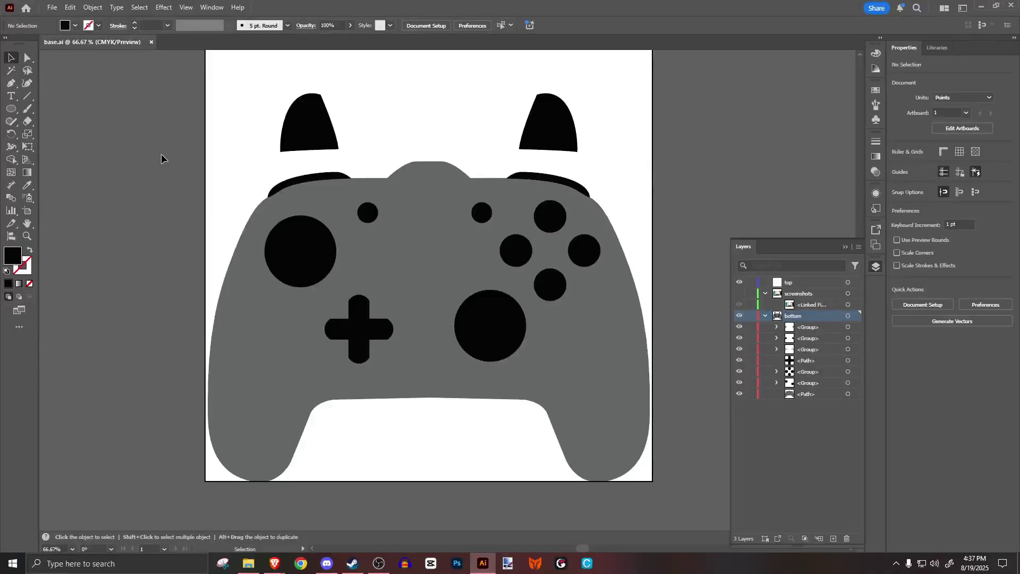
Set the right face button's width and height to 72 pt.
click(26, 58)
click(586, 254)
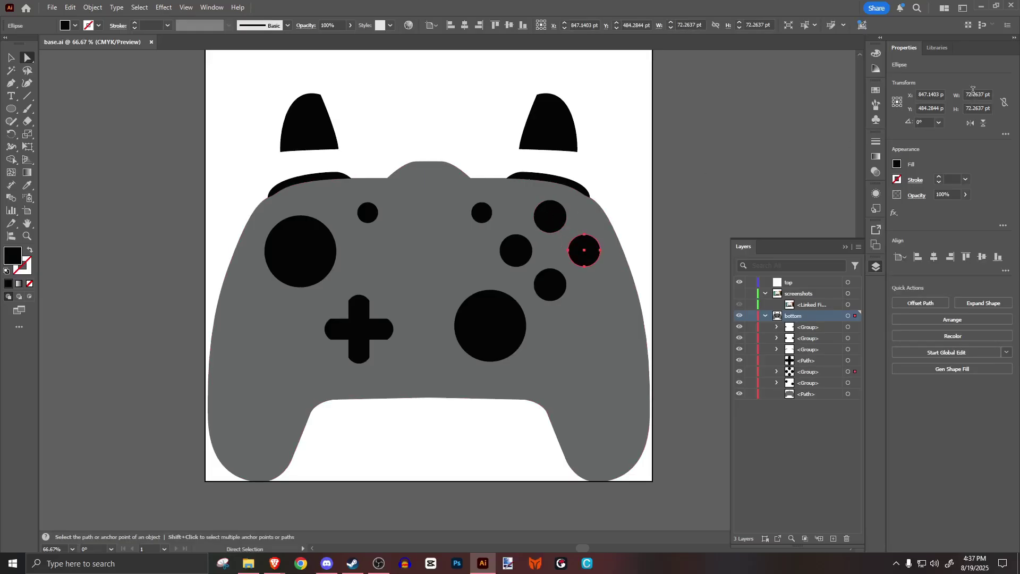
text(72)
key(Tab)
text(72)
key(Return)
Select the upper face button and link its width and height proportions.
click(550, 216)
click(1004, 102)
key(ctrl+alt+bracketright)
click(550, 216)
click(11, 58)
Open the new document setup, switch to the web browser and calculate 72x4.
click(52, 8)
click(64, 19)
click(274, 563)
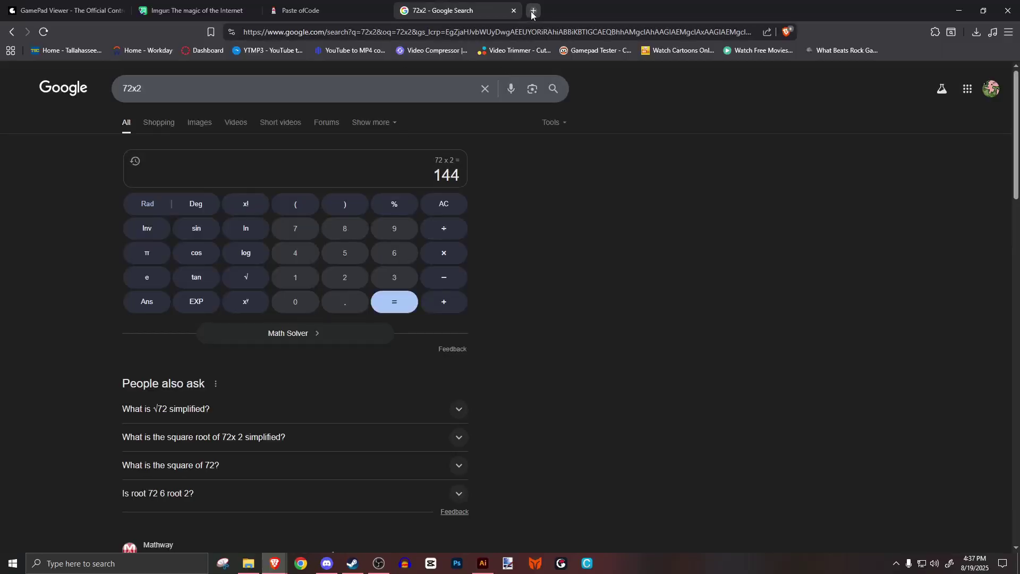
click(533, 10)
text(72x4)
key(Return)
Switch back to Illustrator and create a new document 288 pt wide and 144 pt high.
click(483, 563)
click(669, 189)
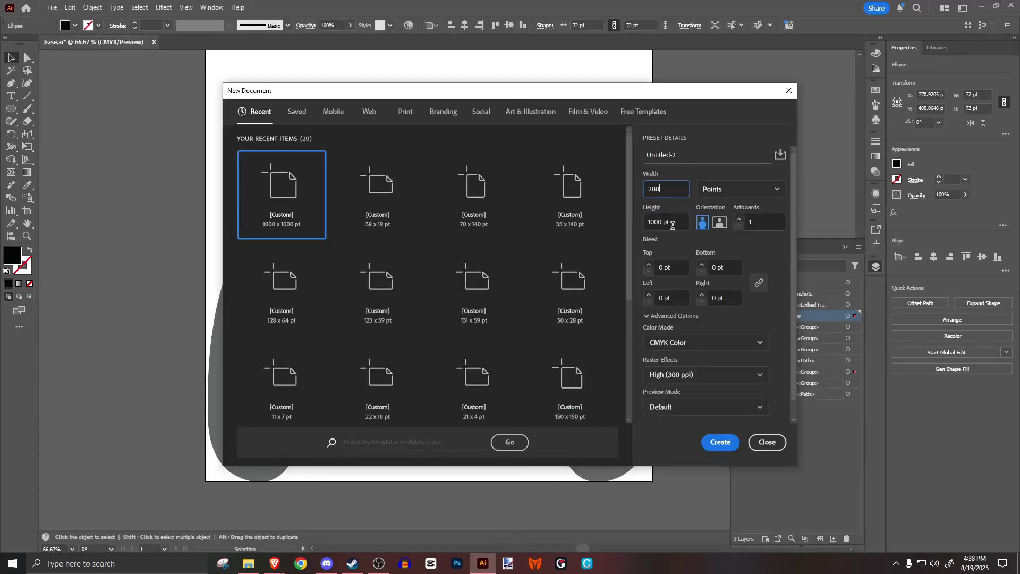
text(144)
key(Return)
Paste the 72 pt circle at the artboard's upper edge and duplicate it into a row of four touching circles.
key(ctrl+v)
drag(490, 297, 375, 225)
key(ctrl+d)
key(ctrl+d)
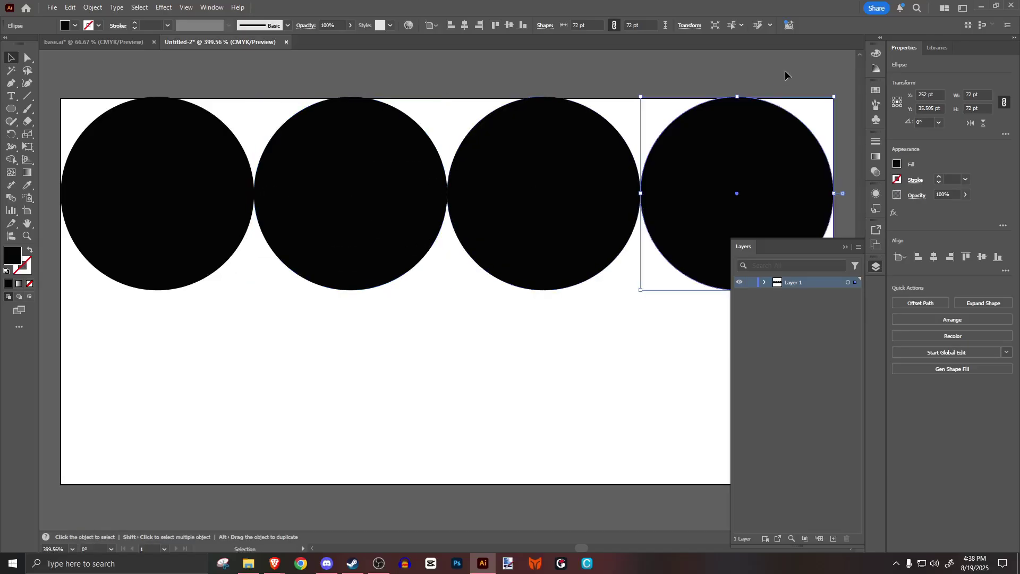
Copy the row of four circles directly below so it fills the lower half of the artboard.
drag(785, 73, 161, 207)
drag(162, 226, 164, 421)
click(385, 524)
scroll(125, 420, down, 2)
drag(543, 292, 137, 406)
drag(138, 422, 136, 424)
scroll(450, 247, up, 5)
click(651, 464)
scroll(312, 364, up, 4)
scroll(313, 318, down, 10)
scroll(332, 308, up, 1)
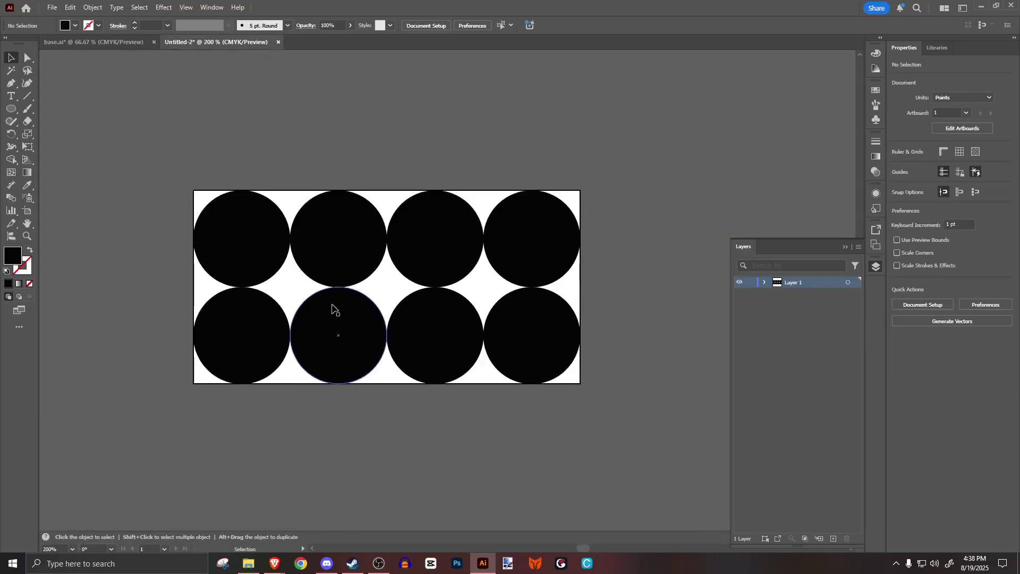
Fill the lower row of four circles with light grey d8d8d8.
drag(627, 329, 223, 371)
double_click(12, 256)
drag(465, 406, 446, 386)
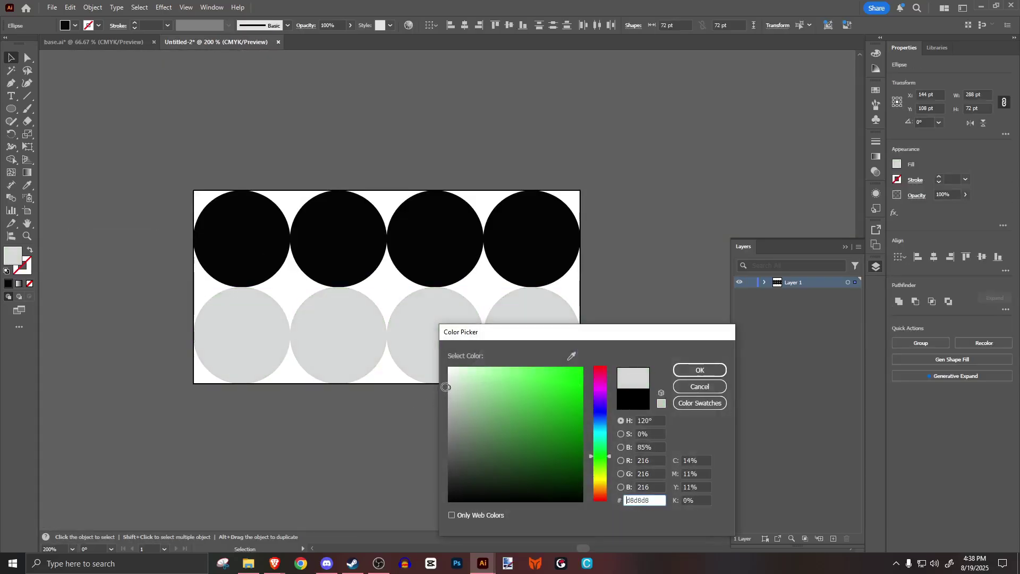
click(699, 371)
Adjust the abxy lettering's tracking from 7000 through 6000 to 5500 and place a copy on the lower row of circles.
key(ctrl+f)
click(984, 296)
text(7000)
key(Return)
text(6000)
key(Return)
text(5500)
click(637, 282)
drag(338, 236, 342, 330)
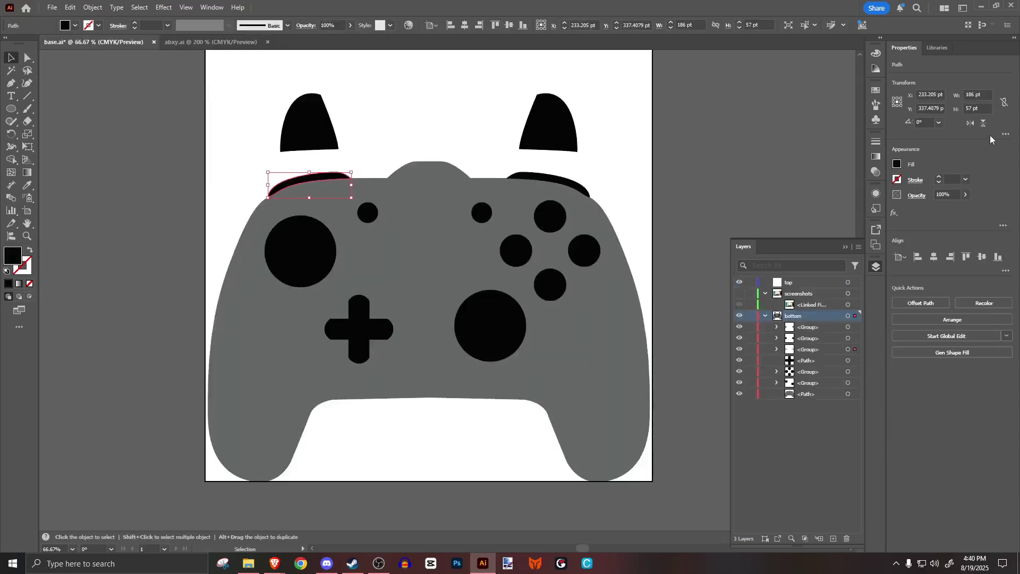
Start a new document for the 186 by 57 pt left bumper shape.
click(51, 7)
click(61, 19)
key(ctrl+a)
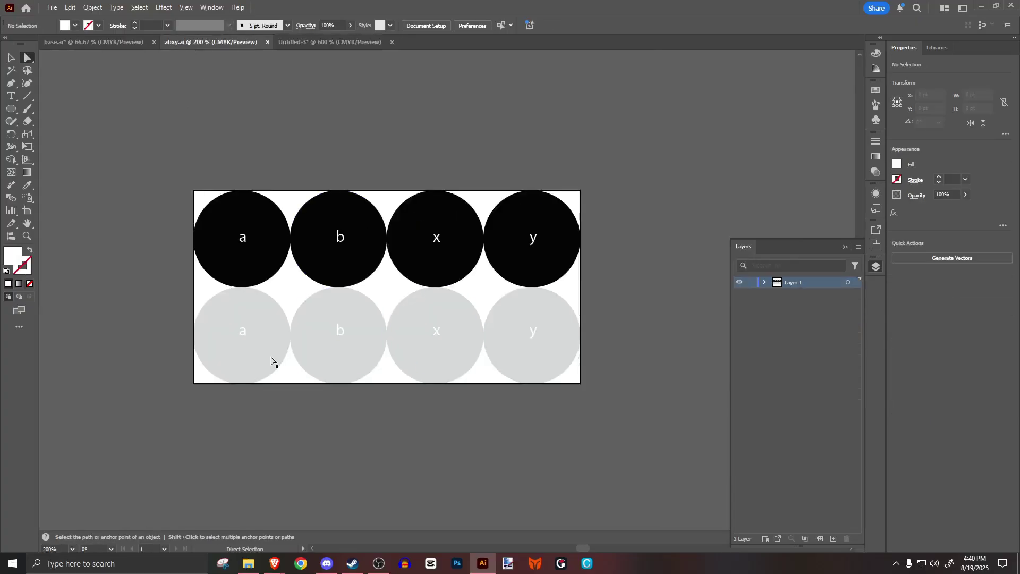
Copy the light grey fill colour of the abxy sheet's lower circles and apply it to the artwork in Untitled-3.
click(271, 358)
double_click(13, 255)
click(699, 387)
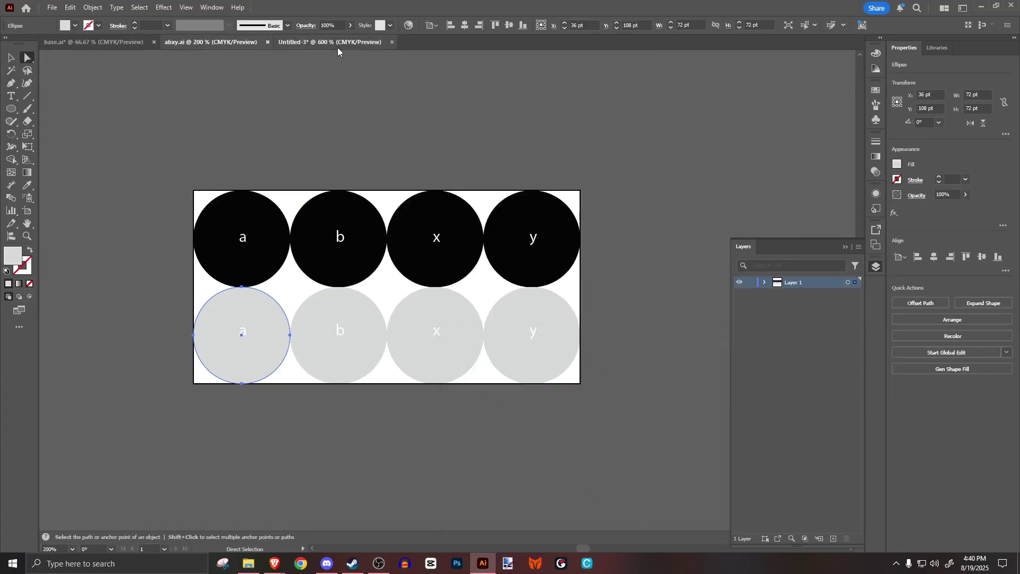
click(337, 43)
key(ctrl+a)
double_click(13, 255)
key(ctrl+v)
key(Return)
click(319, 358)
Select the left small round button in base.ai and create a new document of 92 by 46 pt for it.
scroll(325, 355, down, 1)
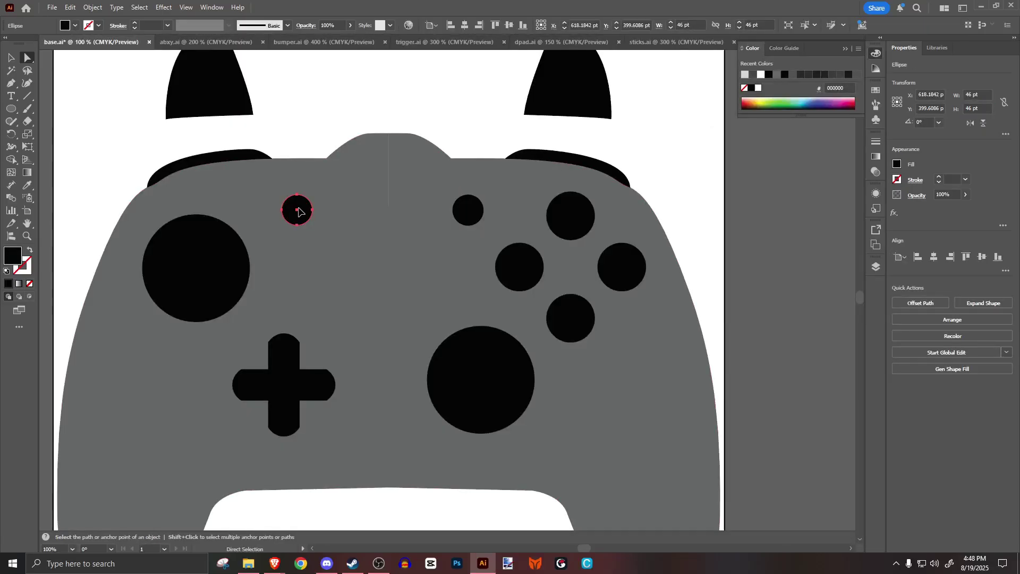
key(v)
click(296, 209)
click(52, 8)
click(64, 20)
click(665, 221)
text(46)
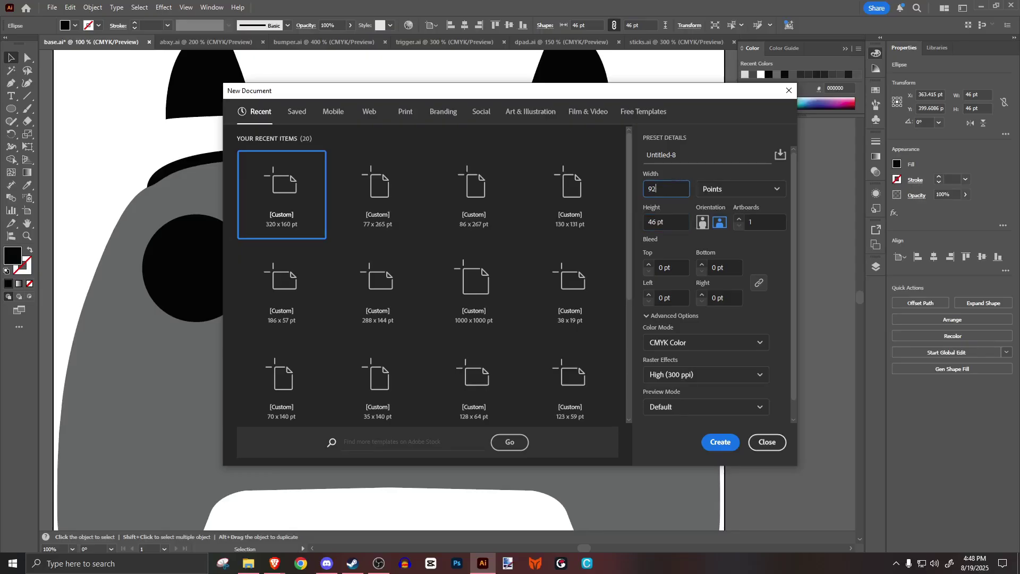
click(721, 443)
Paste the 46 pt circle, arrange two copies side by side across the artboard and label the right one "select".
key(ctrl+v)
drag(485, 375, 459, 387)
drag(482, 410, 615, 417)
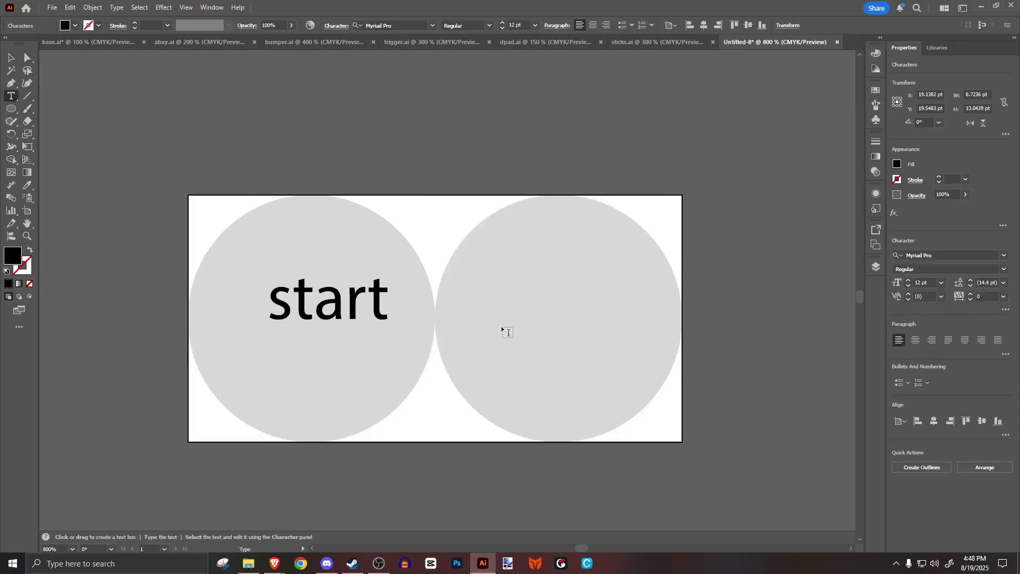
text(selec)
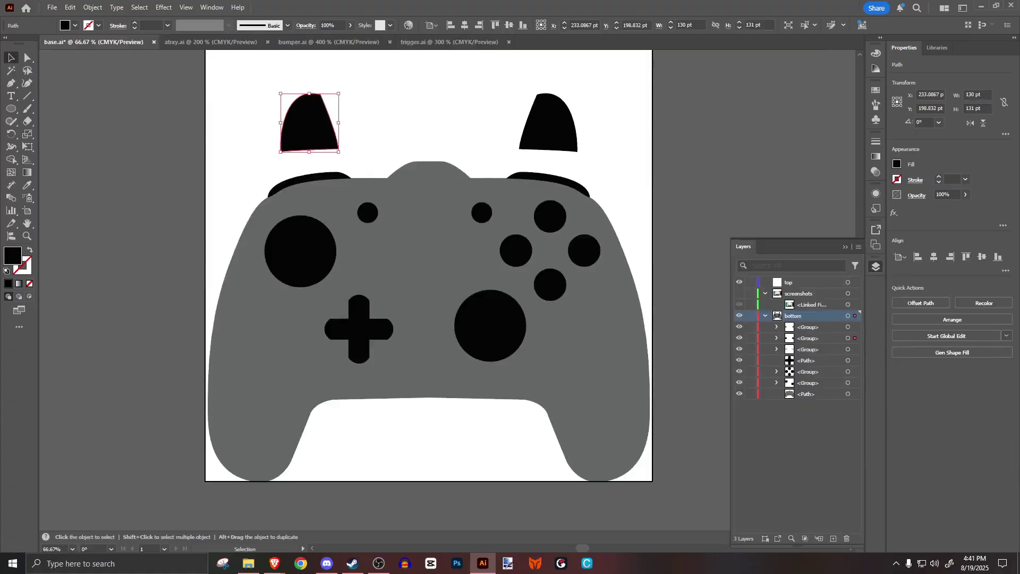
Place a copy of the black d-pad cross outside the artboard in base.ai, left of the controller.
click(201, 303)
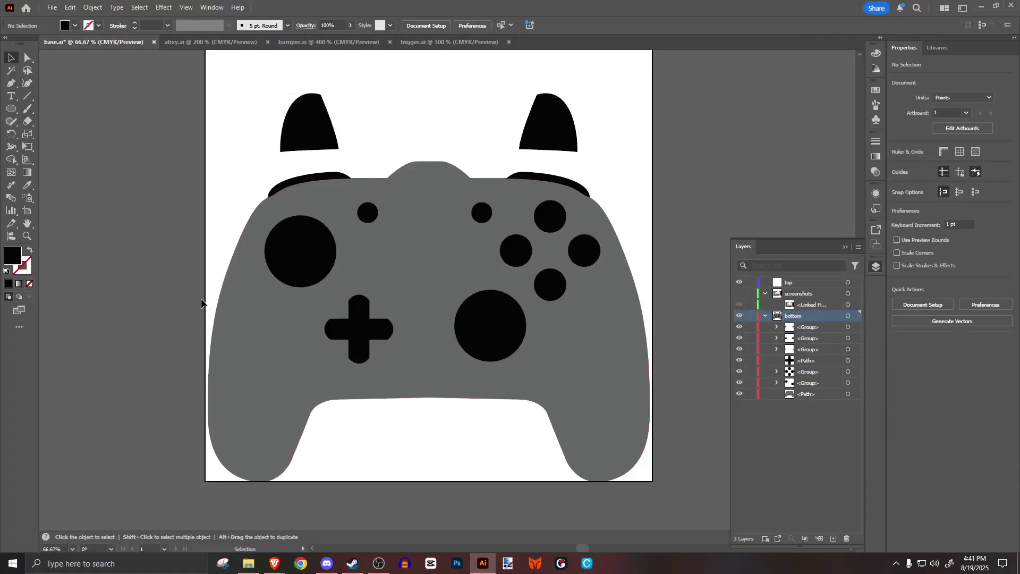
click(362, 336)
alt+drag(362, 329, 117, 323)
scroll(134, 340, left, 3)
click(235, 274)
alt+scroll(248, 340, up, 5)
scroll(205, 242, up, 2)
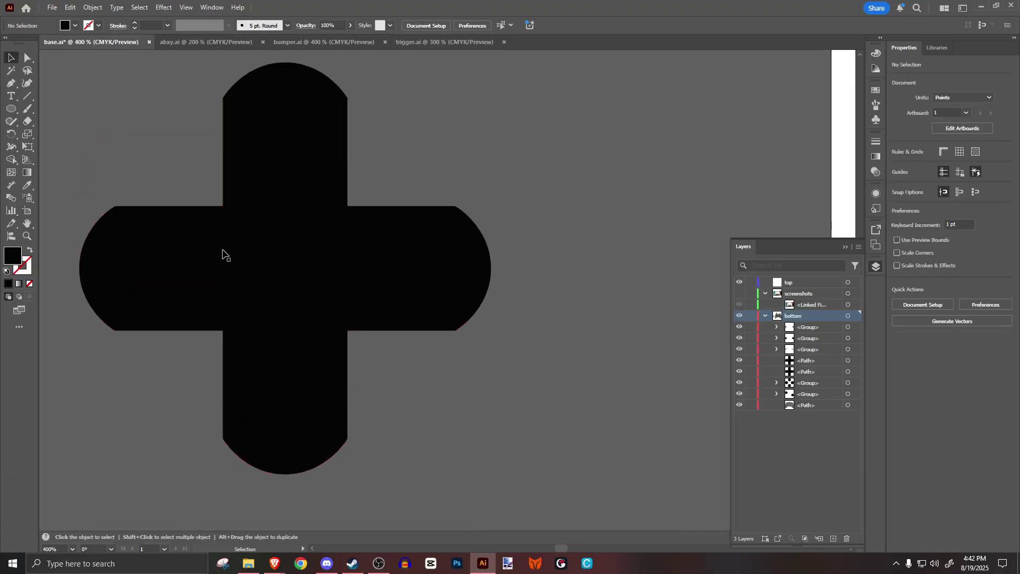
Draw a 45-degree diagonal line spanning about 128 by 128 pt beside the cross copy.
key(backslash)
mouse_move(631, 179)
shift+mouse_down()
mouse_move(282, 512)
mouse_move(287, 524)
shift+mouse_up()
click(11, 58)
Change the diagonal line's stroke colour to white and lower its stroke weight until it has no stroke.
click(22, 265)
click(8, 283)
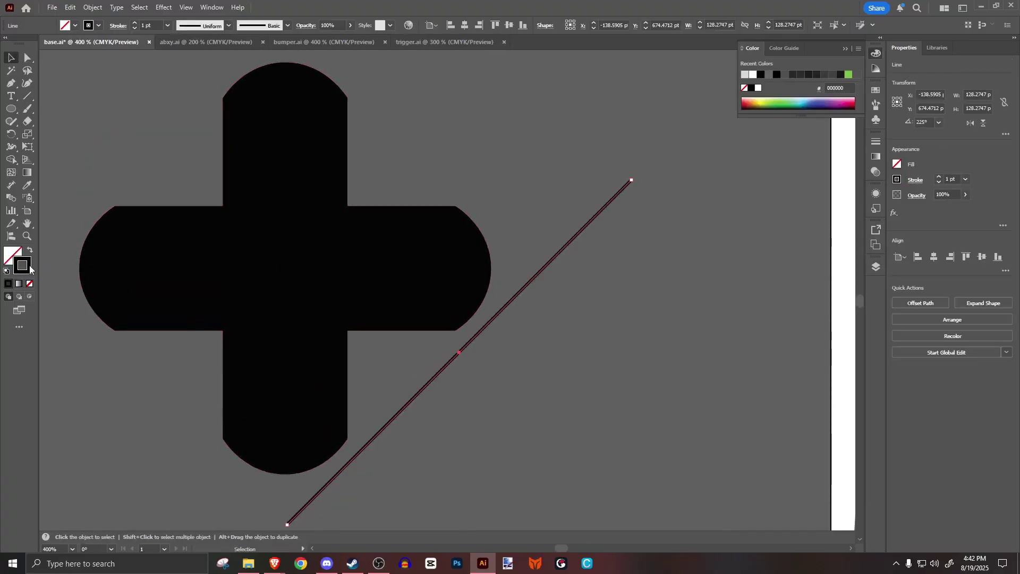
double_click(29, 266)
click(450, 366)
click(695, 368)
click(938, 183)
Centre the diagonal line on the d-pad cross and create a reflected copy running along the opposite diagonal.
drag(560, 250, 385, 165)
right_click(377, 173)
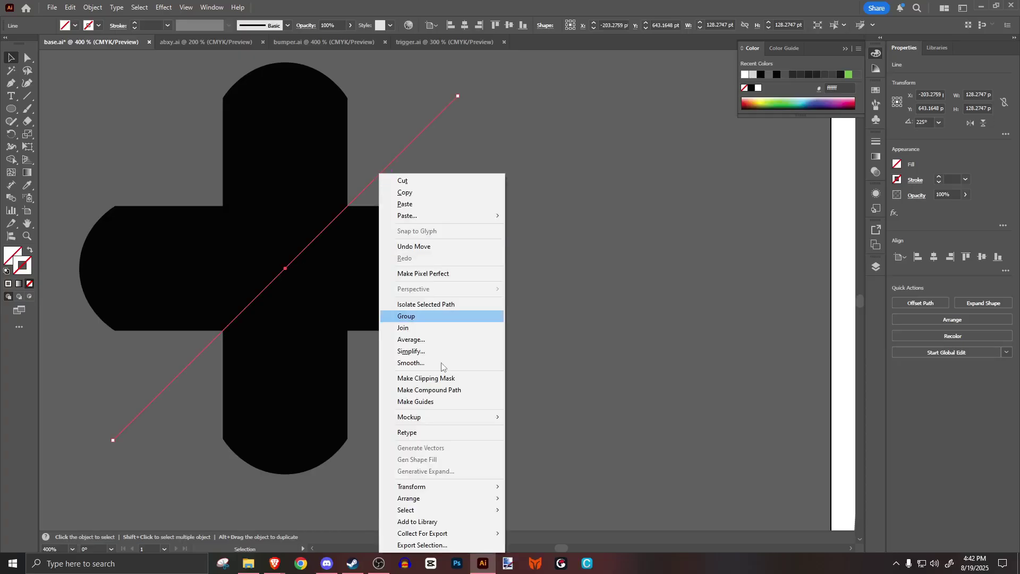
mouse_move(428, 483)
click(531, 425)
click(452, 321)
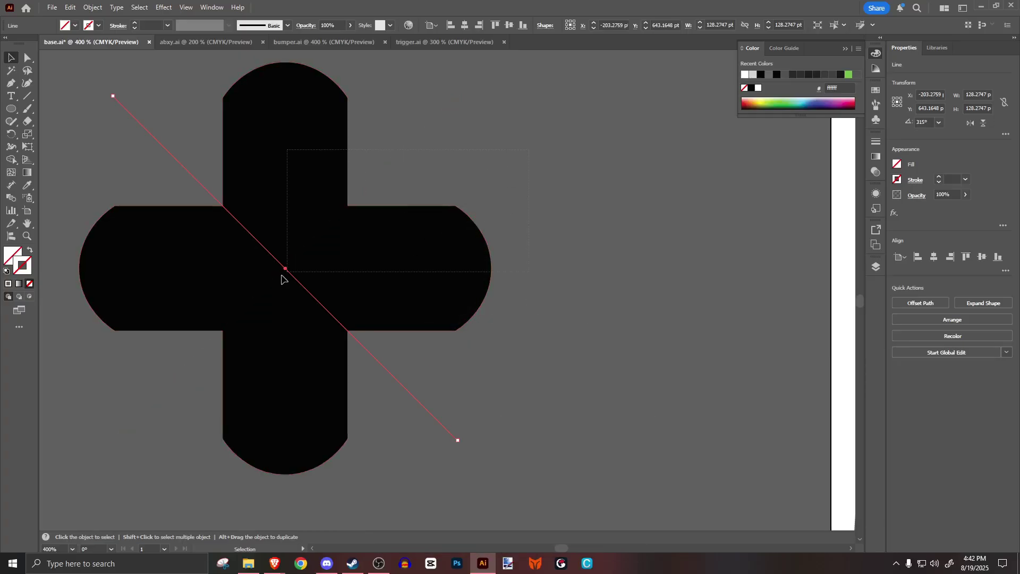
Split the cross along both diagonals into four separate arms with the Shape Builder tool.
key(ctrl+a)
click(11, 160)
click(289, 212)
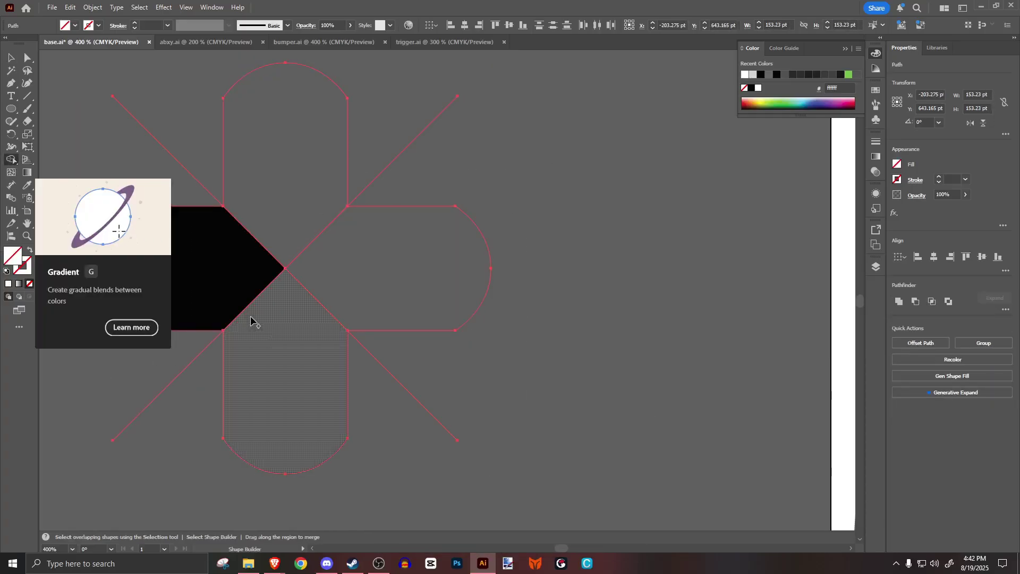
Delete the leftover diagonal line pieces around the four d-pad arms.
key(v)
key(Delete)
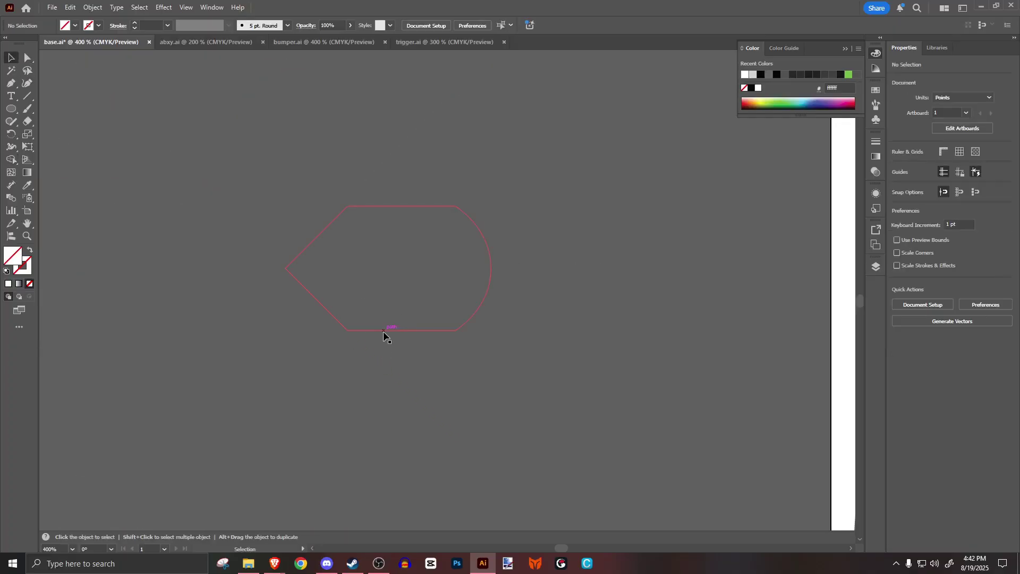
drag(371, 416, 435, 386)
key(Delete)
drag(431, 199, 364, 148)
key(Delete)
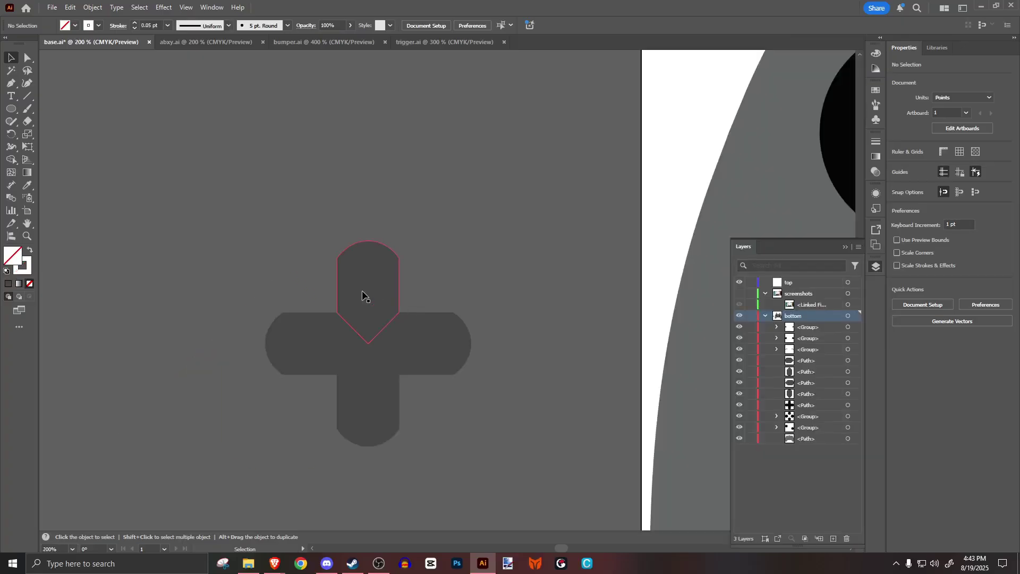
Pull the d-pad arms apart by moving the right and upper arms away from the cross centre.
drag(427, 339, 466, 268)
drag(368, 276, 285, 239)
click(309, 342)
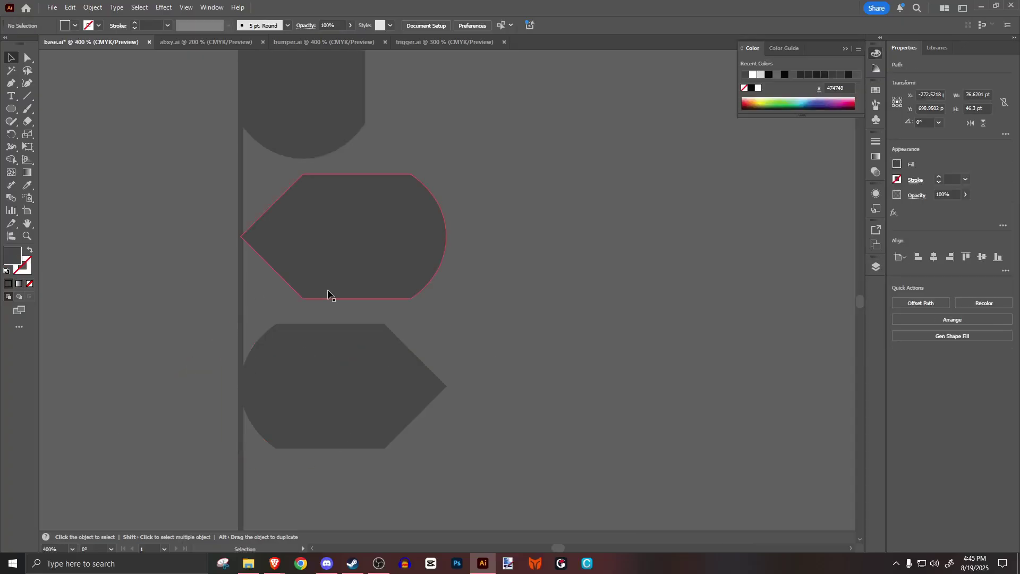
Create a 77 by 265 pt document and paste the four stacked d-pad arms into it.
scroll(480, 380, down, 3)
key(ctrl+a)
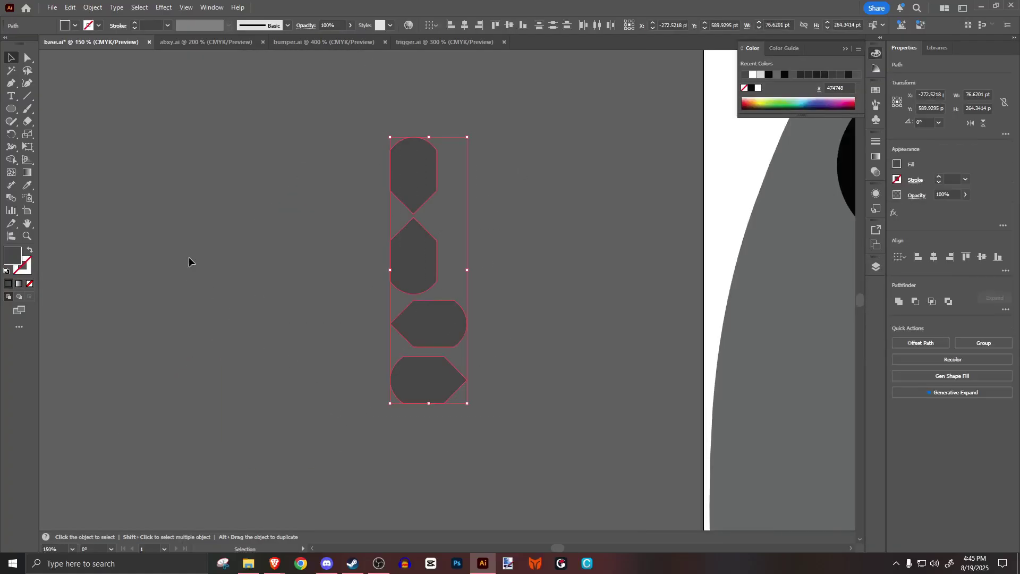
click(51, 8)
click(68, 19)
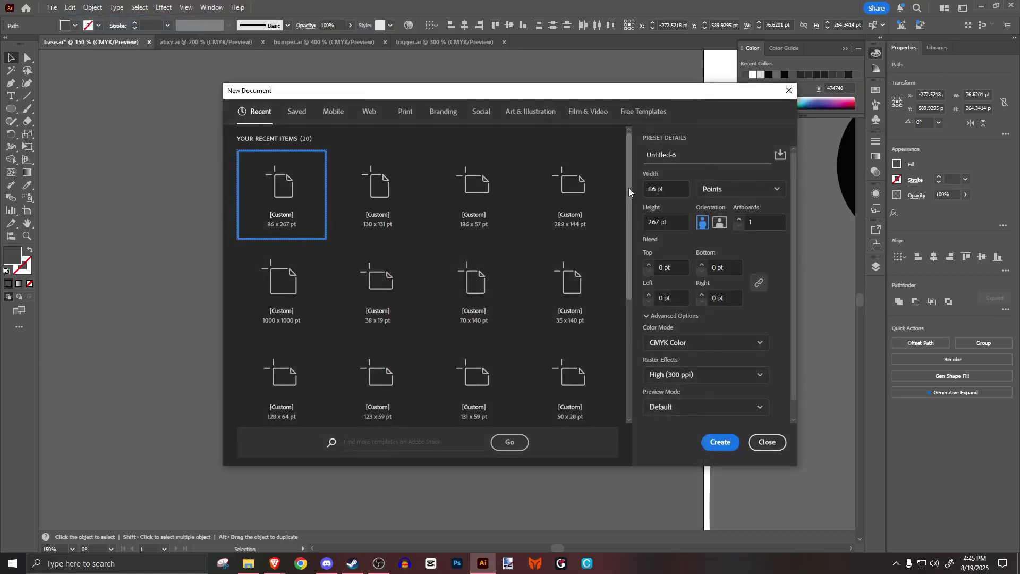
click(662, 190)
click(663, 222)
text(264)
key(BackSpace)
text(5)
key(Return)
key(ctrl+v)
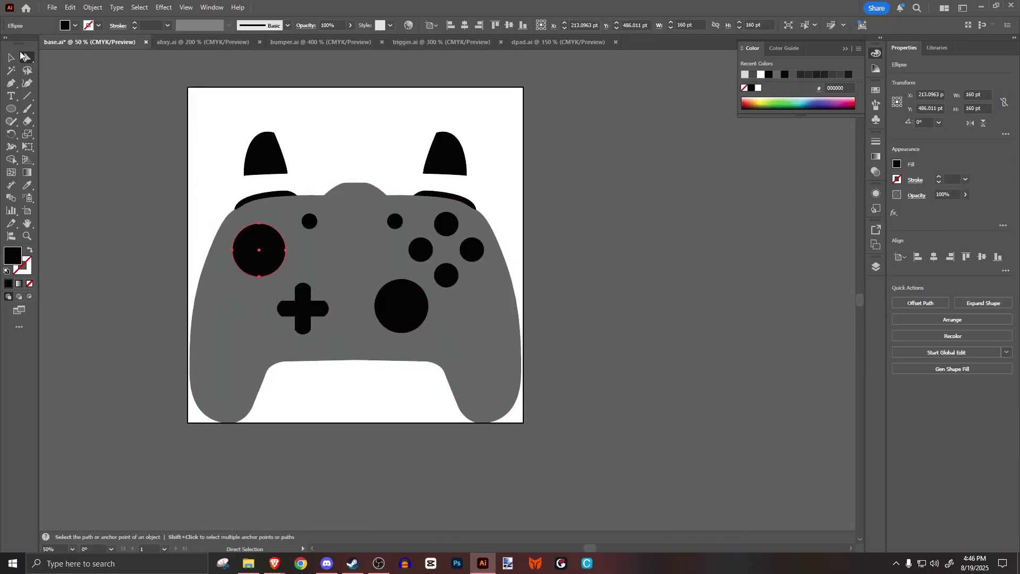
Create a new document 320 pt wide and 160 pt high for the analog sticks.
key(v)
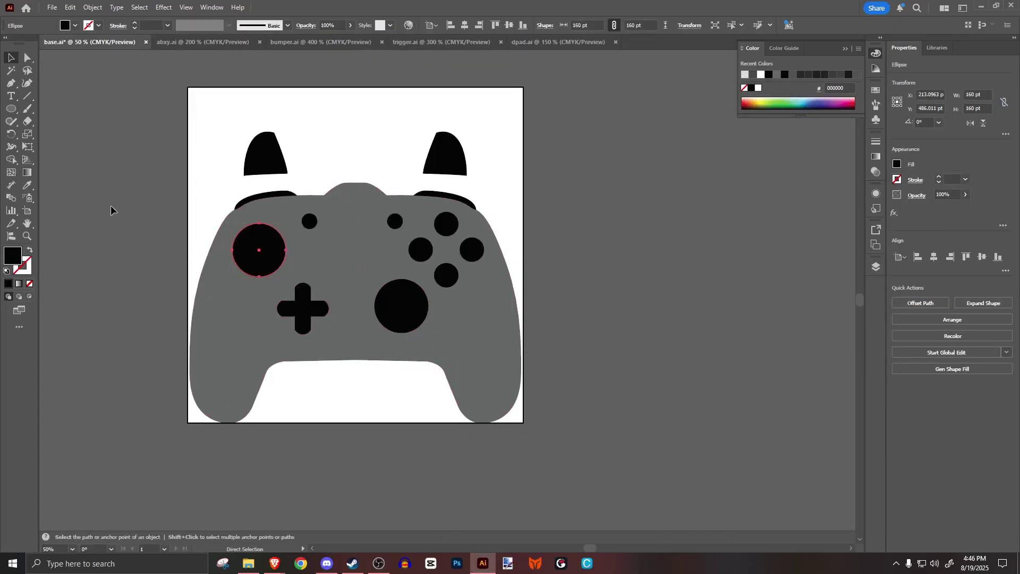
key(ctrl+n)
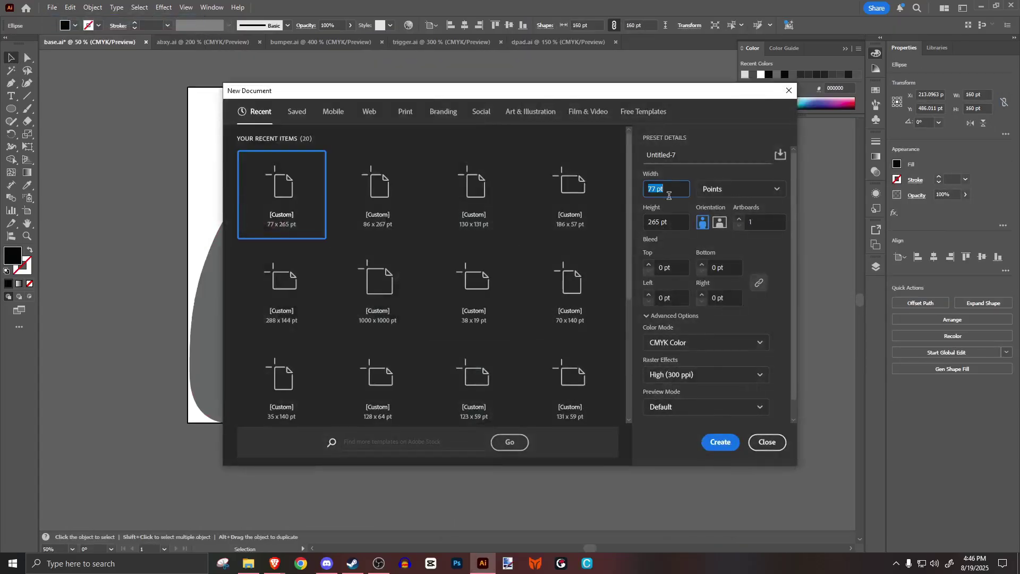
text(320)
key(Tab)
key(Tab)
text(160)
key(Return)
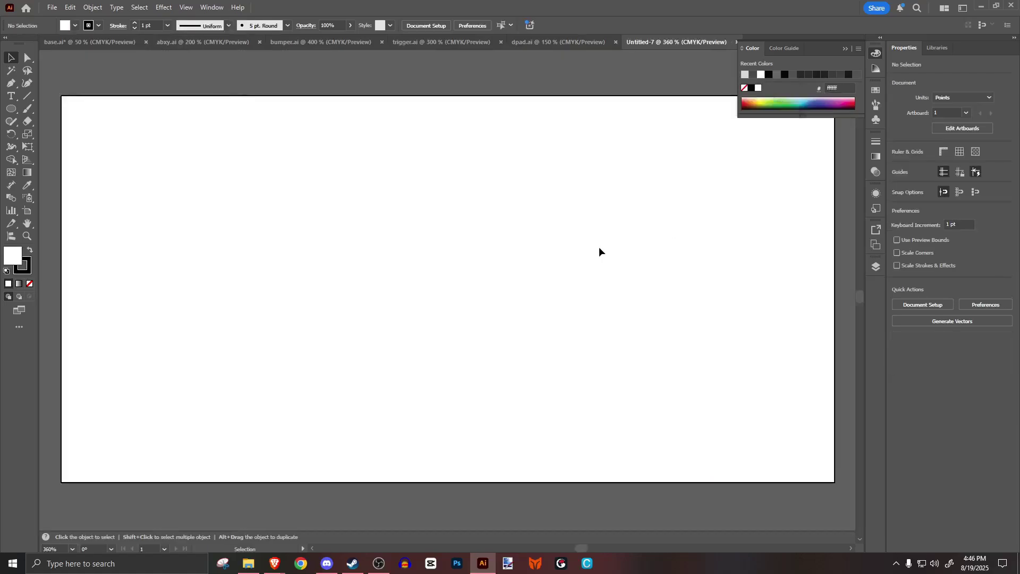
Paste the 160 pt stick circle and arrange two copies side by side across the artboard.
key(ctrl+v)
drag(417, 310, 658, 369)
click(420, 109)
Fill the left circle with colour d8d8d8 and save the document as sticks.ai.
click(355, 175)
double_click(15, 255)
text(d8d8d8)
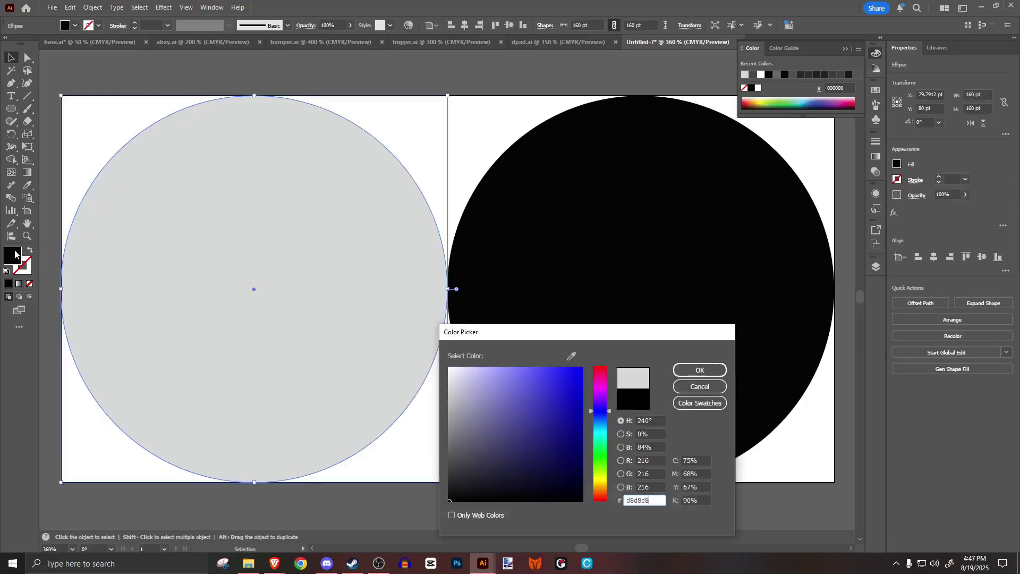
text(d8d8d8)
key(Return)
click(484, 89)
scroll(457, 329, down, 1)
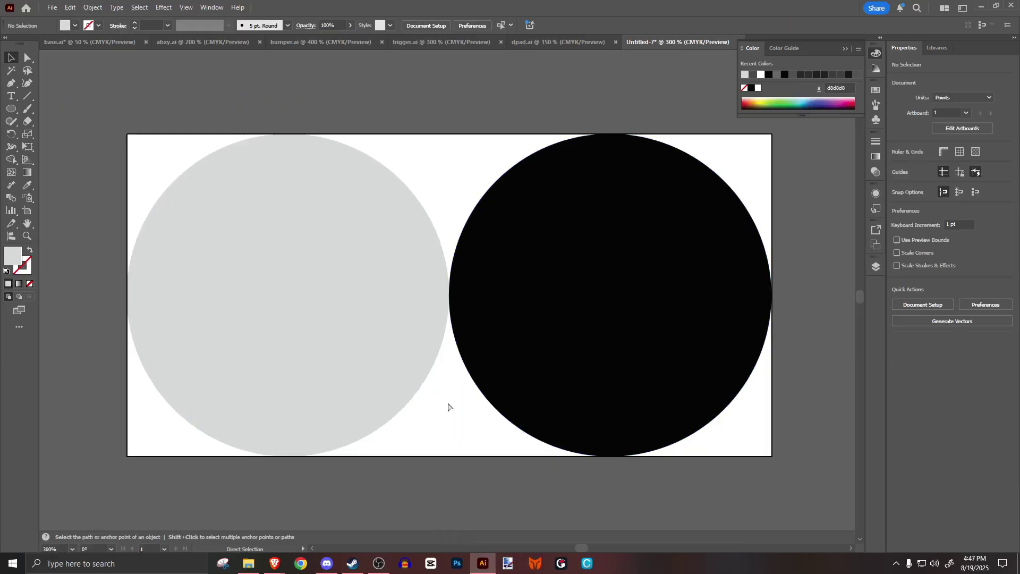
key(ctrl+s)
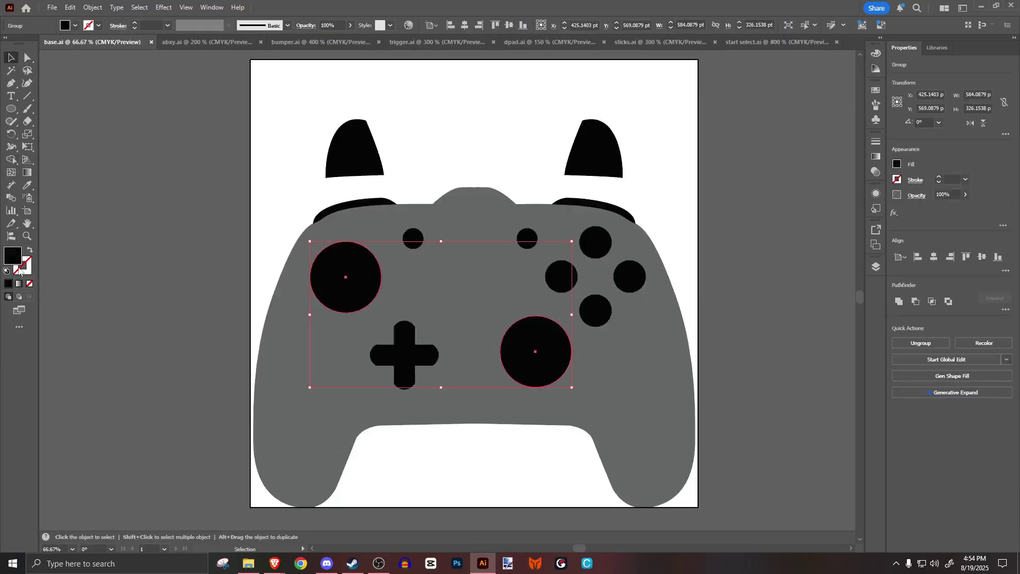
Change the fill of both analog stick circles in base.ai to a very light grey.
double_click(12, 256)
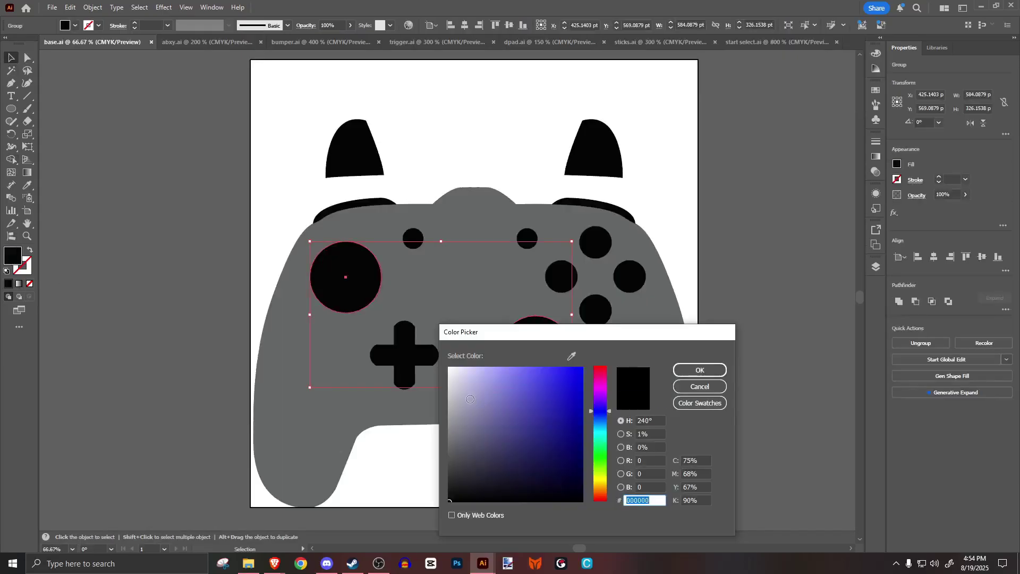
drag(467, 391, 441, 378)
click(700, 370)
click(719, 344)
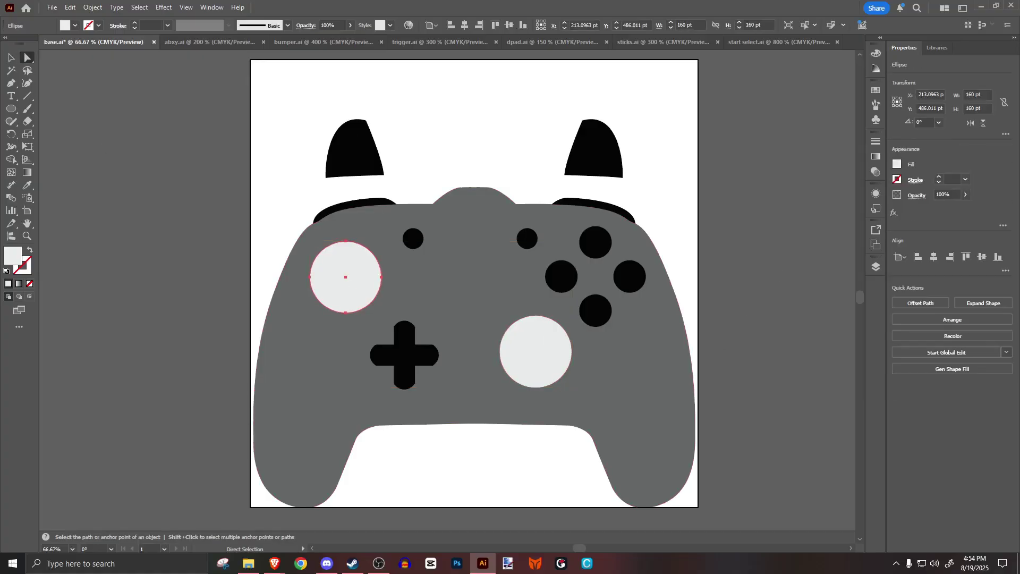
Scale the left analog stick circle uniformly to 75%.
key(a)
click(345, 274)
right_click(342, 269)
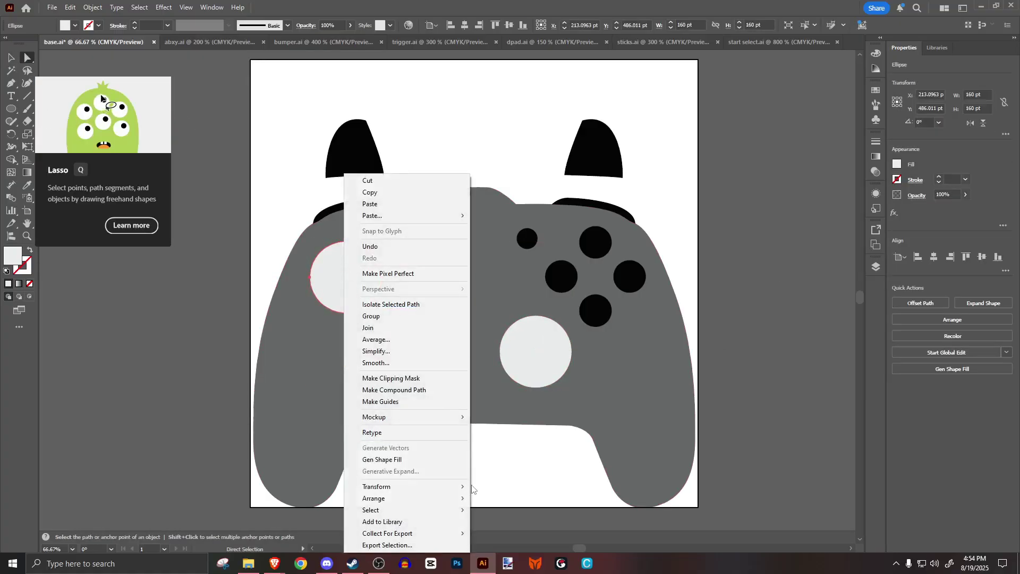
mouse_move(404, 487)
click(532, 444)
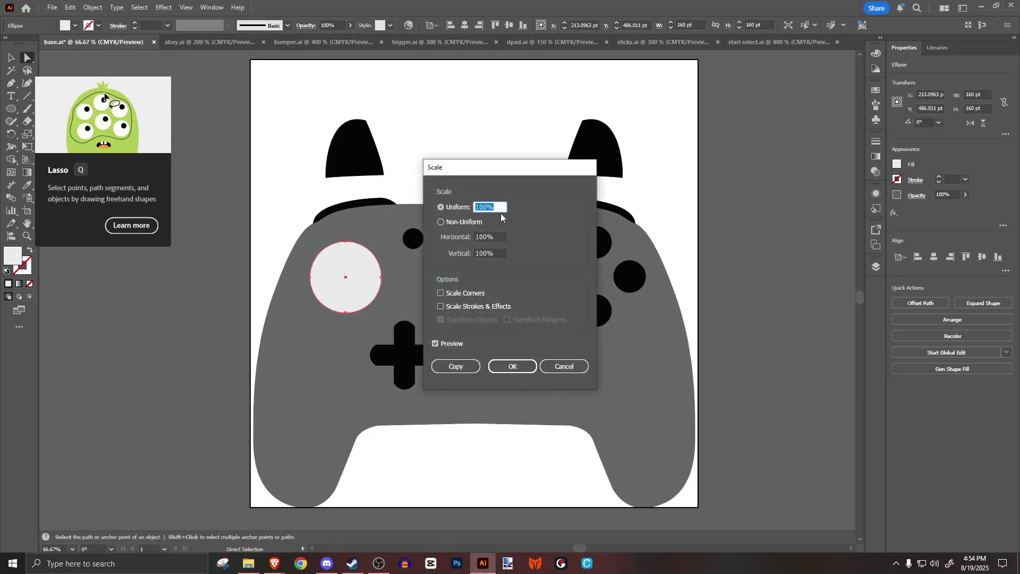
text(75)
click(512, 366)
Open the Scale settings for the right analog stick circle.
click(534, 351)
right_click(534, 350)
mouse_move(648, 491)
click(688, 444)
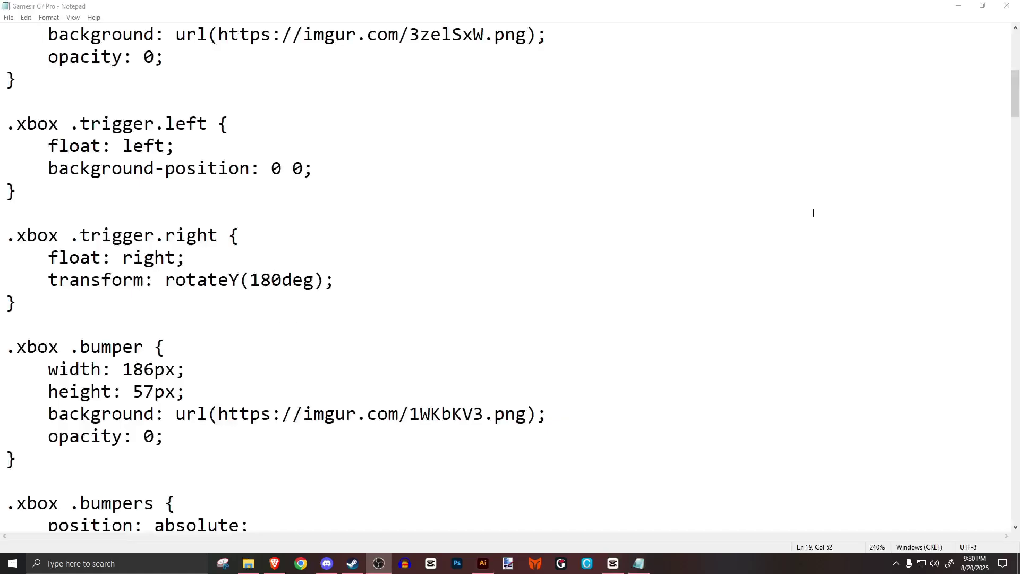
Review the trigger, bumper, quadrant and arrow rules in the Gamesir G7 Pro CSS file in Notepad.
scroll(813, 213, down, 4)
scroll(814, 213, down, 13)
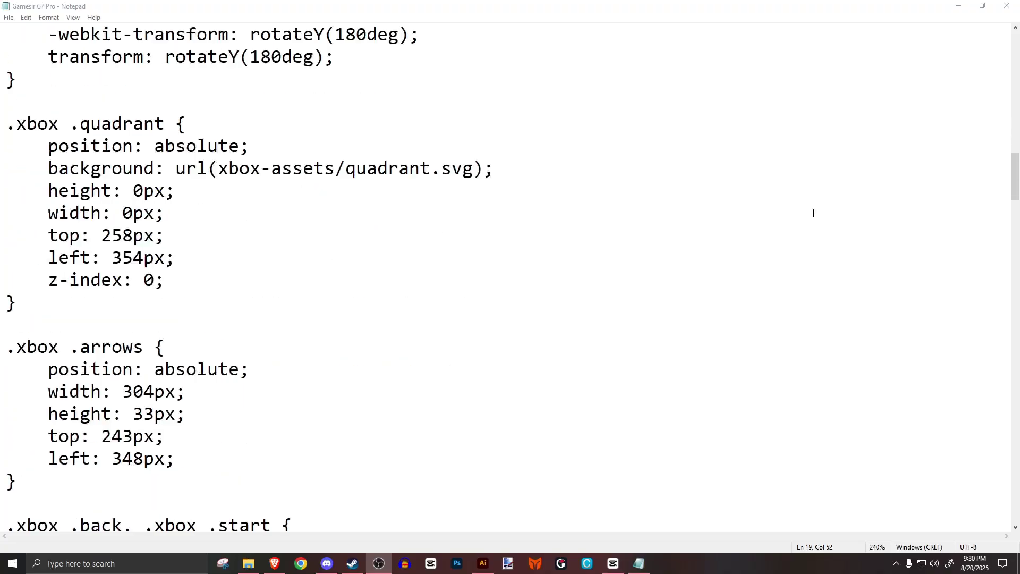
scroll(814, 213, down, 14)
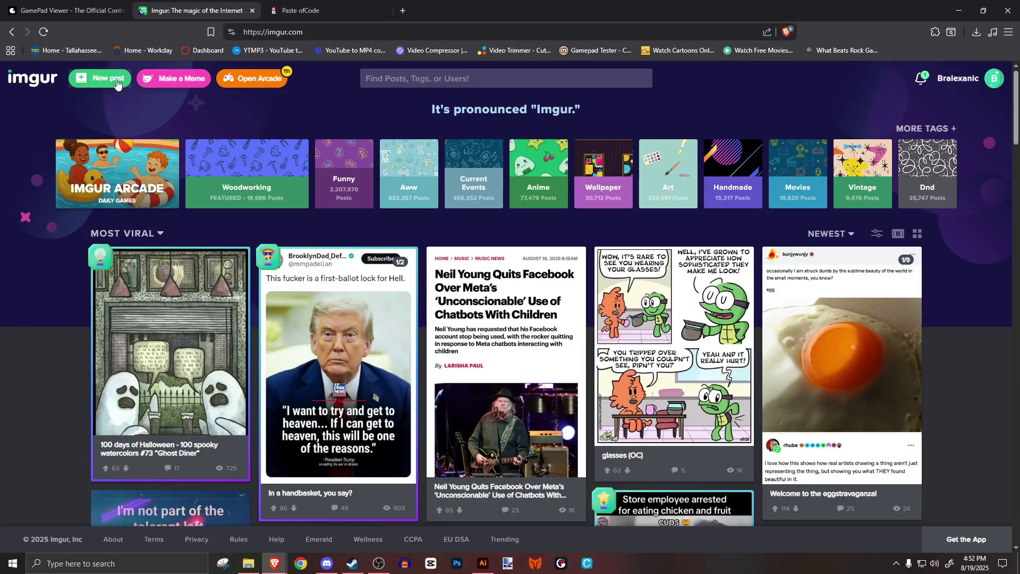
Start a new Imgur post and upload the exported controller images from the file folder.
click(116, 79)
key(alt+Tab)
click(182, 86)
ctrl+click(307, 91)
ctrl+click(425, 89)
ctrl+click(546, 90)
ctrl+click(728, 90)
ctrl+click(128, 148)
ctrl+click(260, 155)
drag(260, 156, 489, 252)
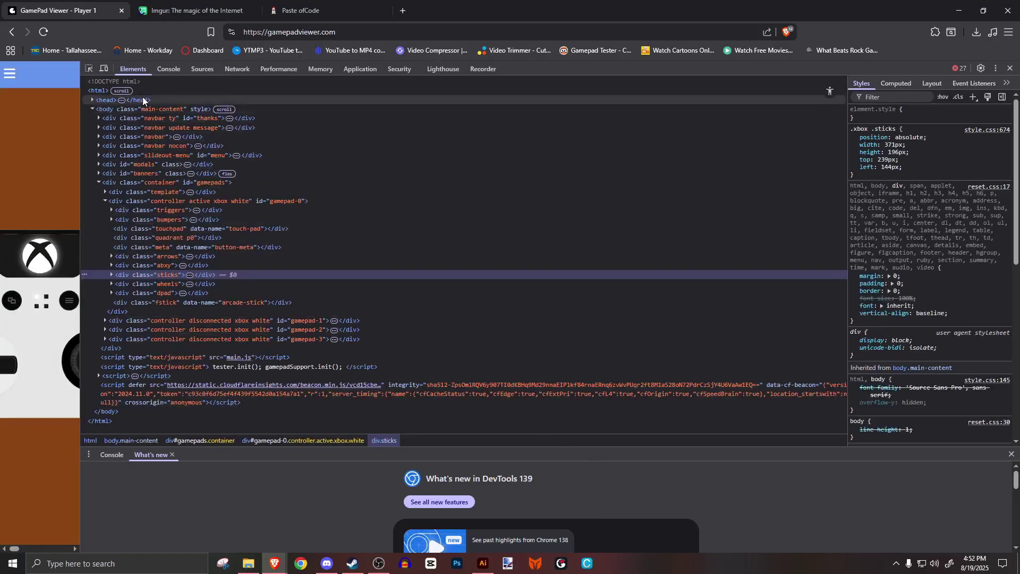
Open GamePad Viewer's style.css in the developer tools sources and place the cursor at the .controller.xbox rule.
drag(78, 125, 383, 133)
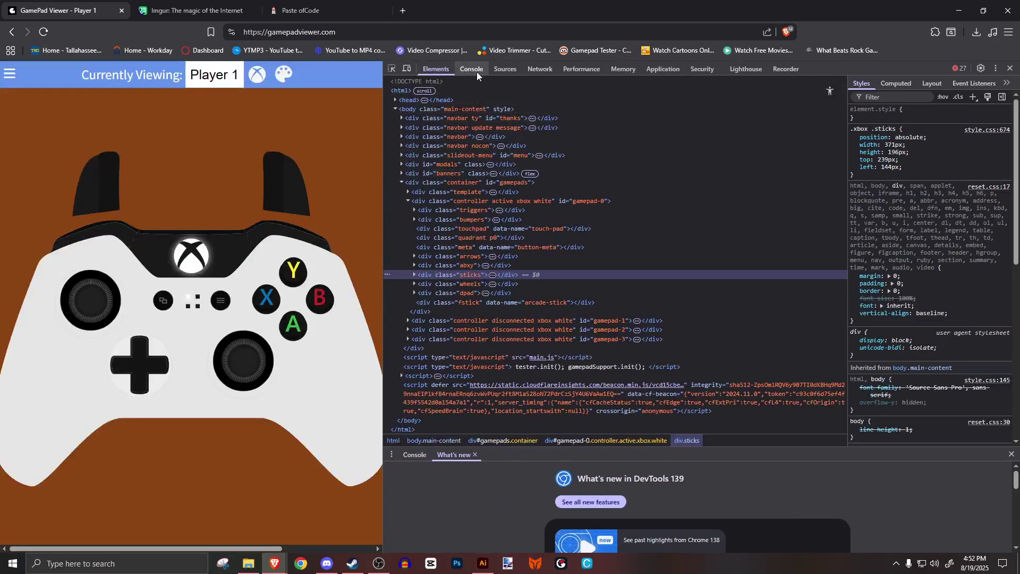
click(505, 68)
click(434, 332)
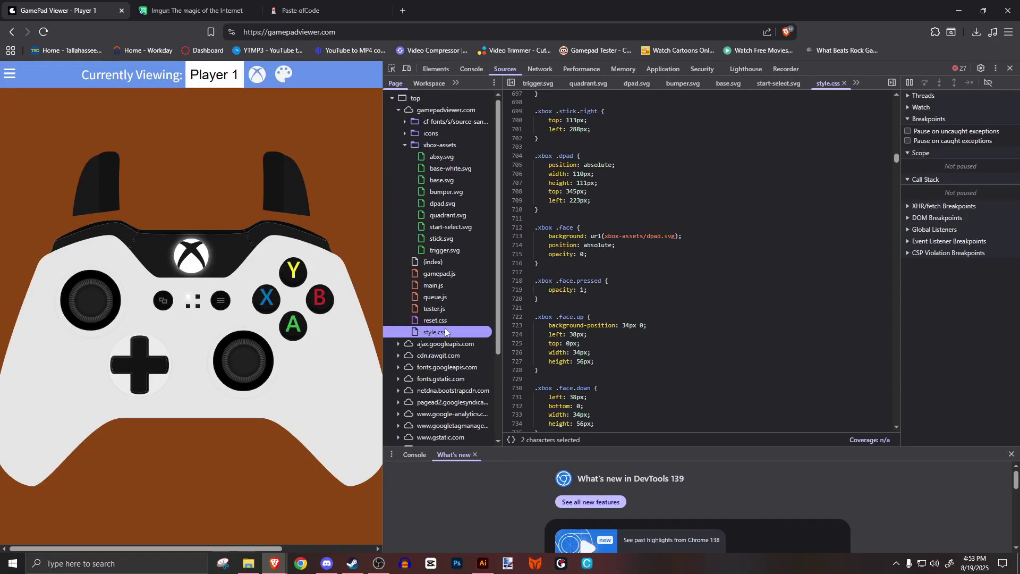
scroll(599, 242, up, 20)
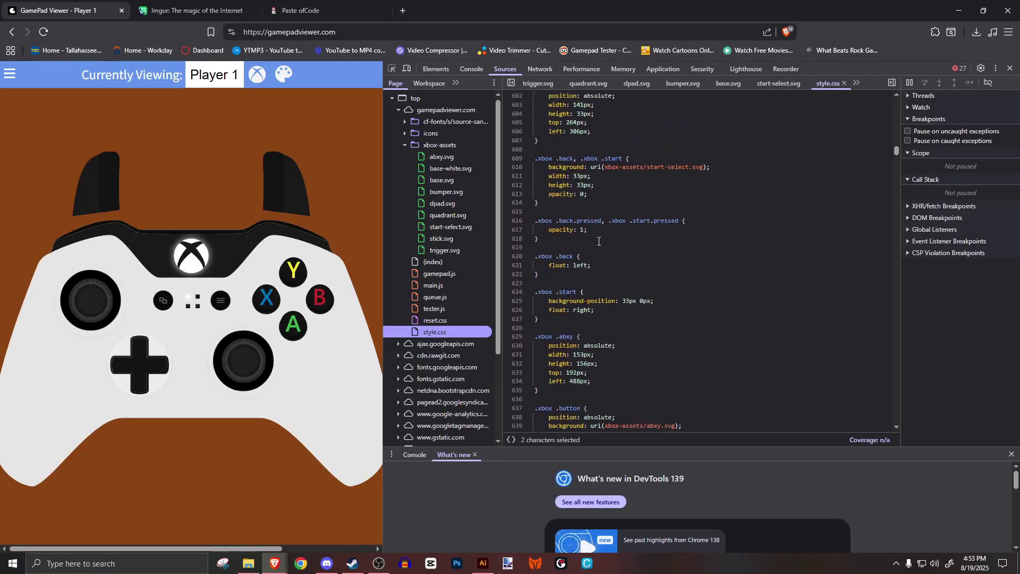
drag(897, 148, 893, 122)
scroll(552, 232, down, 20)
scroll(596, 313, down, 15)
scroll(595, 305, up, 3)
drag(532, 168, 680, 170)
click(564, 181)
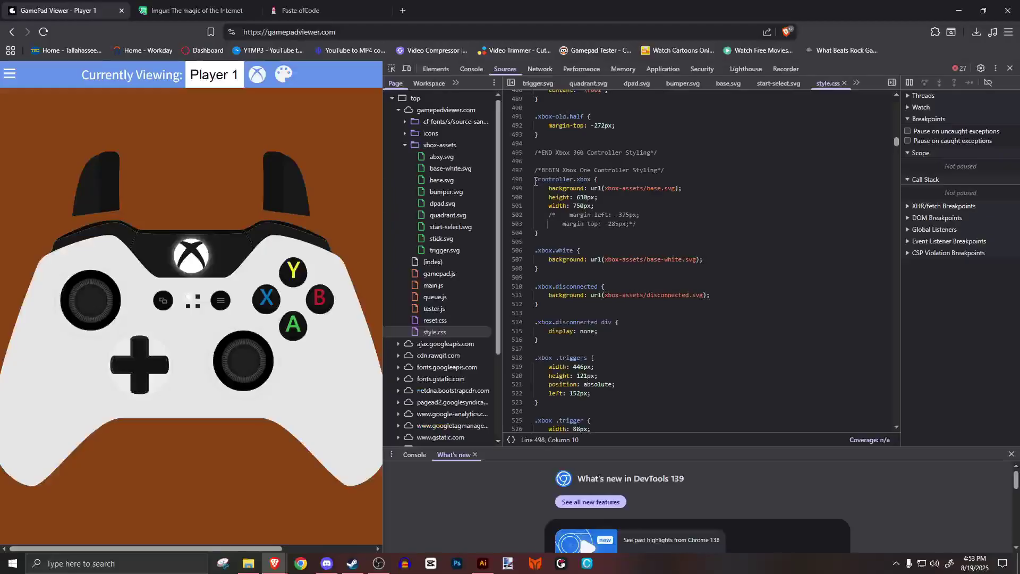
Copy the whole Xbox One controller styling block, from .controller.xbox through the closing .xbox background rule.
scroll(649, 299, down, 5)
shift+click(649, 298)
scroll(648, 298, down, 3)
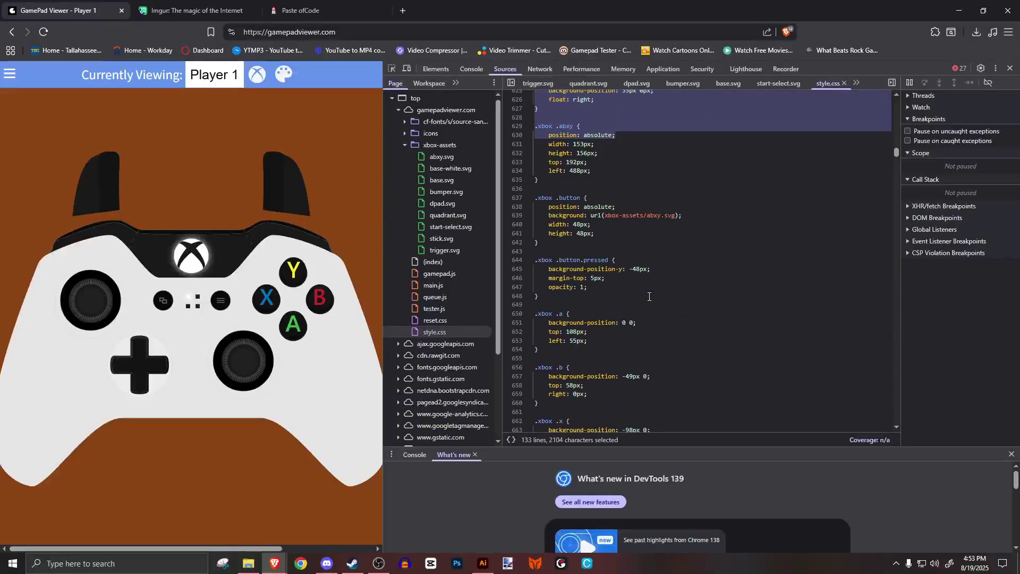
scroll(649, 298, down, 8)
shift+click(622, 232)
key(ctrl+c)
click(622, 233)
Paste the copied Xbox One controller CSS into the Paste ofCode editor.
click(300, 11)
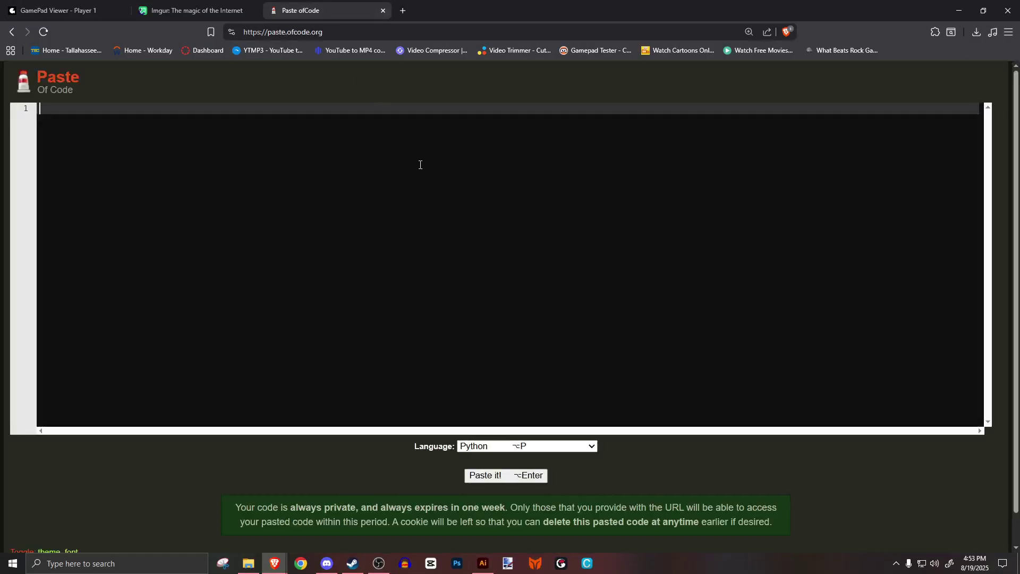
key(ctrl+v)
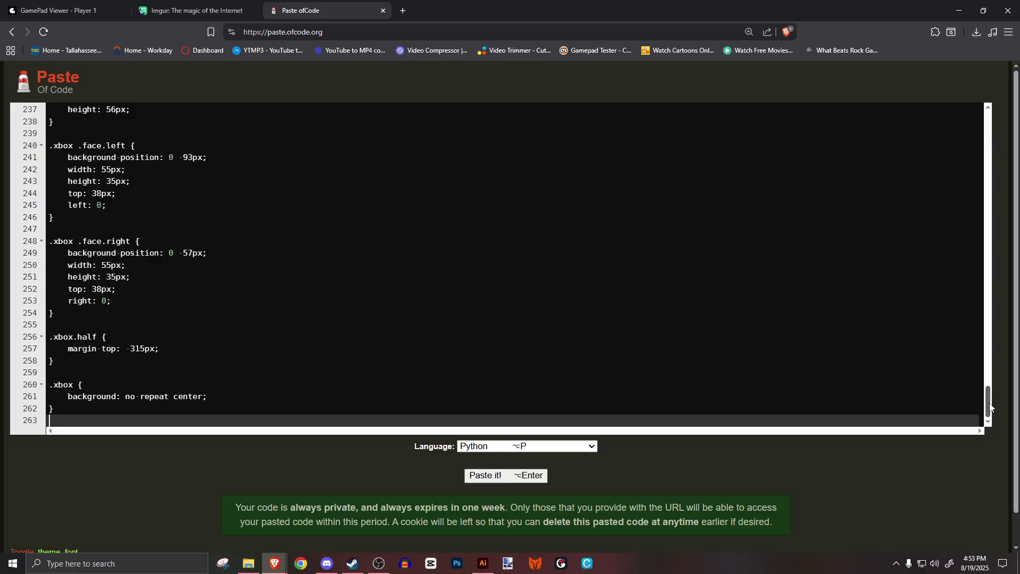
scroll(975, 280, up, 10)
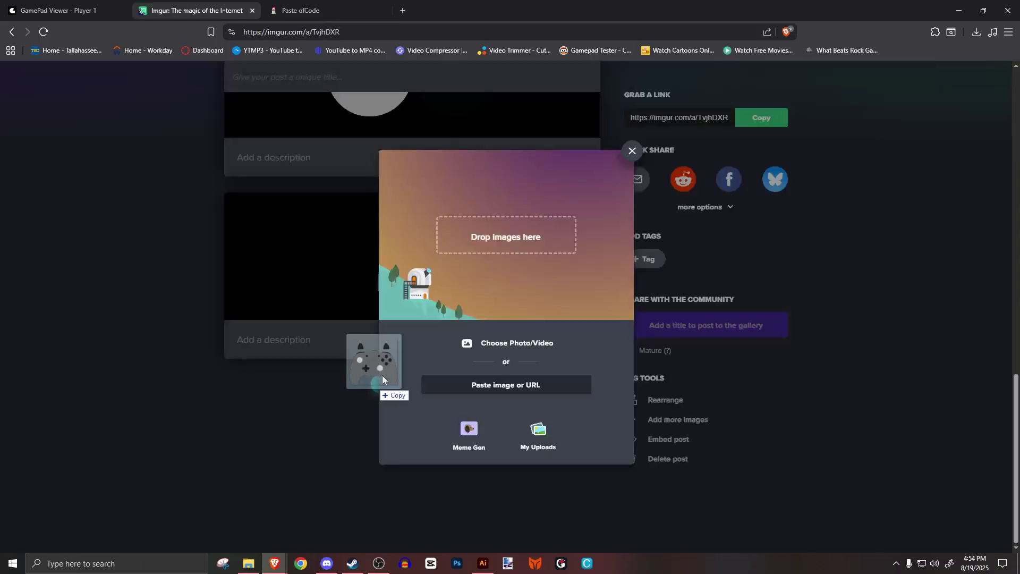
Add the controller base image to the Imgur post and copy that image's link.
drag(381, 375, 388, 366)
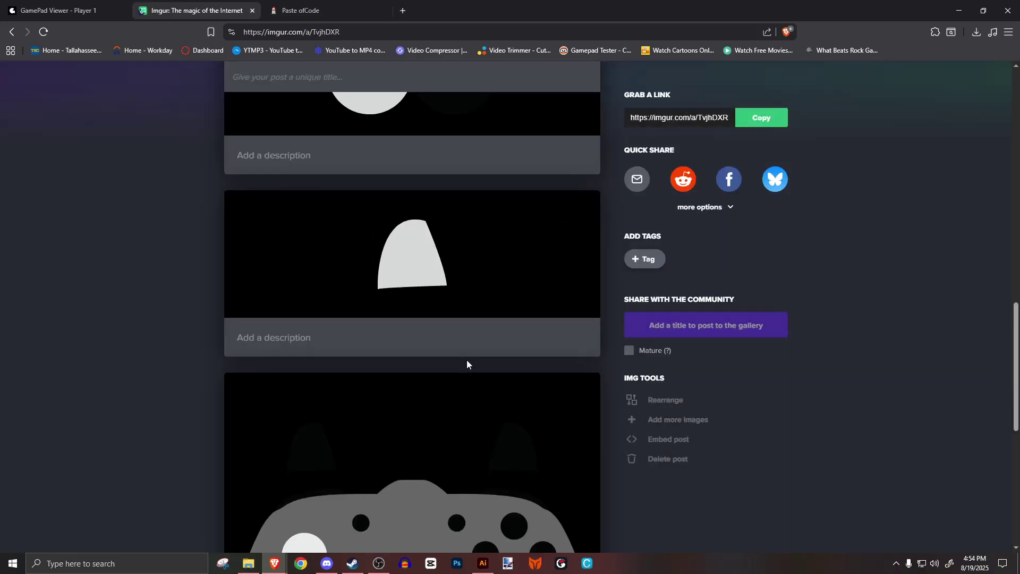
scroll(478, 345, down, 2)
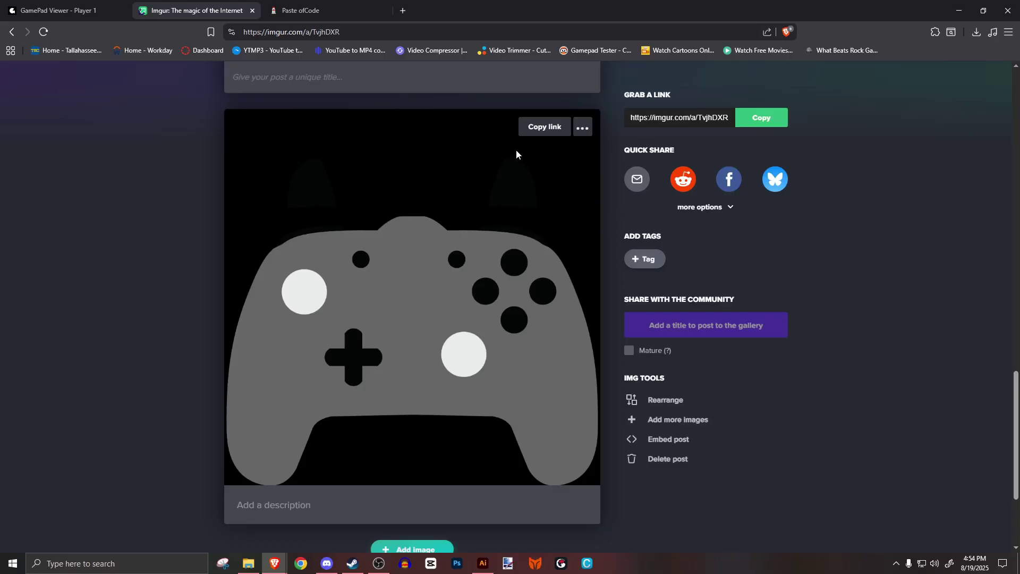
click(542, 128)
click(343, 17)
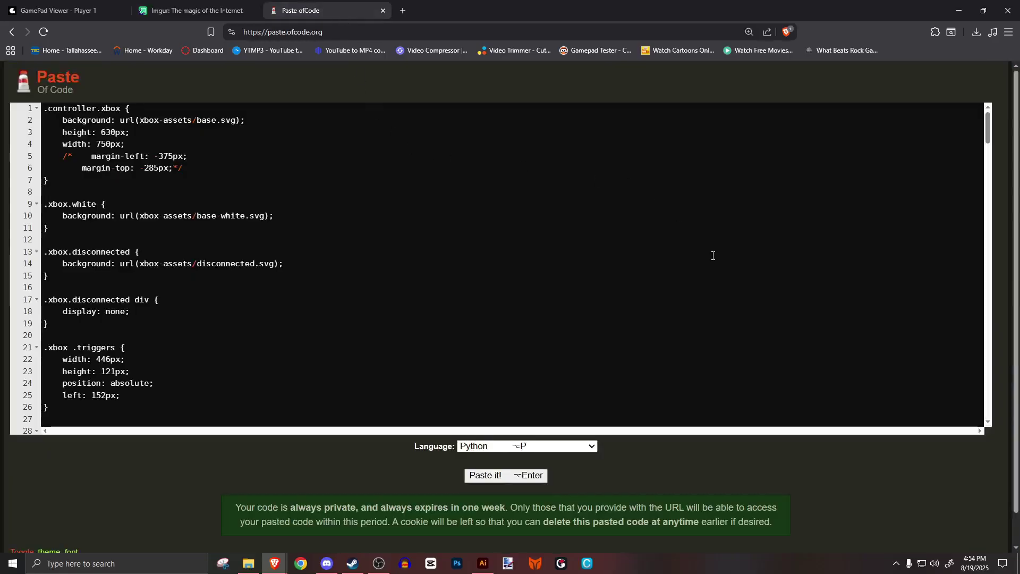
drag(47, 107, 237, 121)
click(131, 132)
key(ctrl+v)
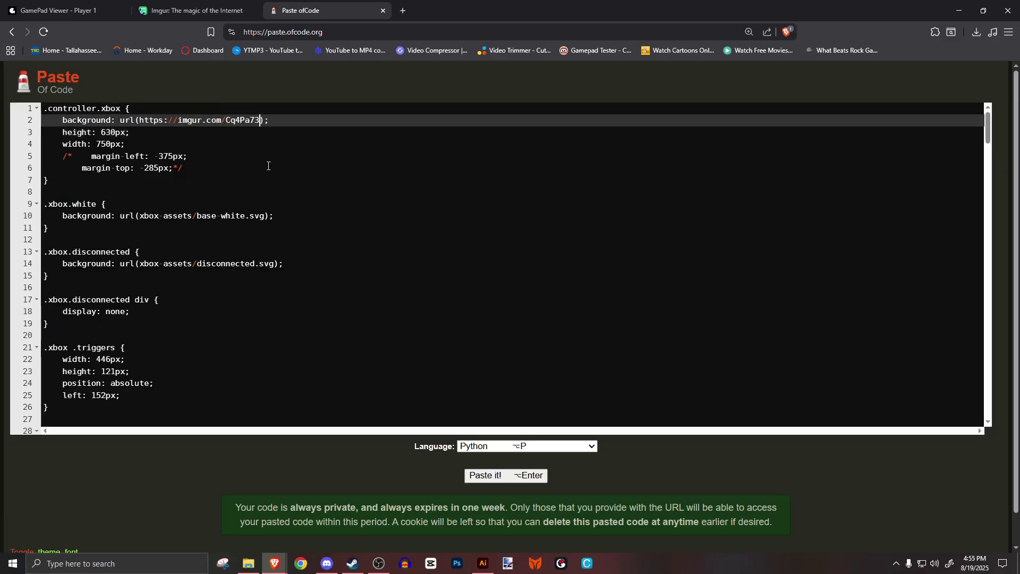
Append .png to the .controller.xbox background URL and set that rule's height and width to 1000px.
text(.)
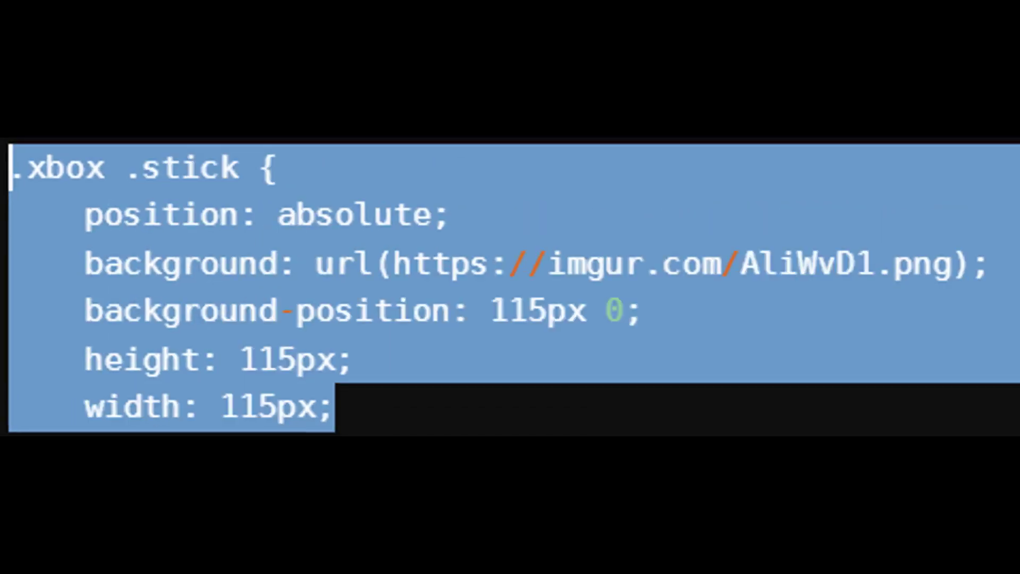
drag(120, 132, 101, 132)
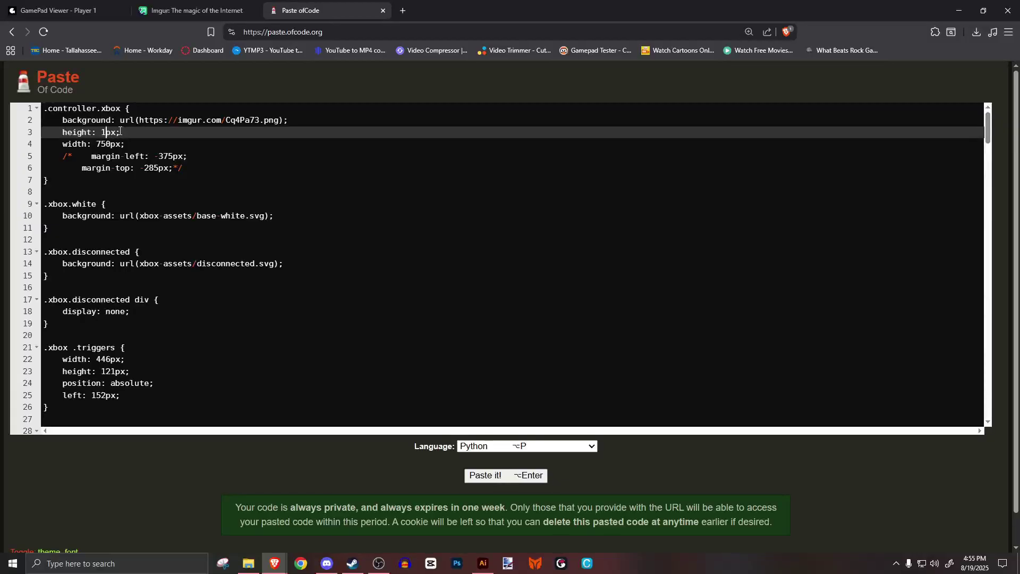
text(100)
double_click(106, 144)
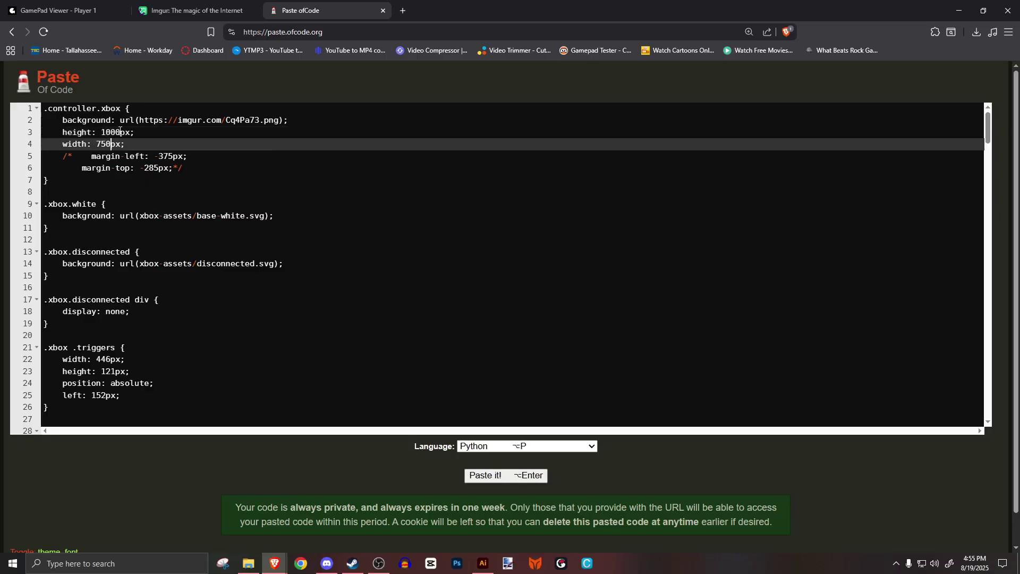
text(100)
click(155, 179)
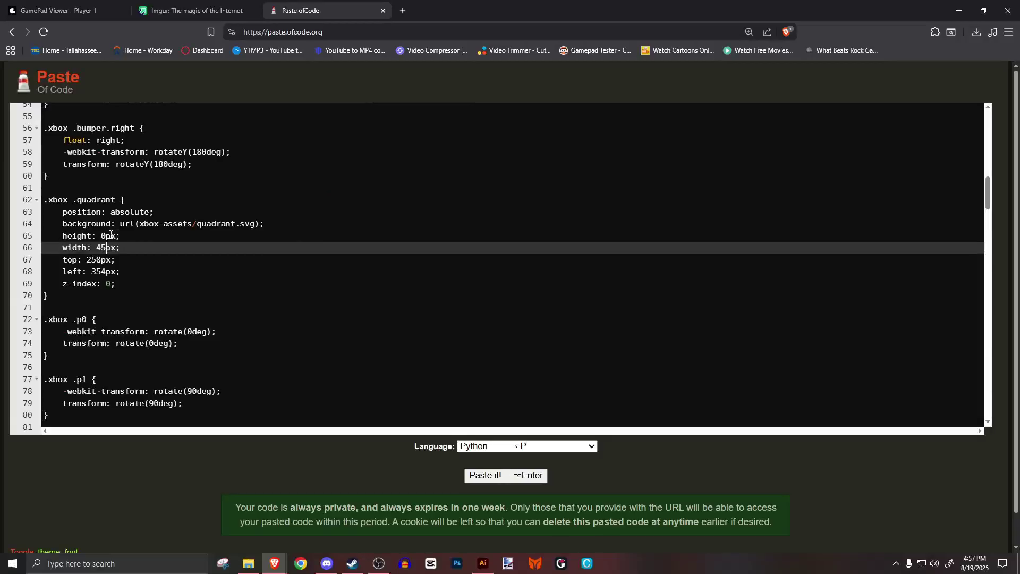
Set the .xbox .quadrant width to 0px and delete the .p0 to .p3 rotation rules below it.
text(4)
scroll(110, 235, down, 3)
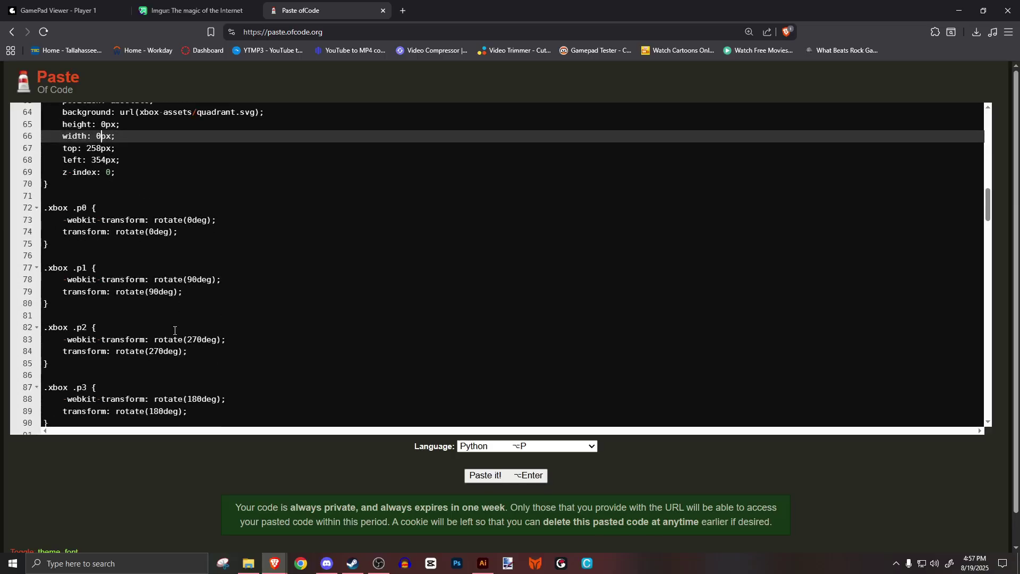
click(201, 366)
drag(201, 367, 41, 154)
key(BackSpace)
key(BackSpace)
key(BackSpace)
key(BackSpace)
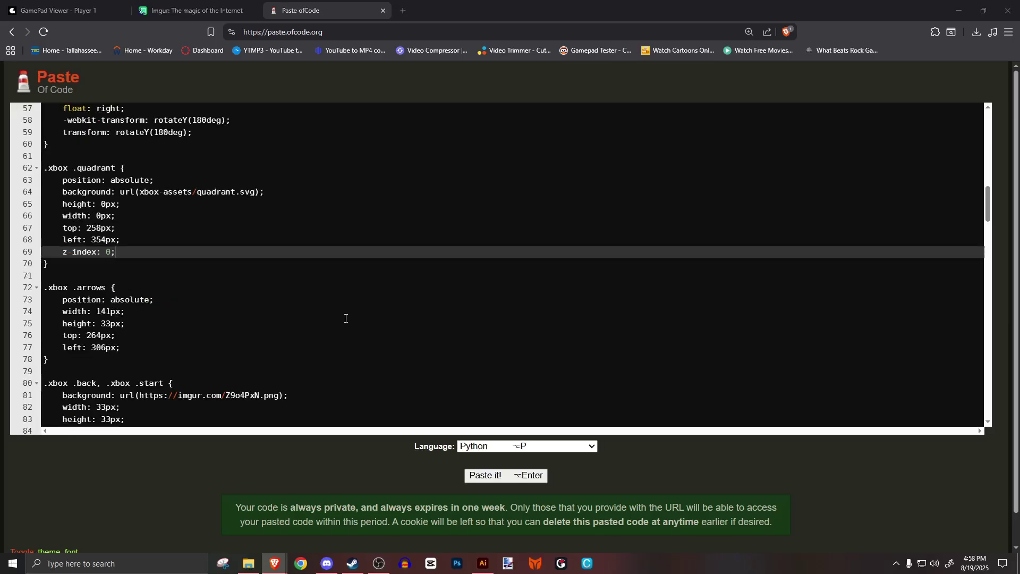
Switch to OBS and add a new Browser source named controller to the scene.
click(378, 563)
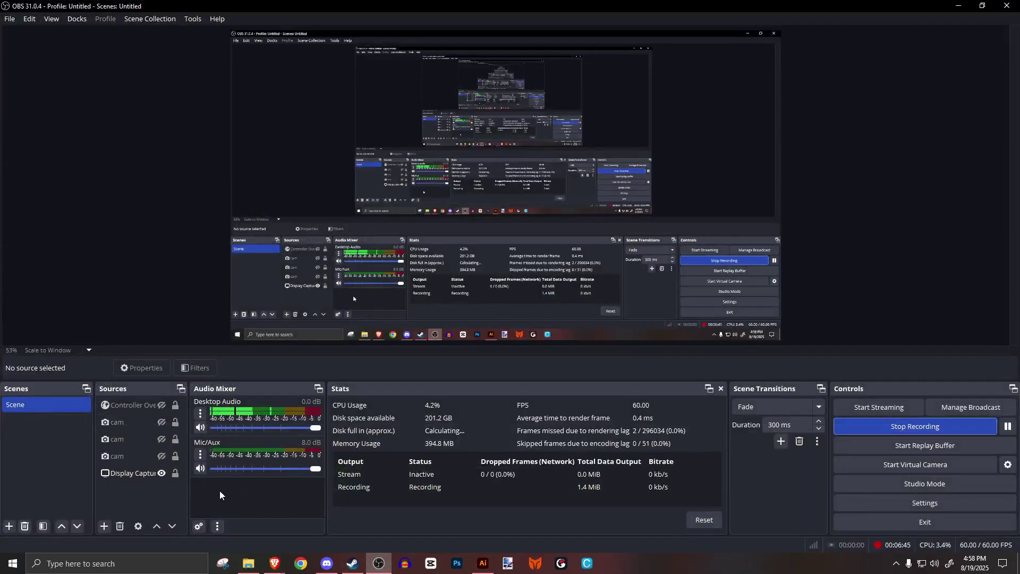
click(102, 527)
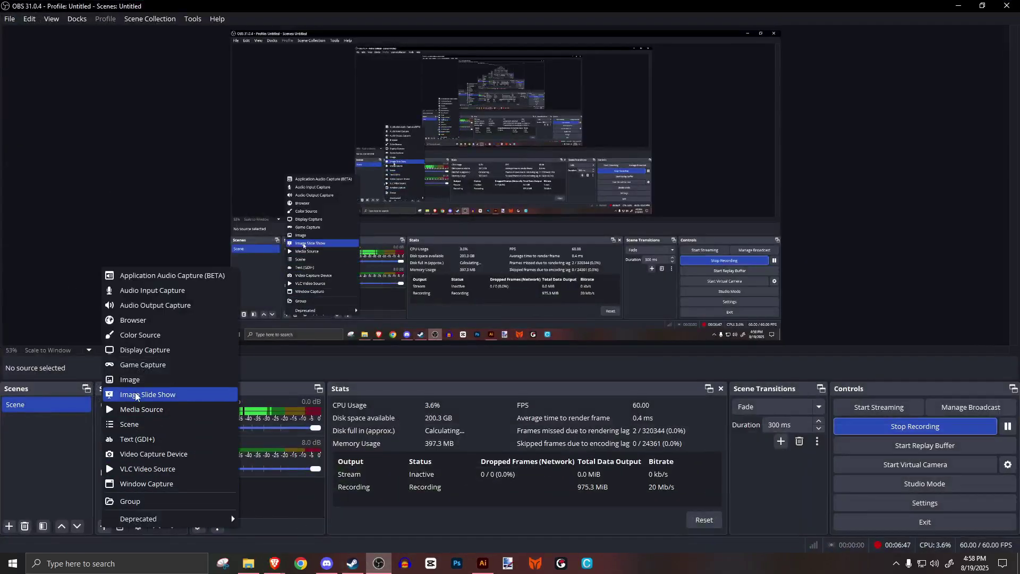
click(137, 324)
text(controller)
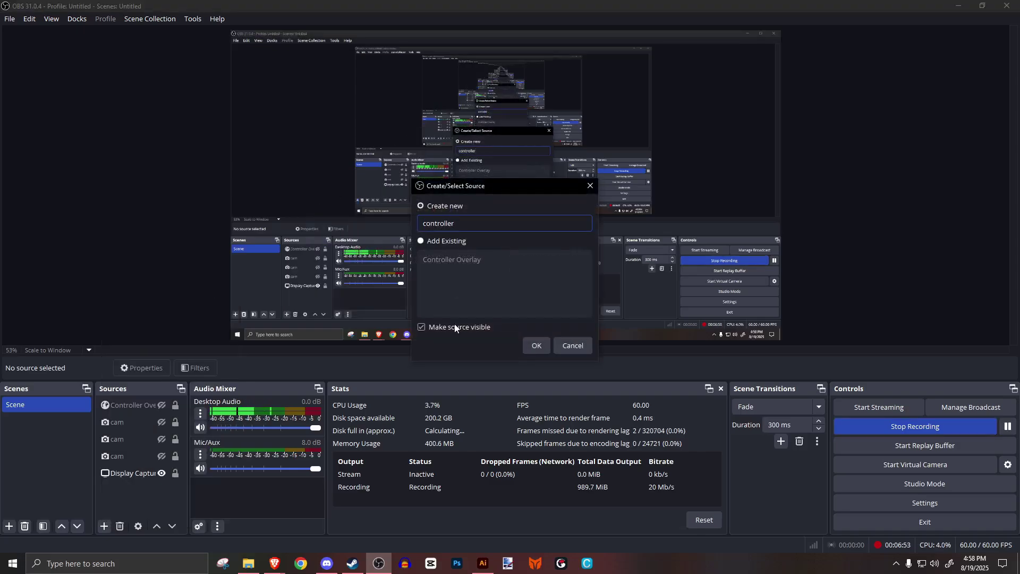
click(542, 345)
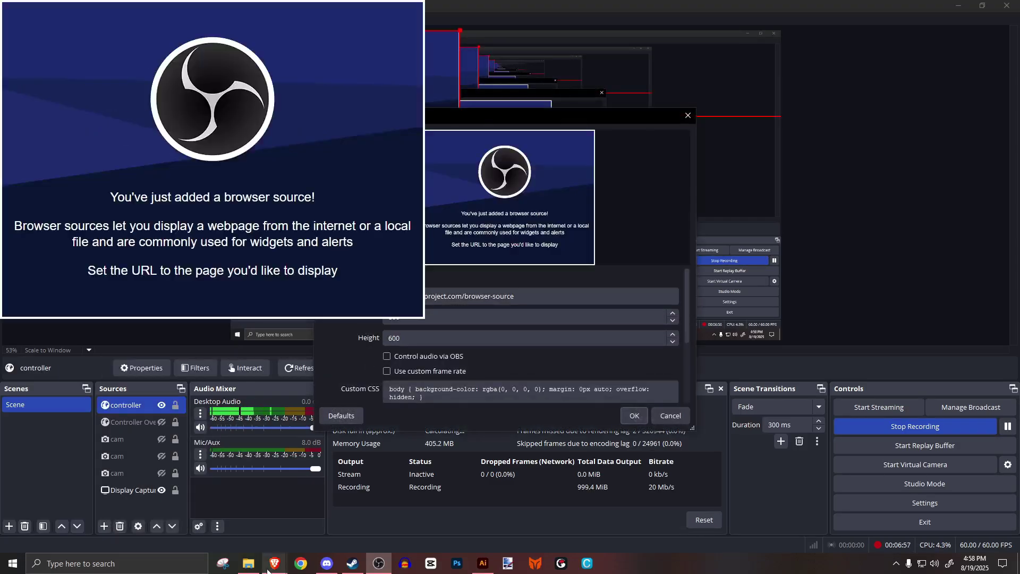
Switch to the GamePad Viewer page in Brave, close the developer tools and open the custom URL generator.
click(274, 563)
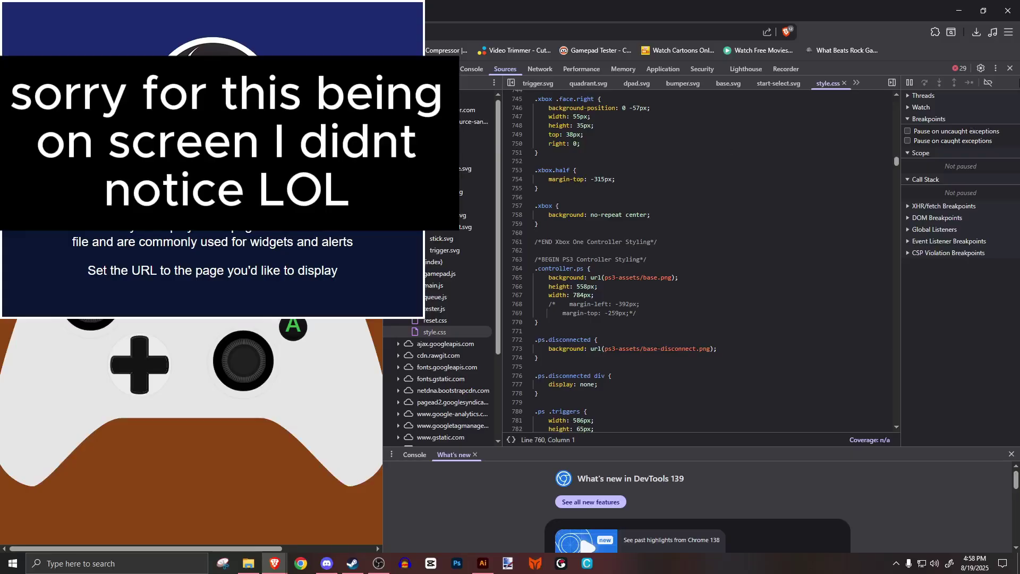
click(1010, 68)
click(16, 74)
click(98, 331)
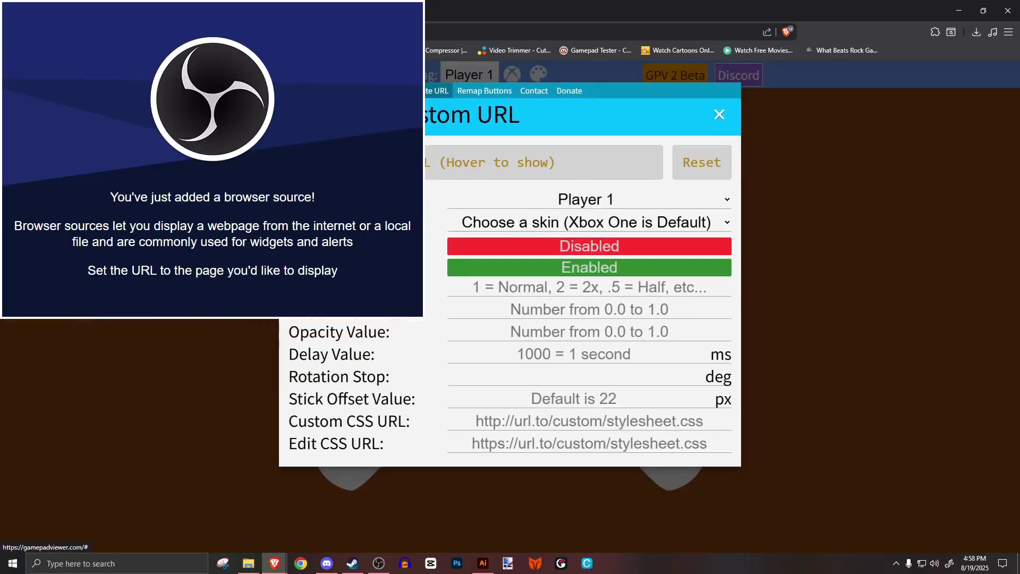
Choose Player 1, set the deadzone value to 0.0 and copy the generated custom URL.
click(584, 200)
click(585, 239)
click(585, 222)
click(508, 310)
click(508, 309)
text(0)
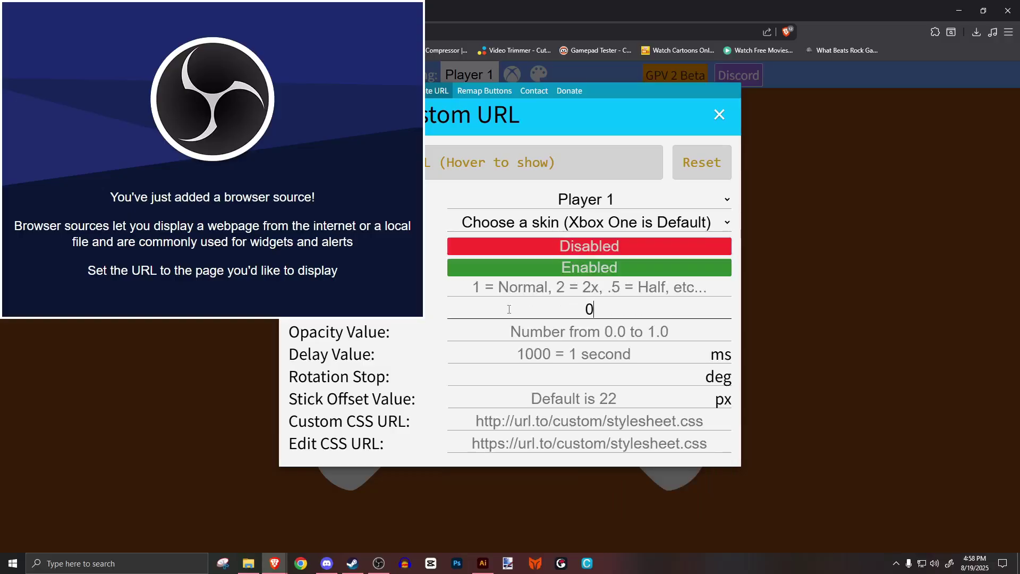
text(.0)
click(589, 287)
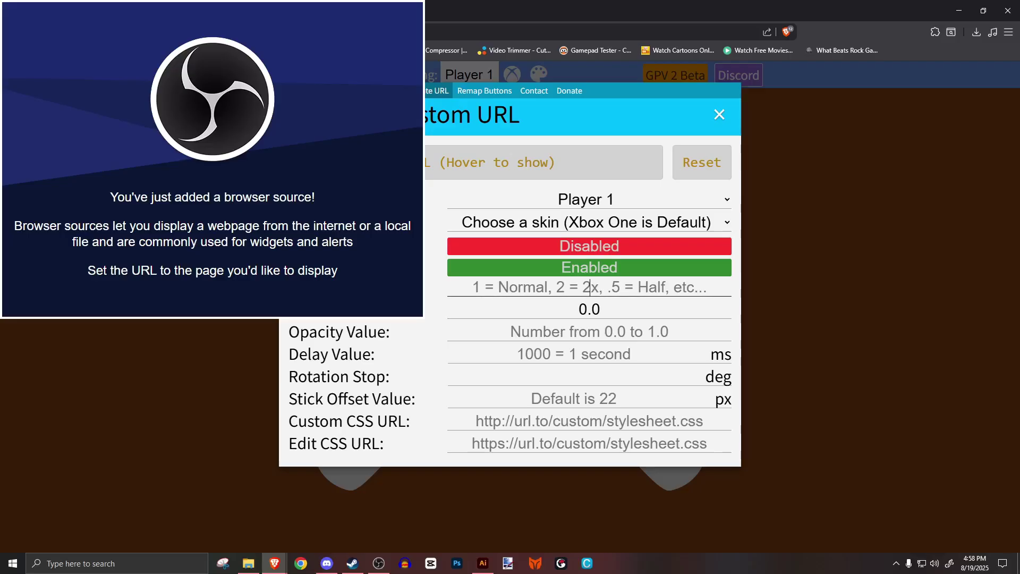
click(542, 162)
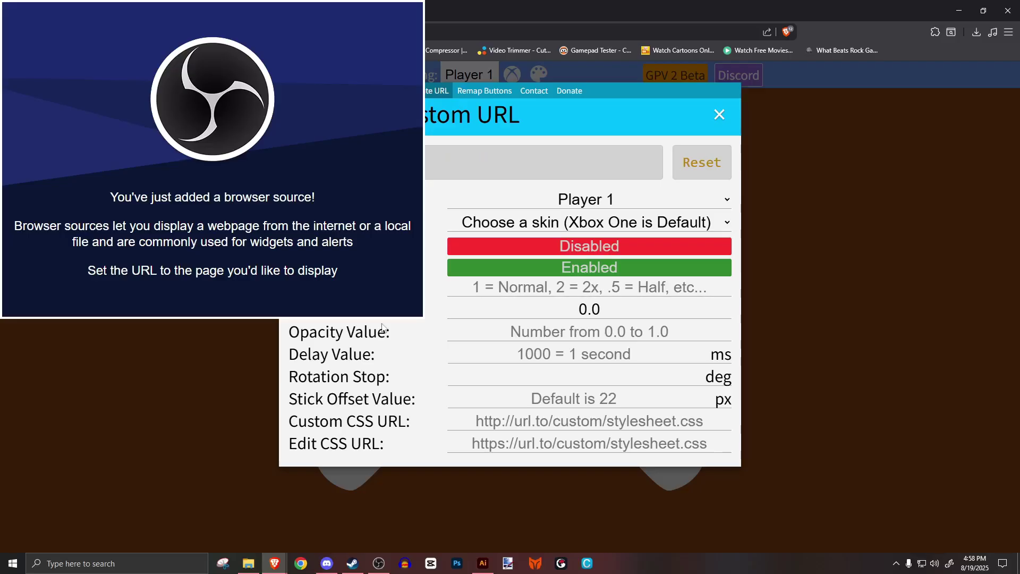
In OBS, replace the controller source's URL with the copied link and set its width and height to 1000.
click(379, 563)
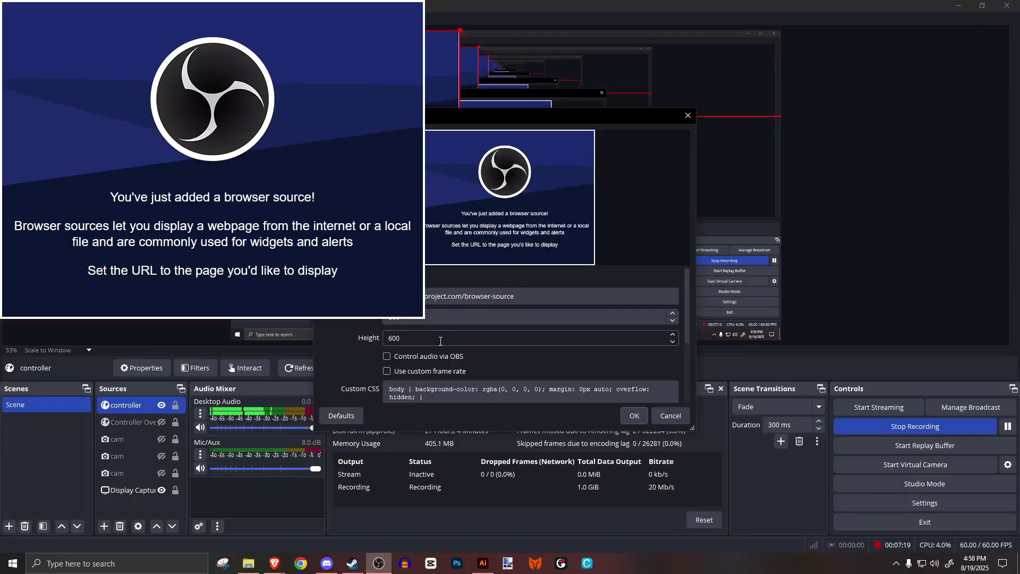
triple_click(465, 298)
key(ctrl+v)
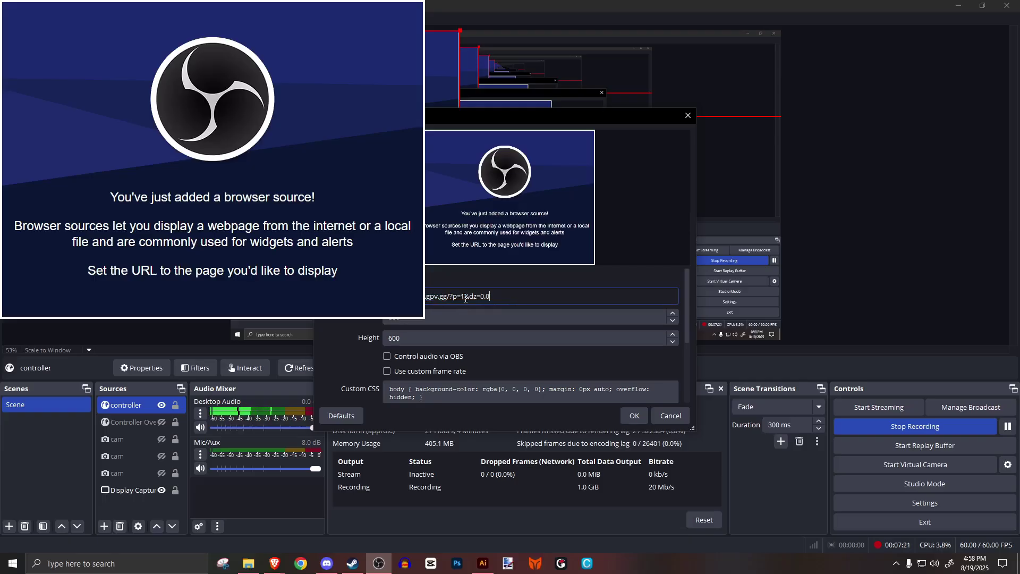
click(426, 318)
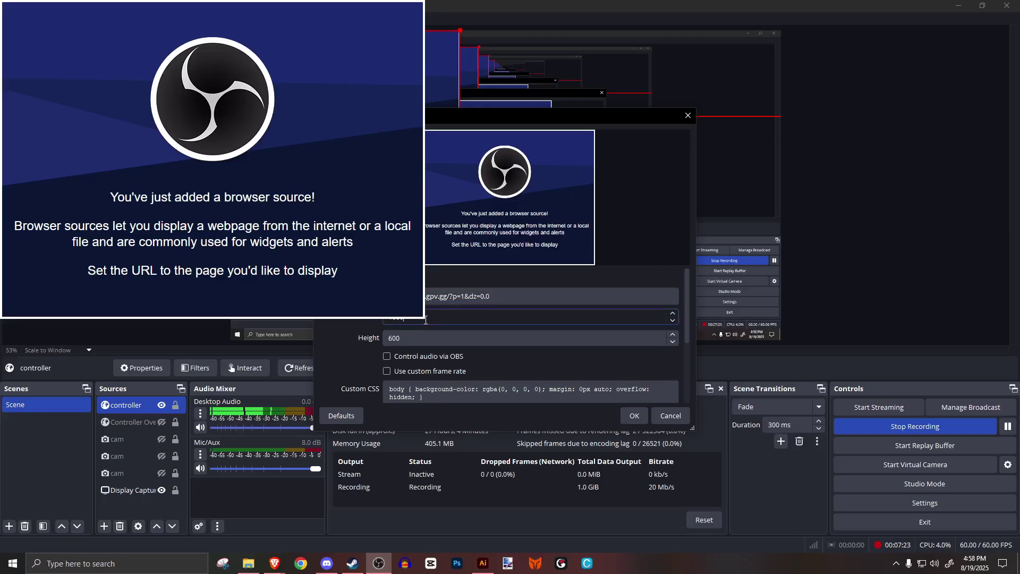
click(424, 339)
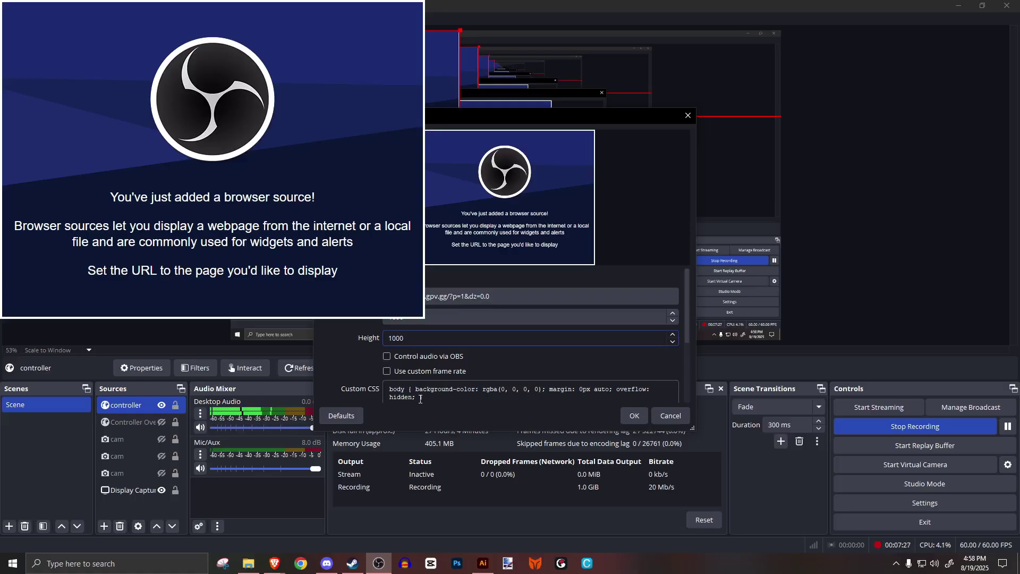
Return to Paste ofCode in Brave and copy the entire customised CSS.
click(274, 563)
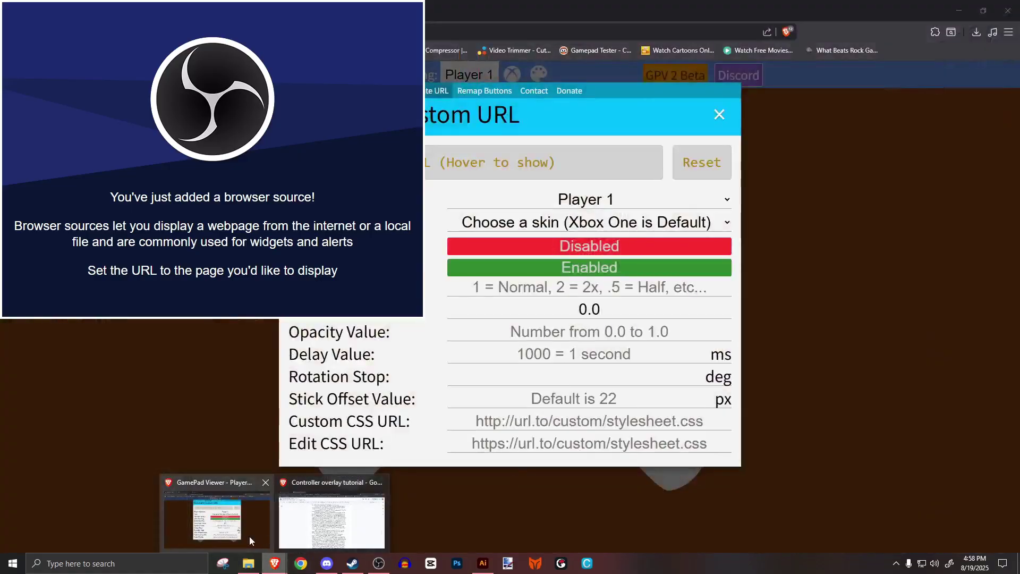
click(249, 540)
key(ctrl+Tab)
click(266, 228)
key(ctrl+a)
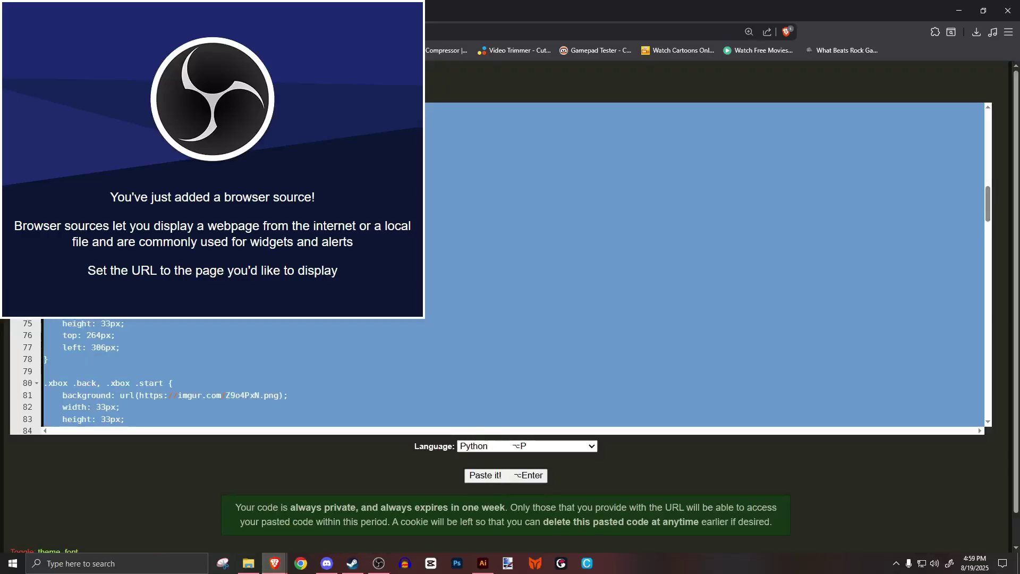
click(266, 228)
Replace the Custom CSS of the OBS controller source with the copied code and accept the source properties.
click(378, 563)
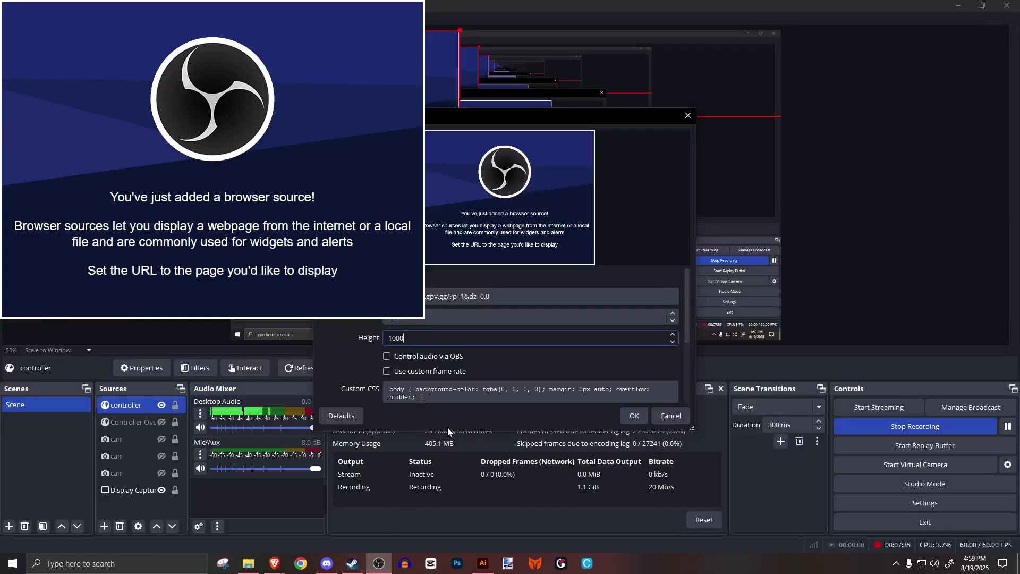
click(464, 396)
key(ctrl+a)
key(ctrl+v)
click(635, 415)
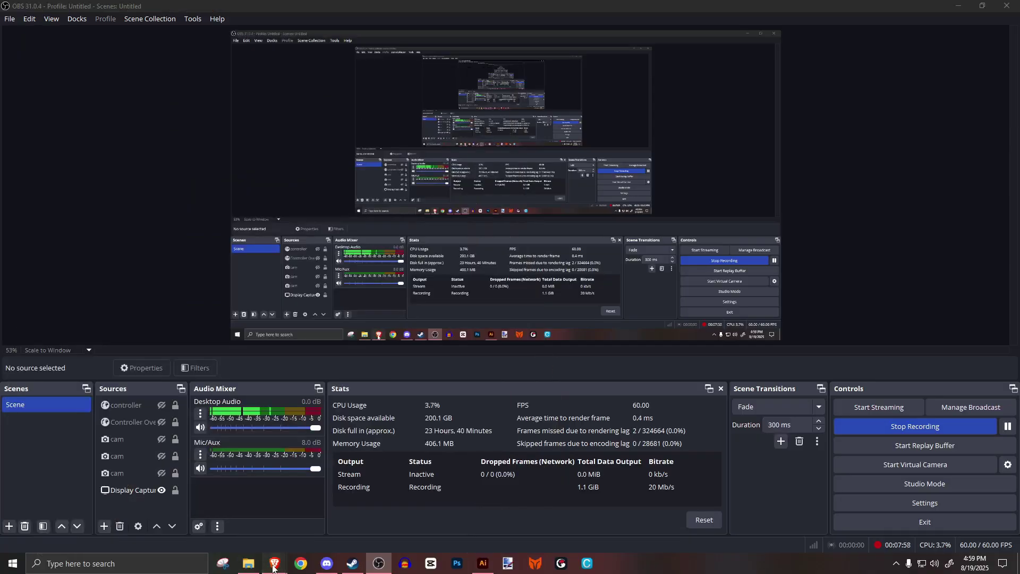
Examine the size of the .xbox .abxy rule, the .button rule and the .button.pressed vertical background offset in Paste ofCode.
click(240, 496)
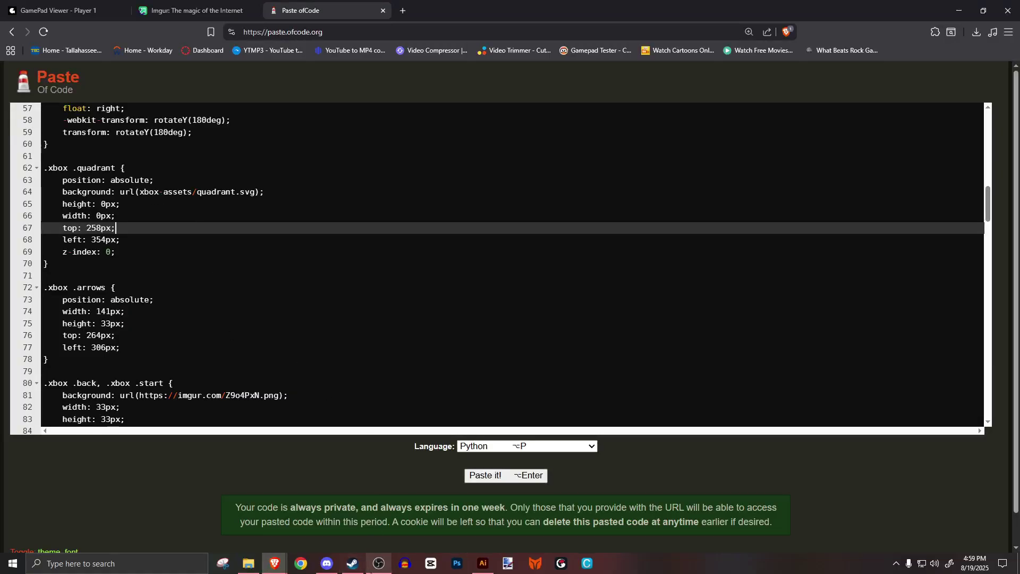
mouse_move(378, 563)
scroll(401, 372, down, 8)
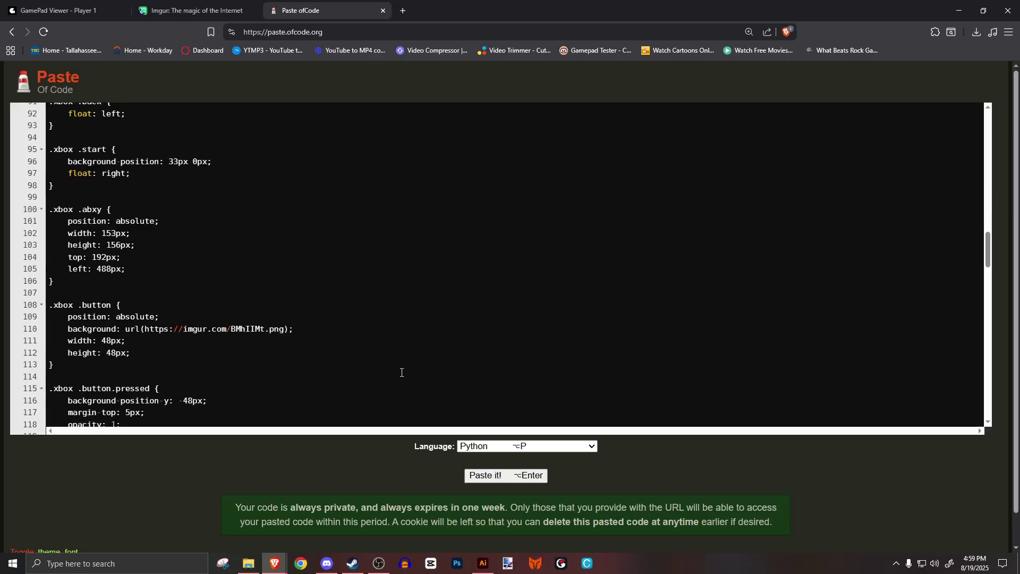
scroll(352, 364, down, 3)
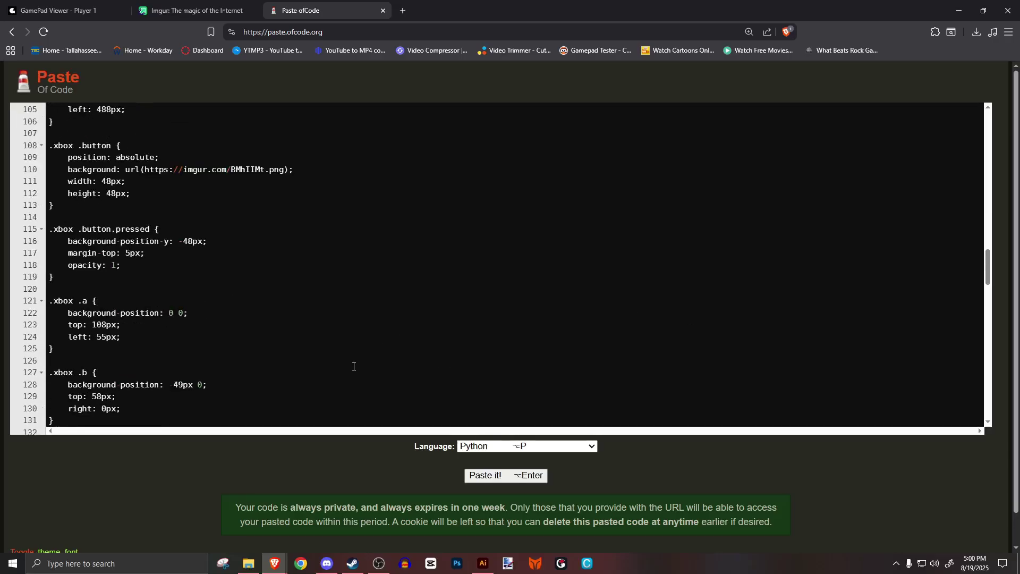
scroll(354, 366, up, 3)
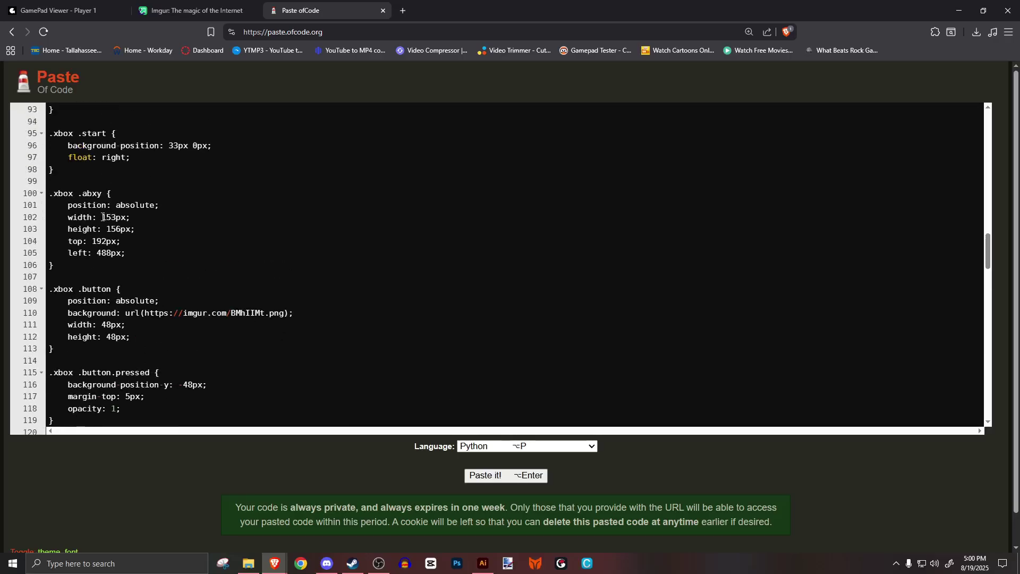
drag(103, 216, 189, 229)
click(189, 229)
scroll(202, 351, down, 1)
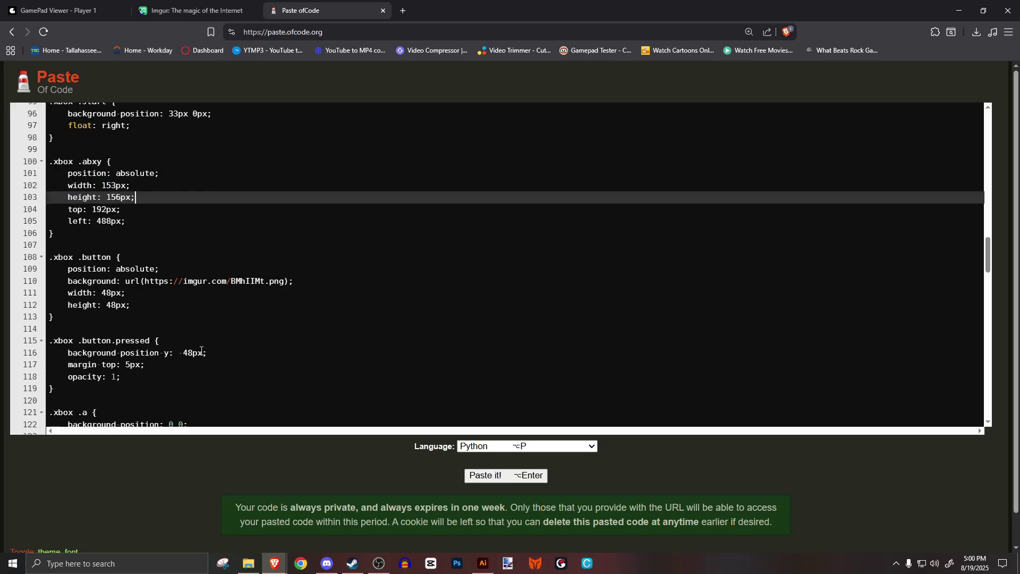
drag(208, 353, 50, 353)
click(344, 355)
scroll(344, 355, up, 4)
Examine the .xbox .triggers container rule and the width and height of the .xbox .trigger rule.
drag(989, 246, 991, 116)
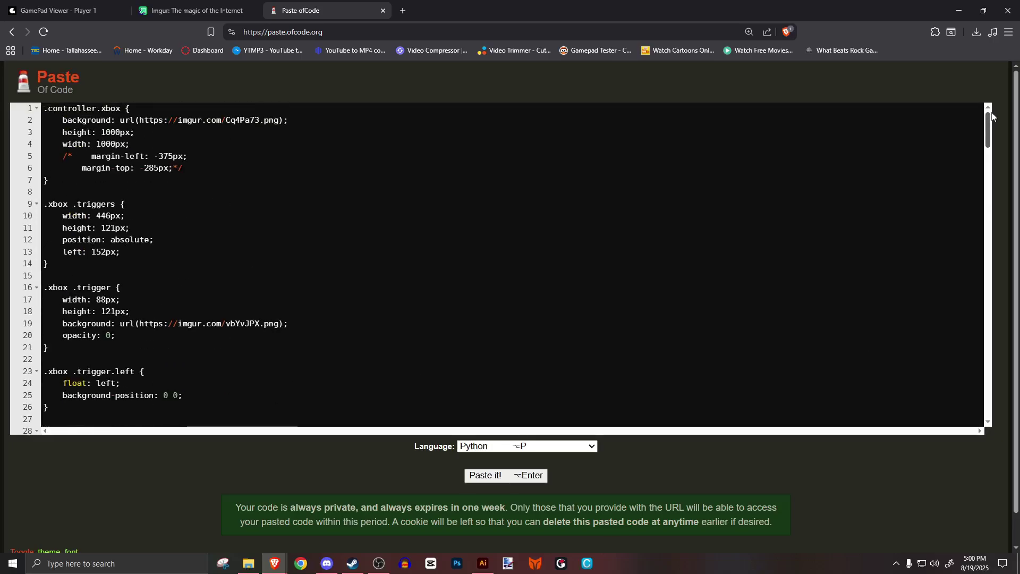
scroll(250, 189, down, 1)
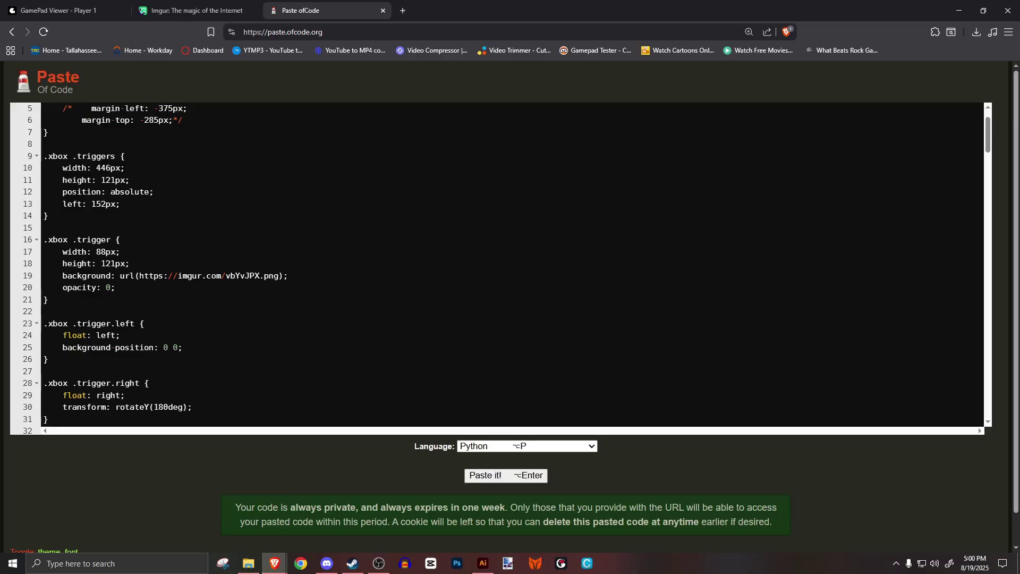
scroll(410, 263, up, 1)
drag(129, 204, 53, 204)
drag(126, 288, 44, 289)
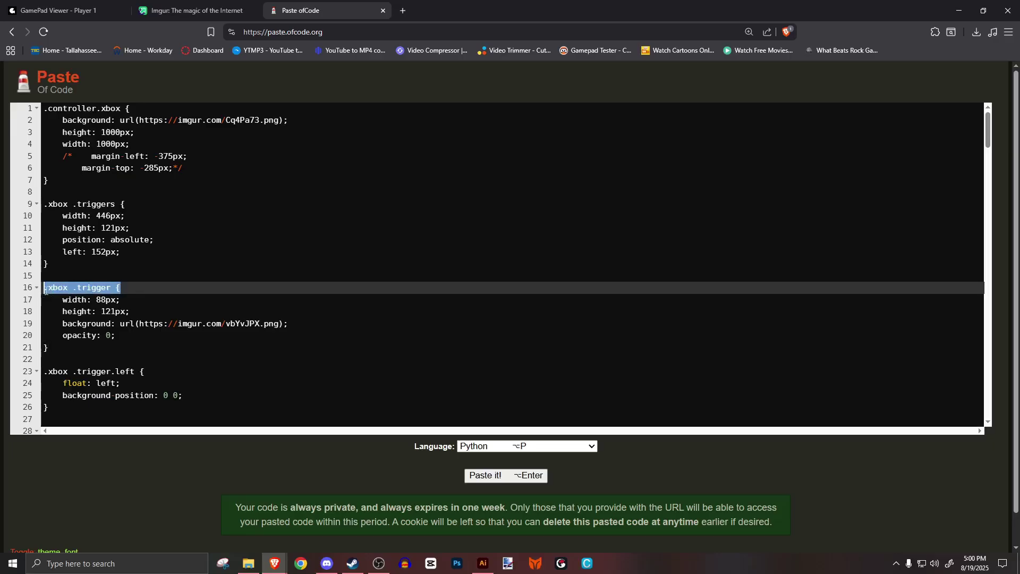
click(203, 289)
drag(139, 311, 48, 298)
click(156, 313)
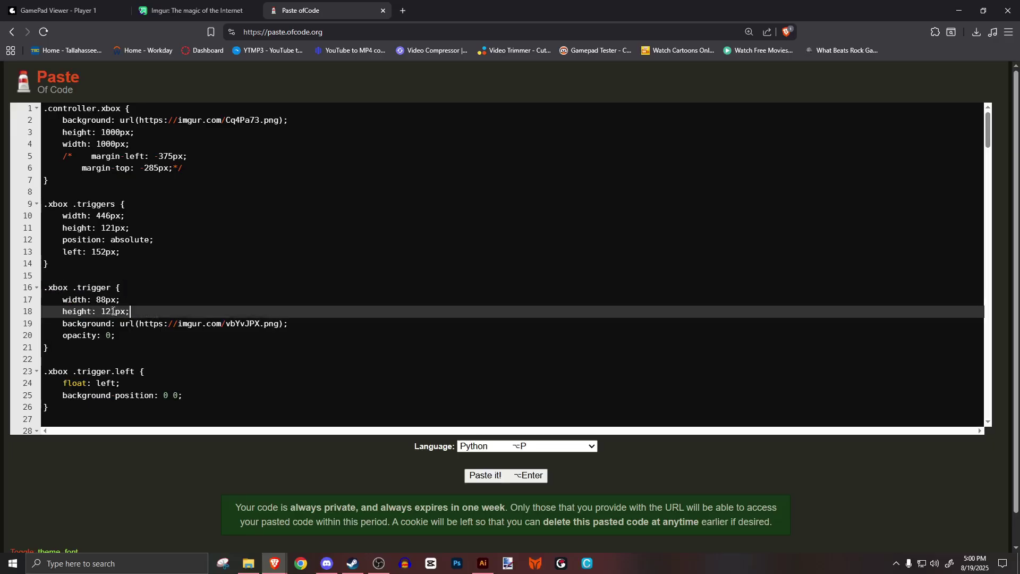
Check the trigger-01 image's pixel dimensions in the working folder and set the .xbox .trigger width to 130px and height to 131px.
click(248, 563)
click(247, 148)
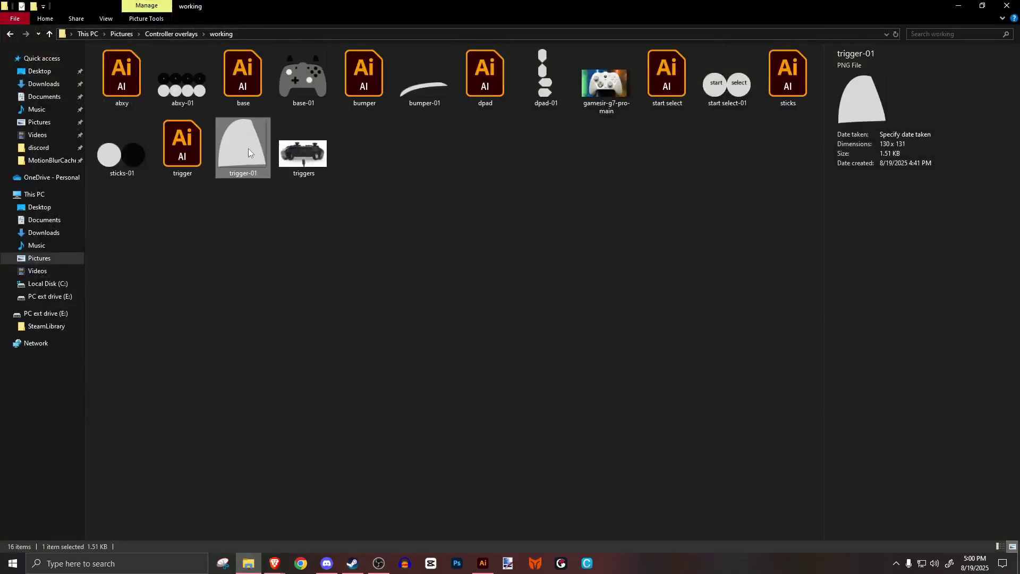
click(959, 6)
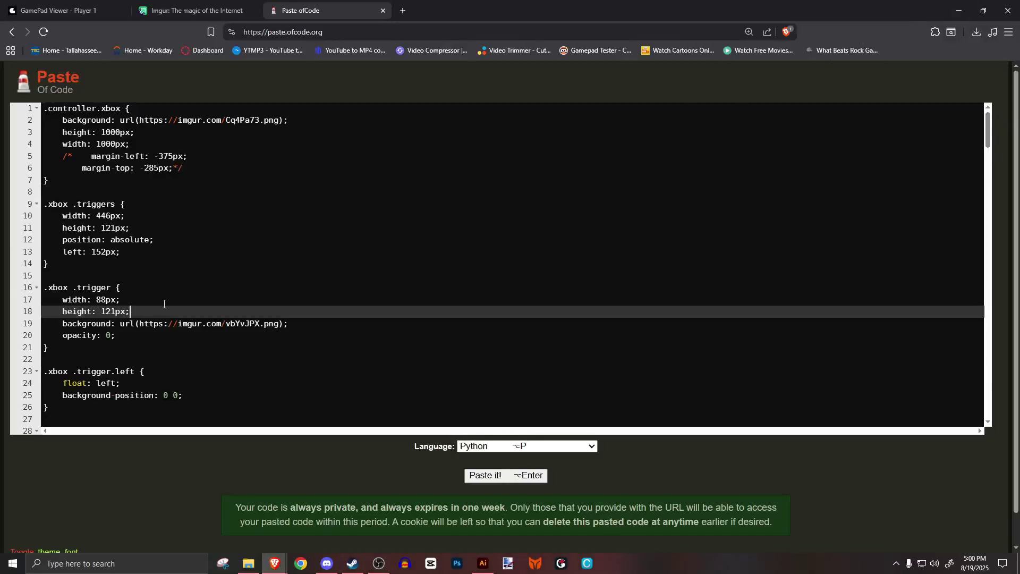
click(110, 301)
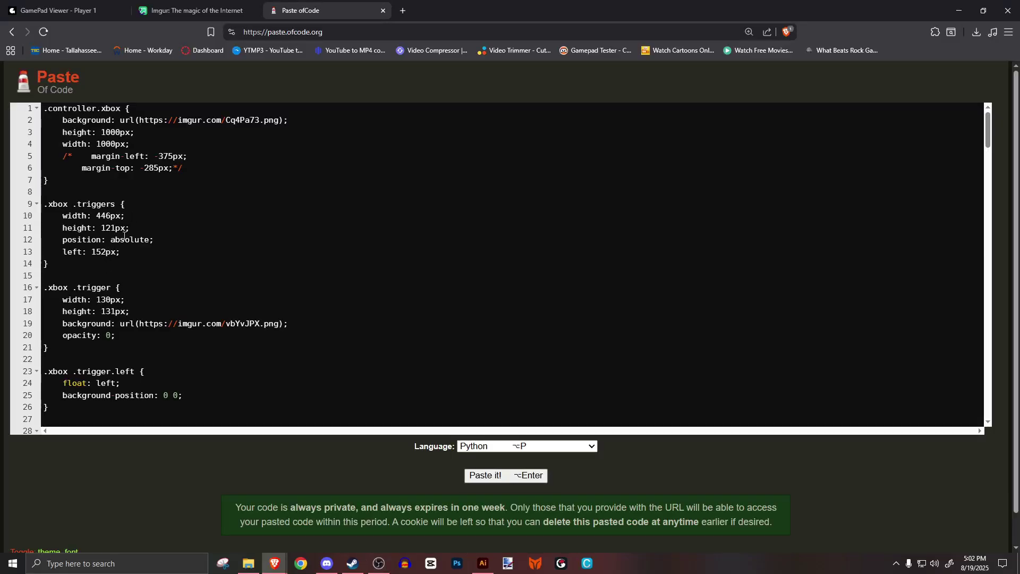
Examine the width and left offset of the .xbox .triggers rule.
drag(125, 216, 43, 216)
click(140, 252)
drag(140, 251, 41, 254)
click(138, 254)
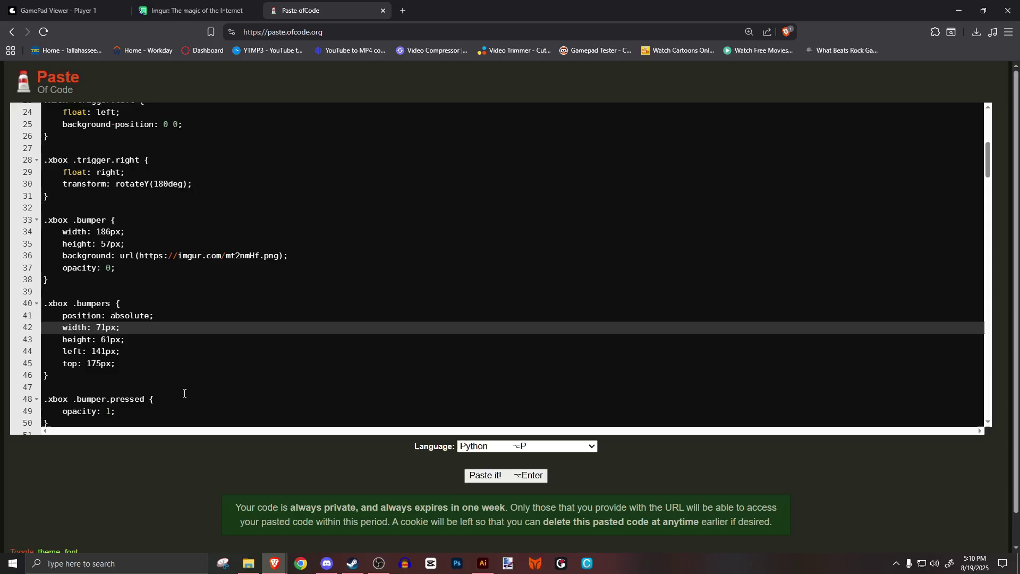
Set the width of the .xbox .bumpers rule to 718px and its top offset to 175px.
text(05)
click(101, 365)
key(BackSpace)
key(BackSpace)
text(20)
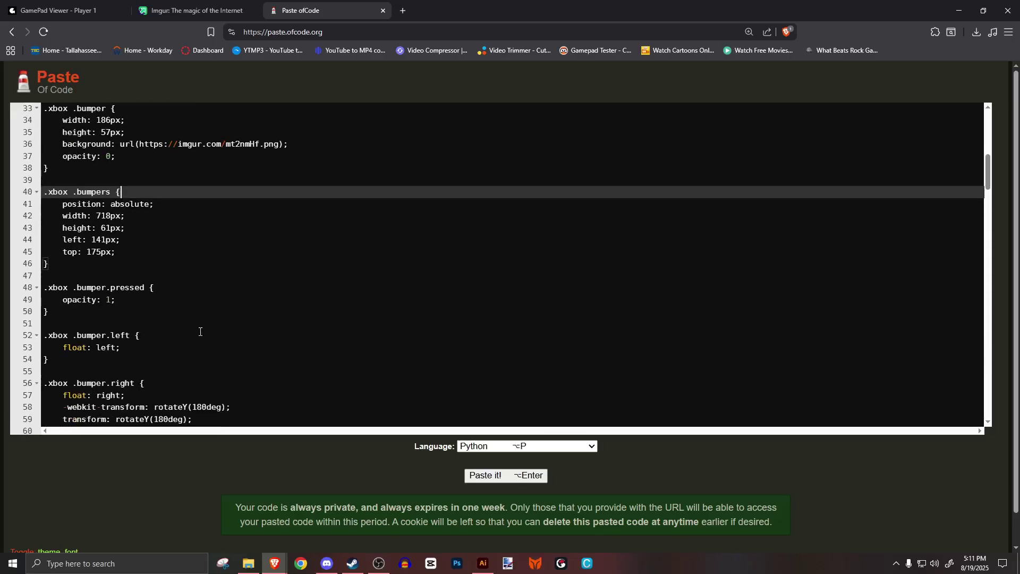
Set both the width and the height of the .xbox .back, .xbox .start rule to 46px.
scroll(200, 331, down, 2)
scroll(200, 332, down, 7)
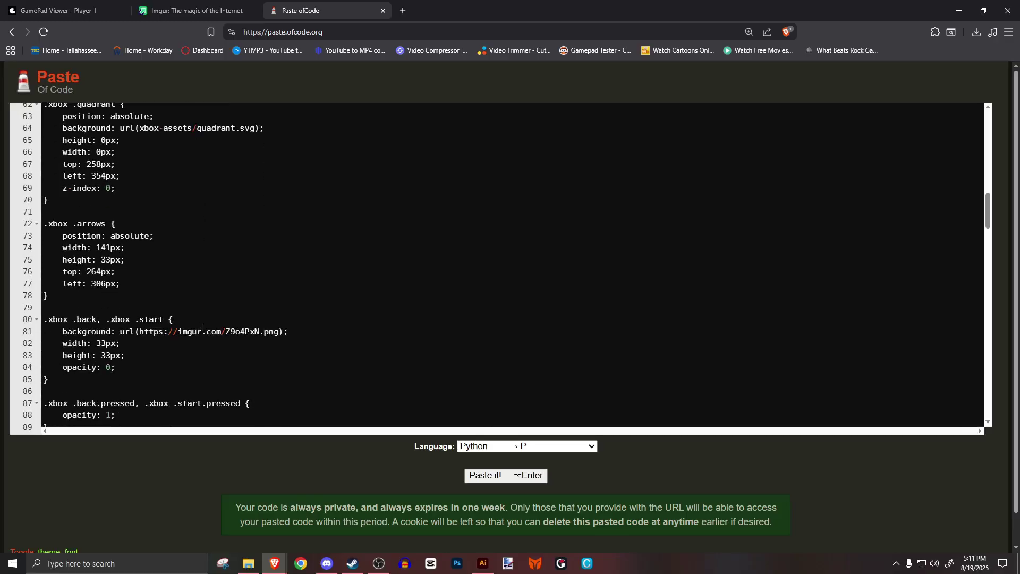
scroll(202, 326, down, 2)
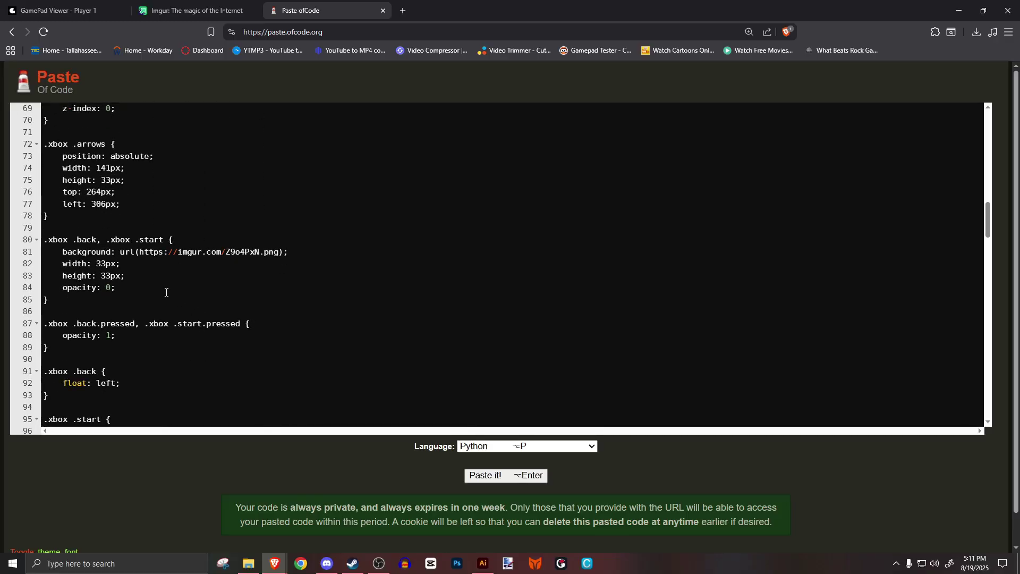
click(112, 270)
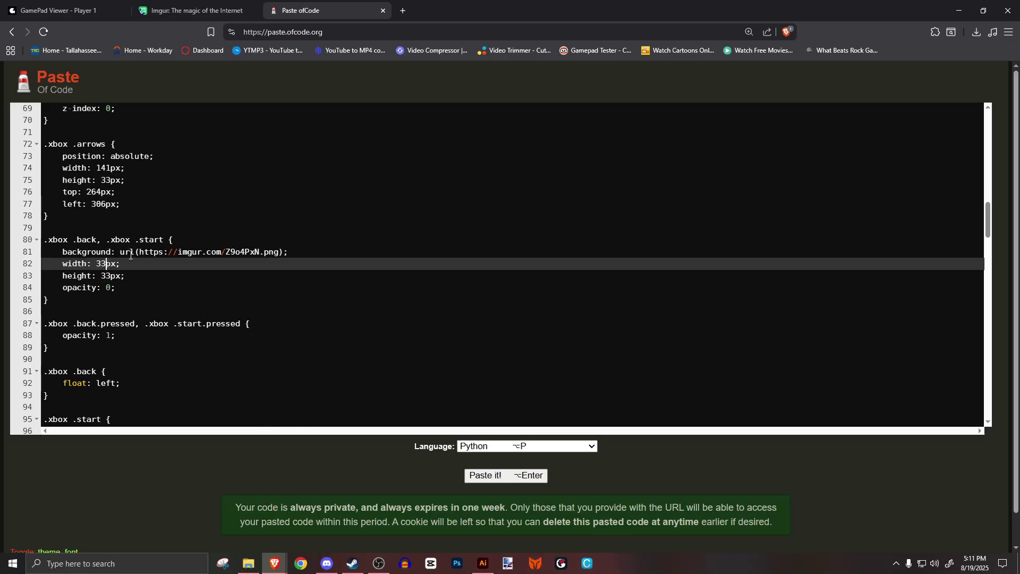
key(BackSpace)
key(BackSpace)
text(46)
click(110, 275)
key(BackSpace)
key(BackSpace)
text(46)
click(147, 300)
Set the horizontal background position of the .xbox .start rule to 46px and select the whole code.
scroll(168, 375, down, 2)
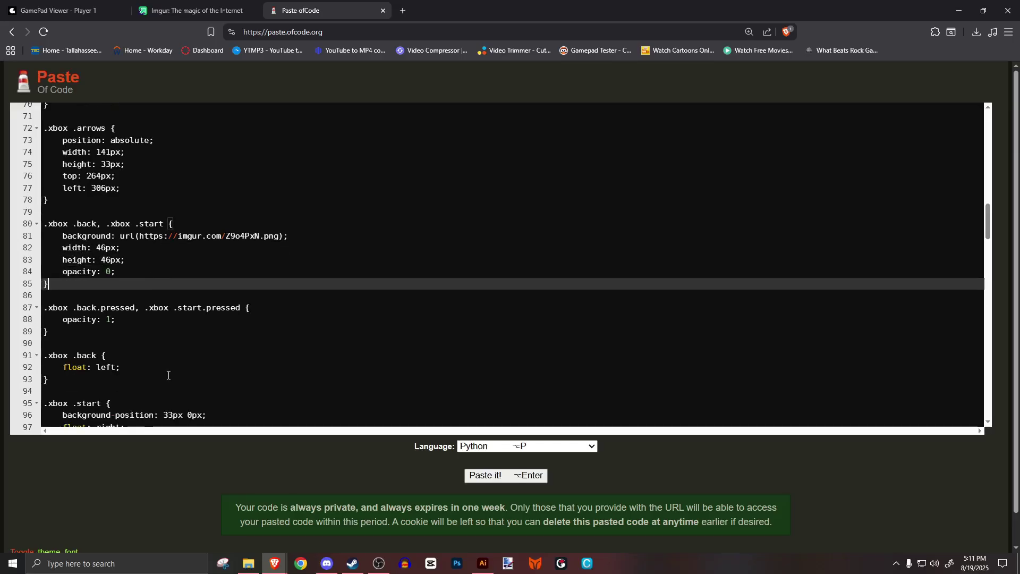
click(175, 383)
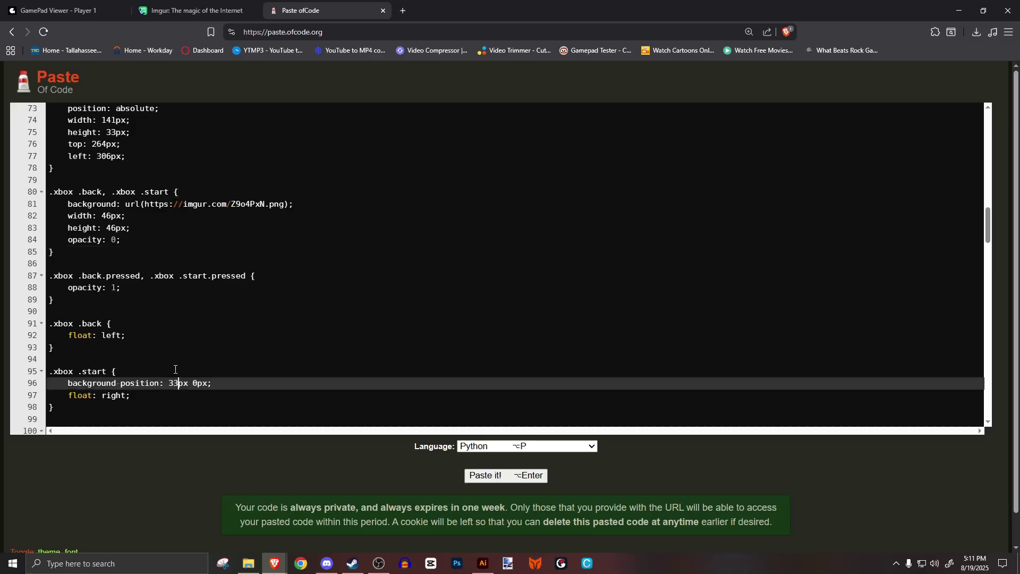
key(BackSpace)
key(BackSpace)
text(46)
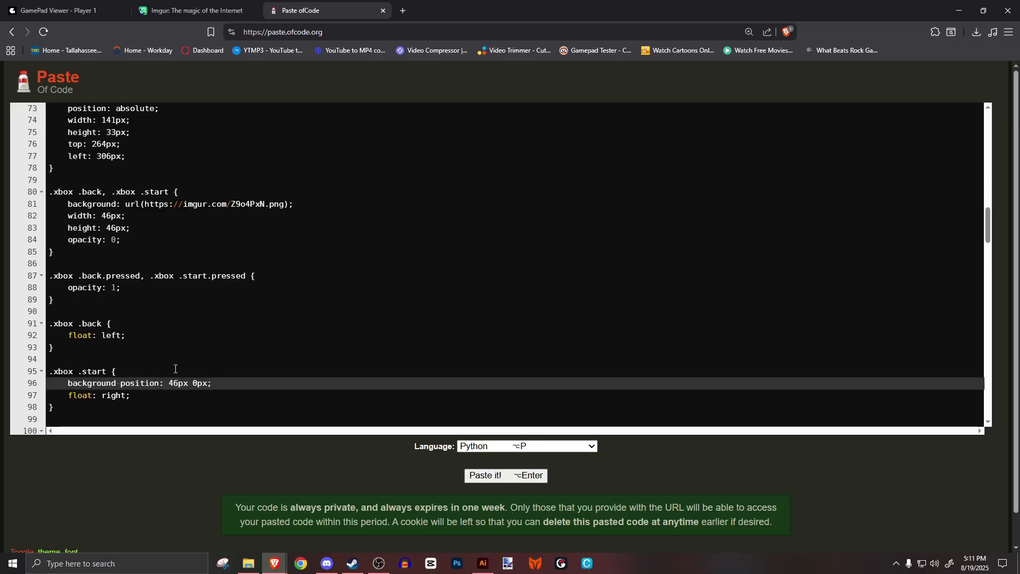
click(208, 365)
key(ctrl+a)
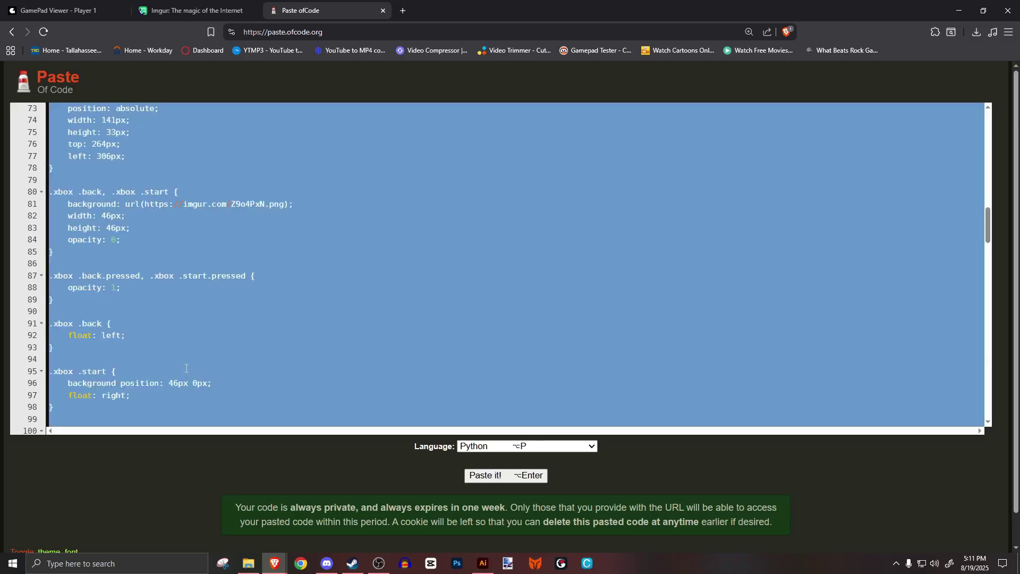
click(187, 369)
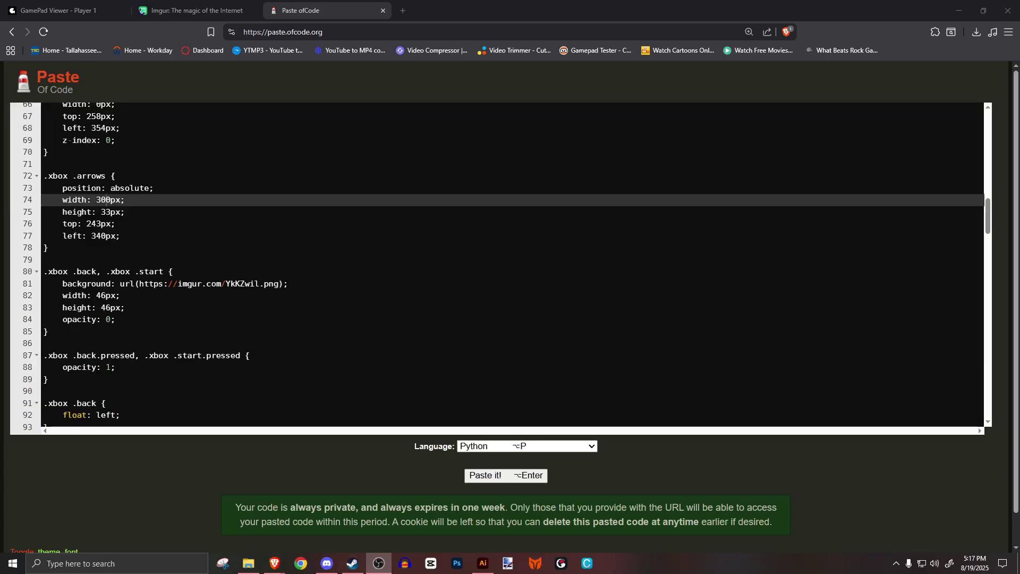
Set both the height and the width of the .xbox .button rule to 72px.
click(106, 199)
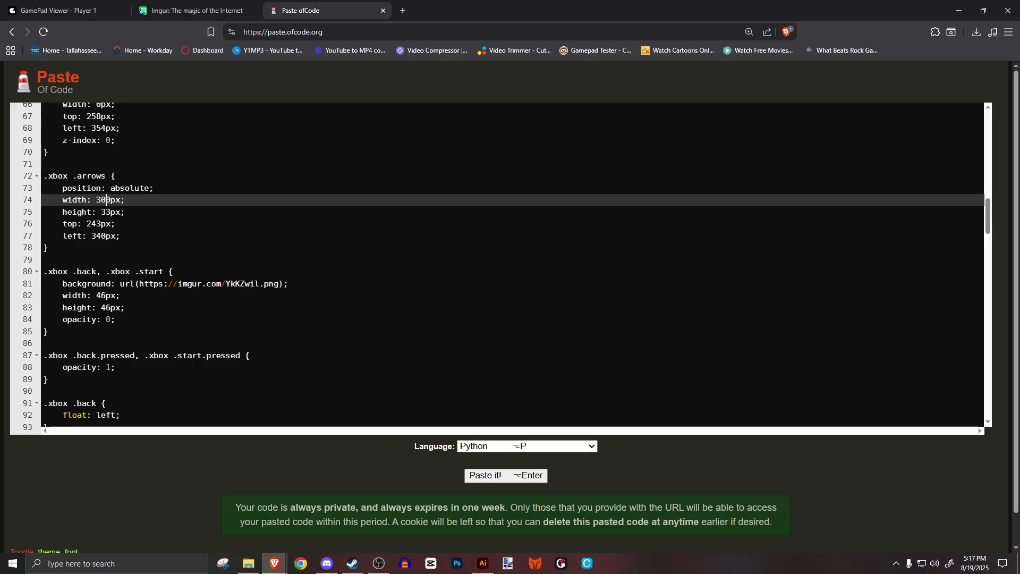
scroll(287, 296, down, 6)
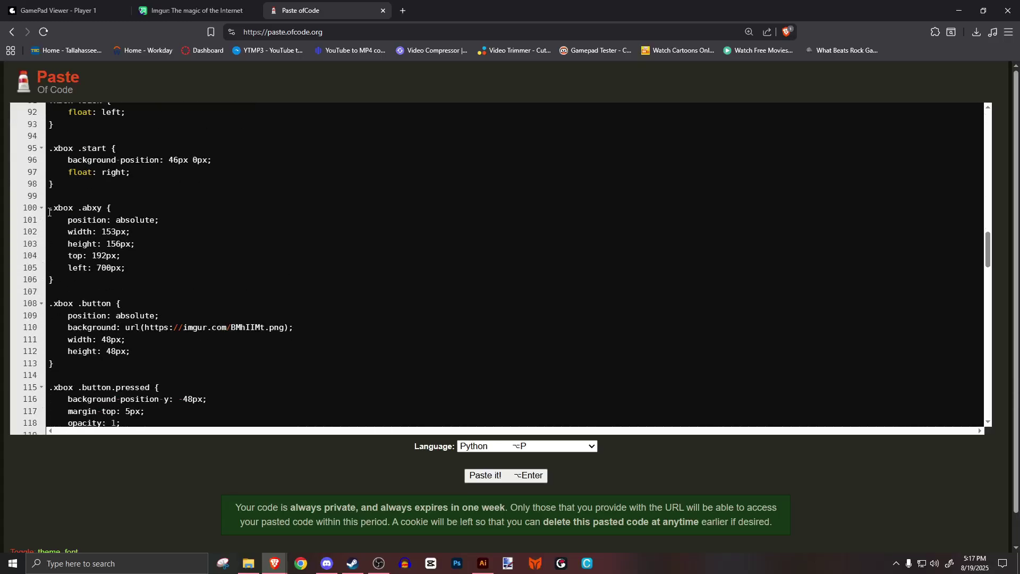
drag(49, 207, 217, 350)
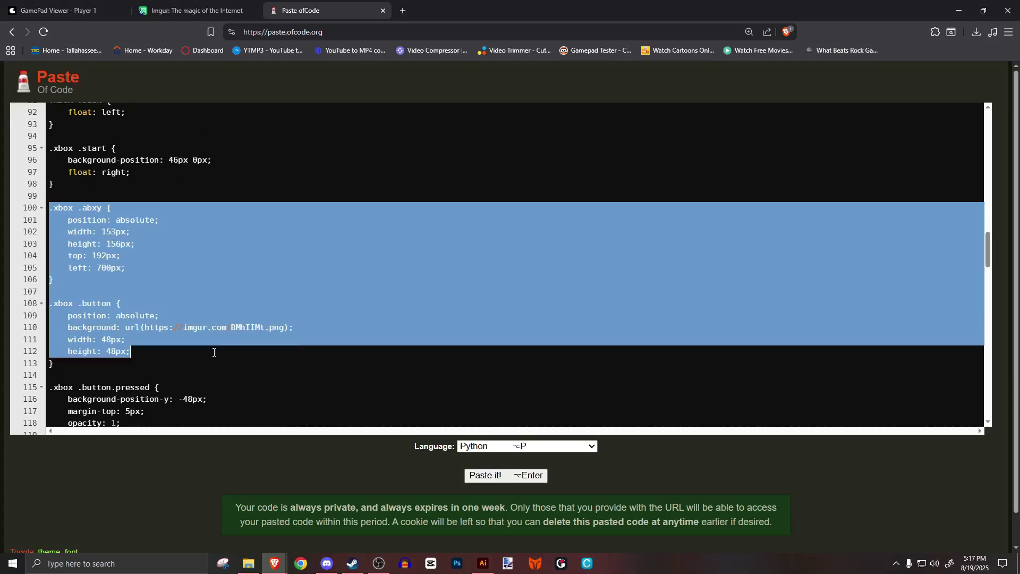
click(214, 353)
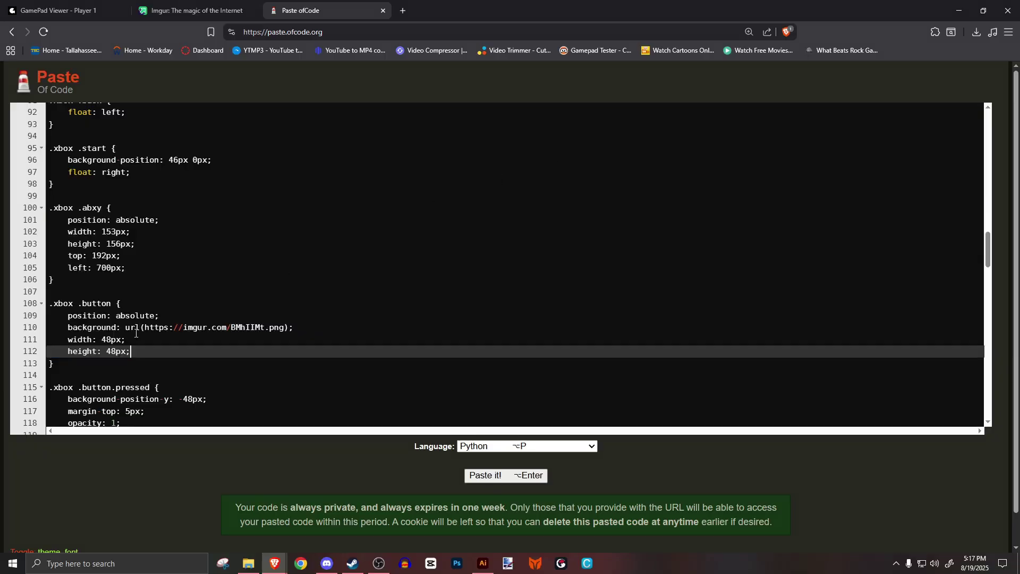
click(115, 352)
key(BackSpace)
key(Delete)
text(72)
key(Up)
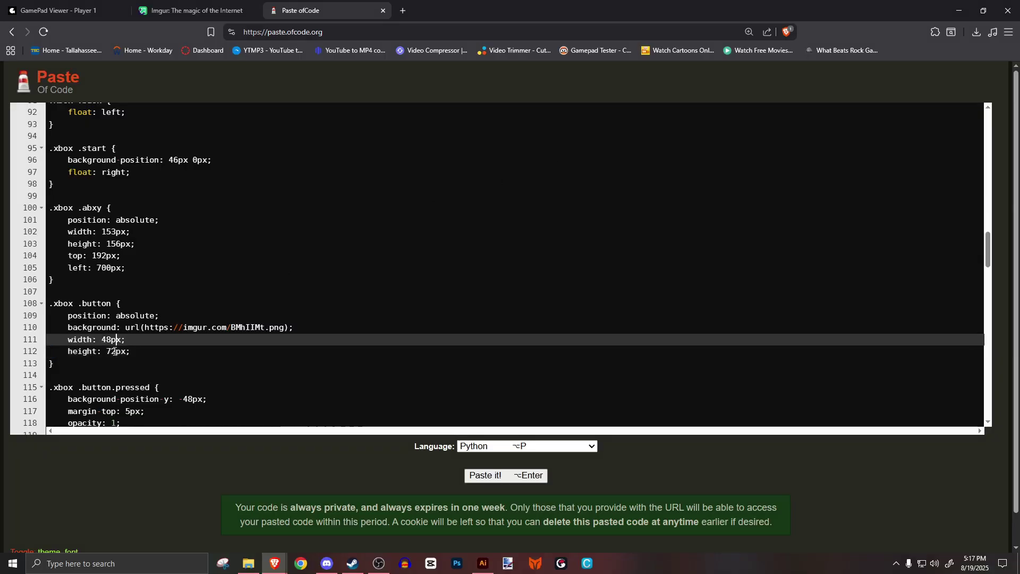
key(BackSpace)
key(BackSpace)
text(72)
Set the vertical background position of the .xbox .button.pressed rule to -72px.
scroll(116, 350, down, 1)
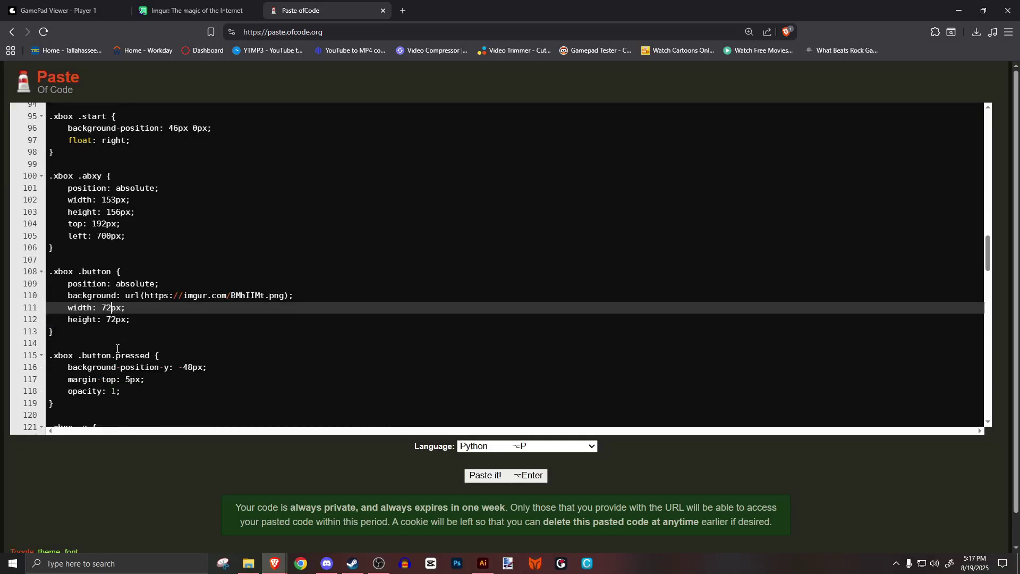
scroll(117, 349, down, 1)
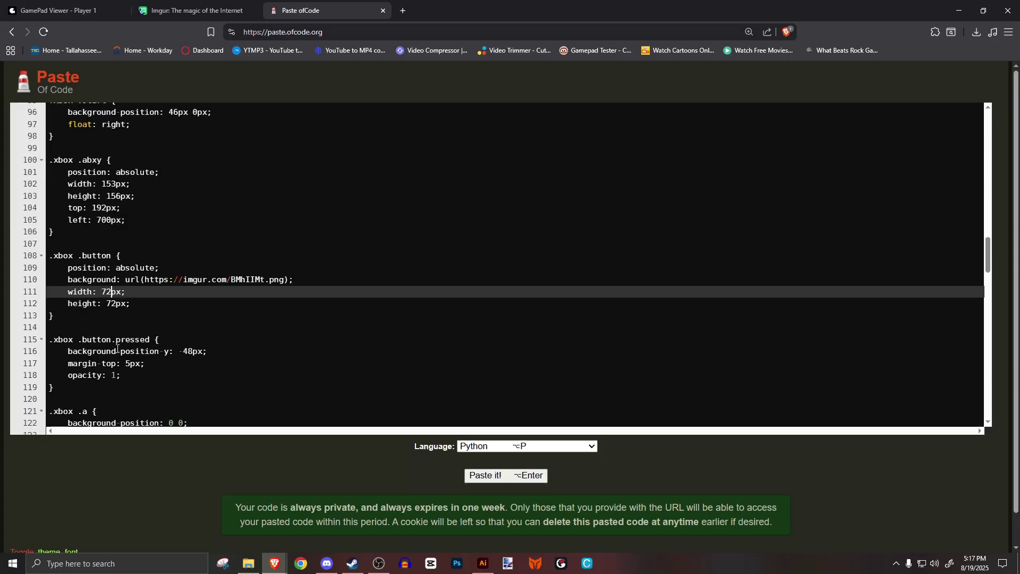
click(193, 350)
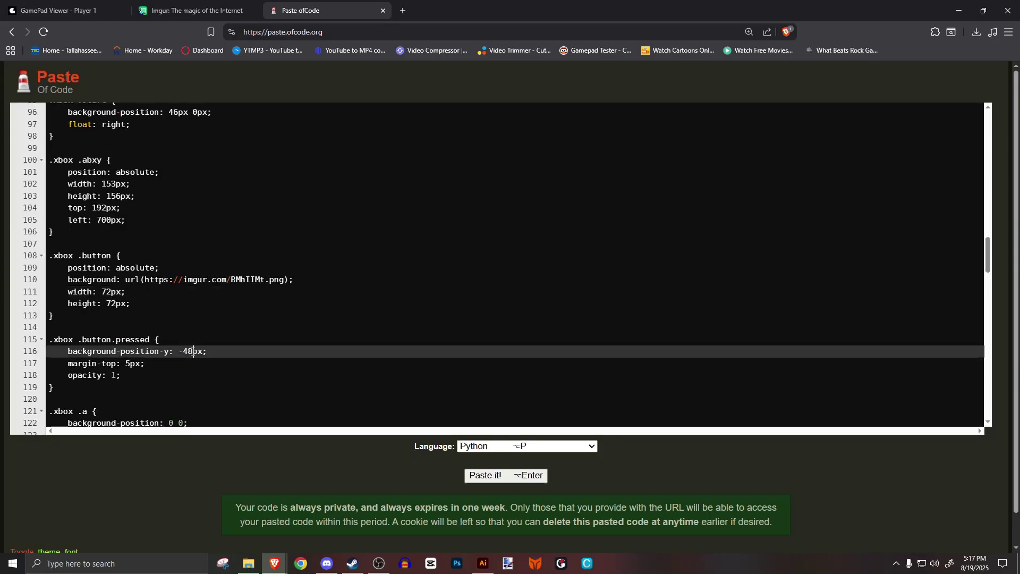
key(BackSpace)
key(BackSpace)
text(72)
Set the top margin of the .xbox .button.pressed rule to 0.
scroll(192, 352, down, 1)
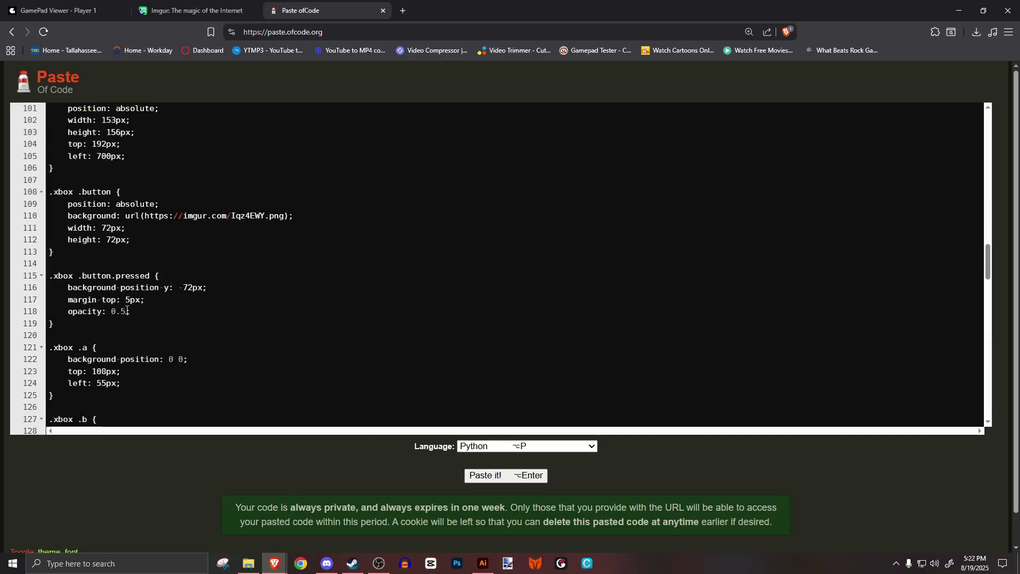
click(131, 300)
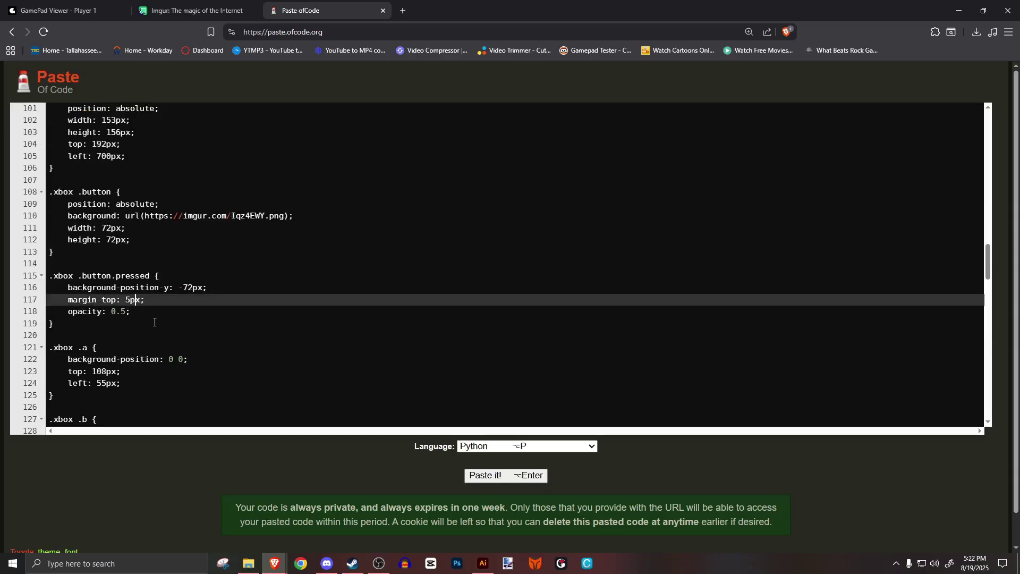
key(Delete)
key(Delete)
key(BackSpace)
text(0)
click(155, 322)
Examine the position offsets of the .xbox .abxy rule and of the individual .a, .b, .x and .y button rules.
scroll(319, 314, down, 5)
scroll(320, 314, up, 2)
scroll(320, 314, up, 5)
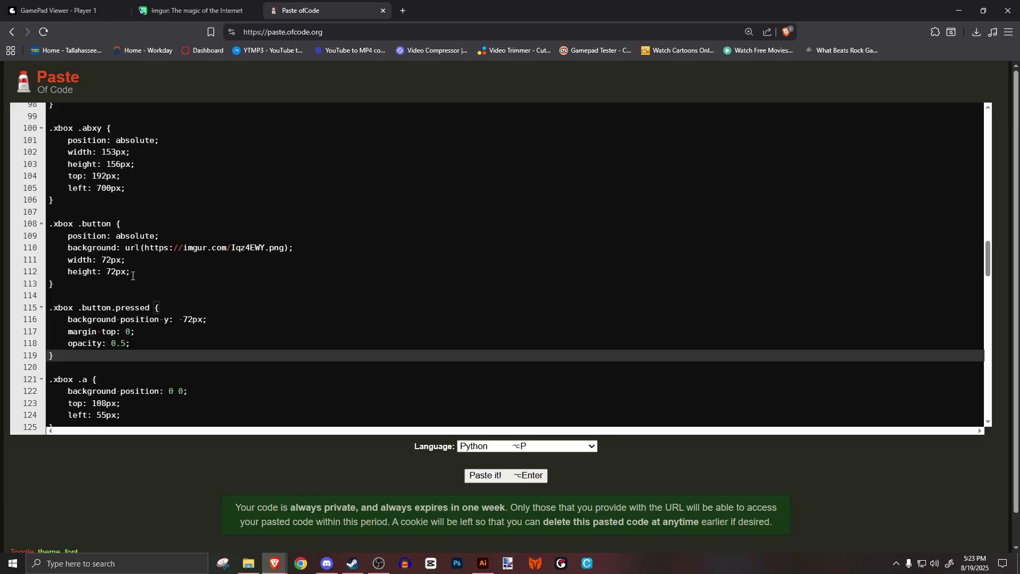
scroll(131, 260, up, 2)
scroll(122, 232, down, 12)
click(137, 247)
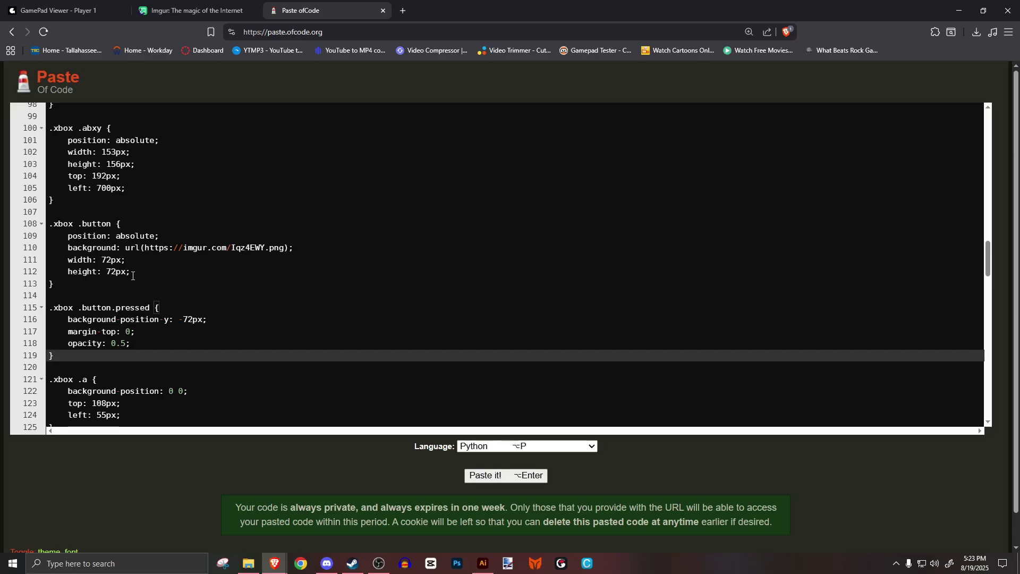
scroll(133, 276, up, 2)
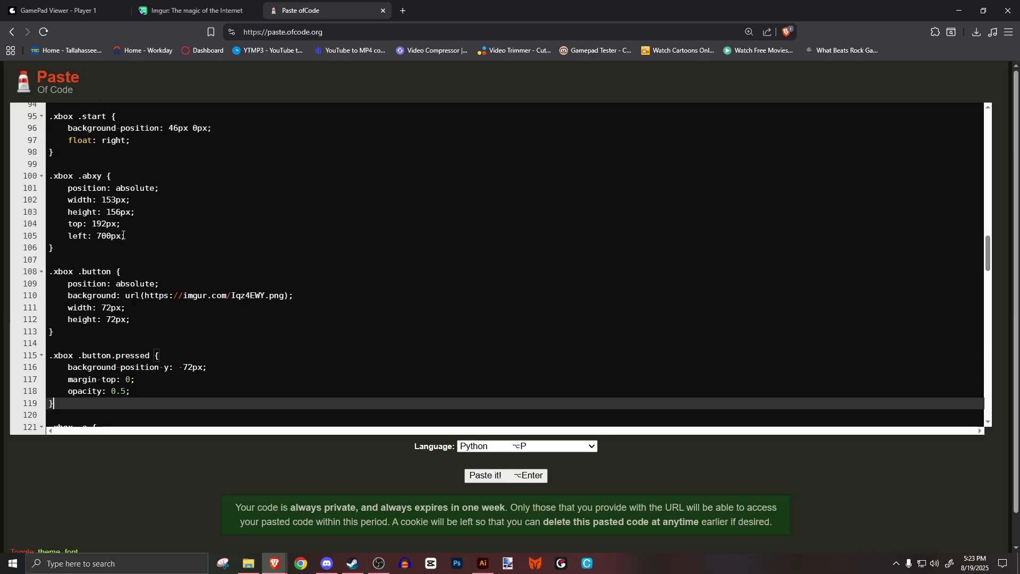
drag(133, 236, 50, 223)
scroll(51, 223, down, 6)
drag(122, 176, 49, 163)
drag(132, 247, 48, 235)
drag(122, 319, 49, 308)
drag(114, 391, 49, 379)
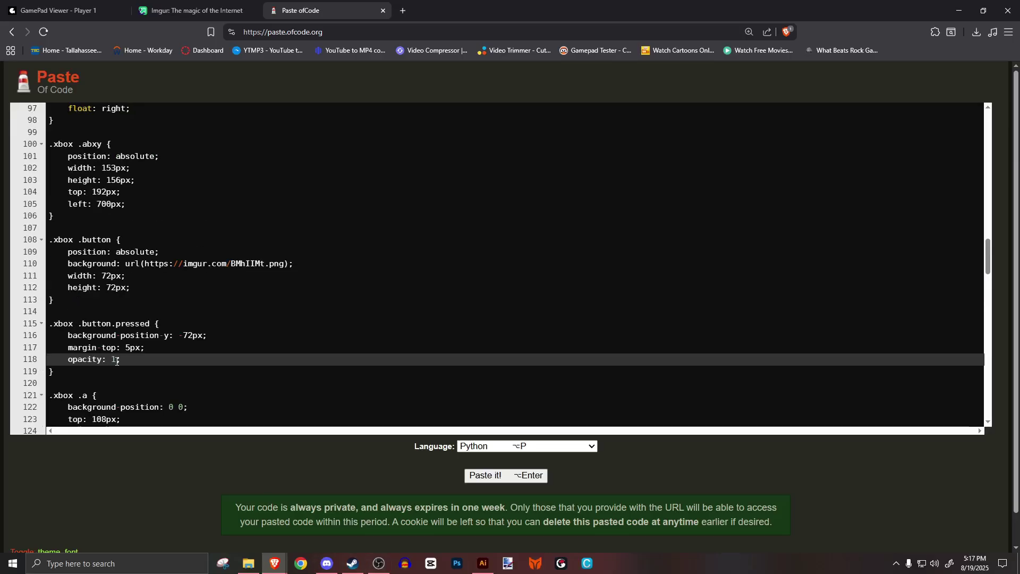
Set the opacity of the .xbox .button.pressed rule to 0.5 and open the .xbox .b rule's horizontal background position for editing.
key(BackSpace)
text(0.5)
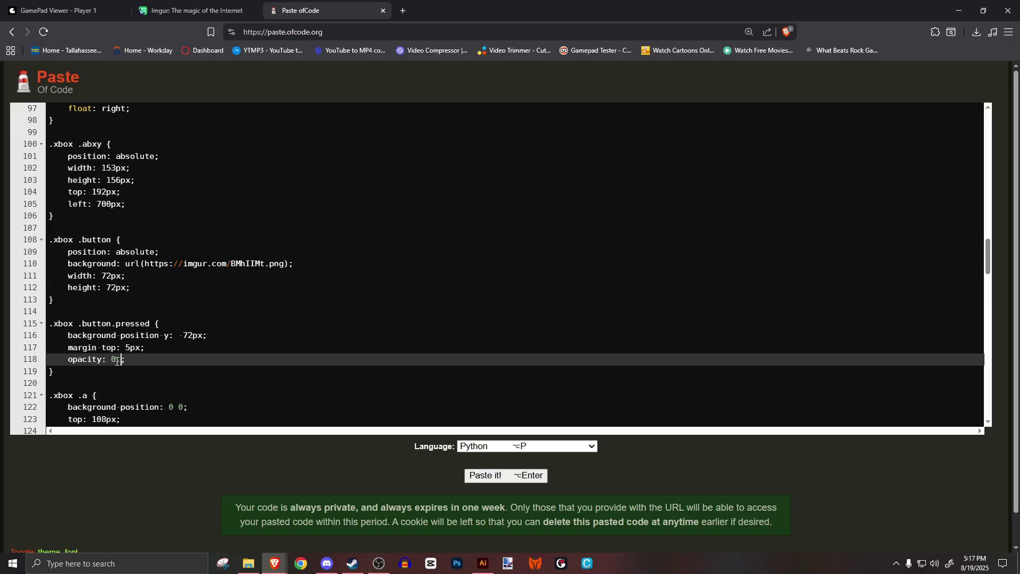
scroll(210, 352, down, 1)
scroll(210, 352, down, 1)
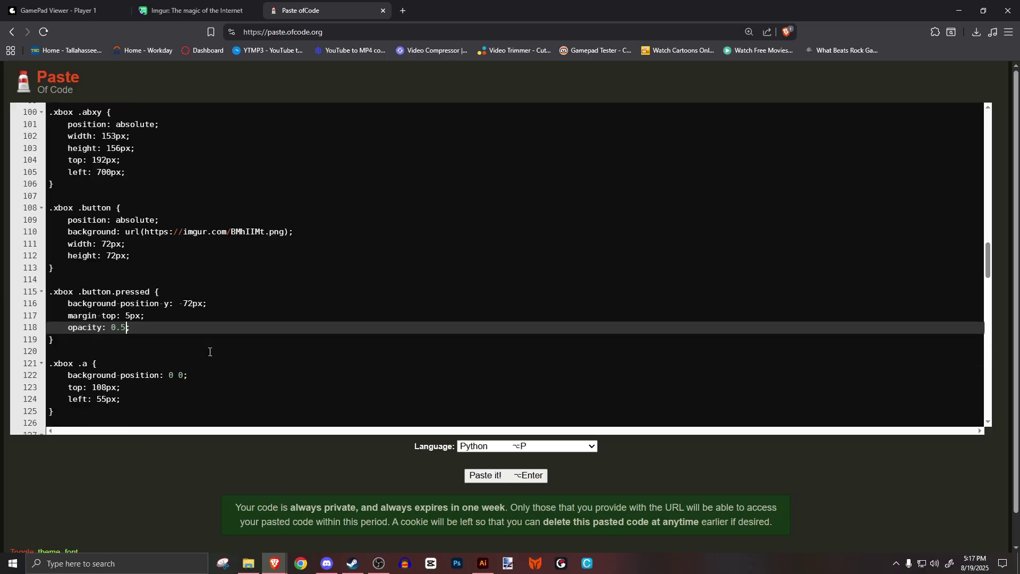
scroll(210, 352, down, 2)
scroll(210, 352, down, 2)
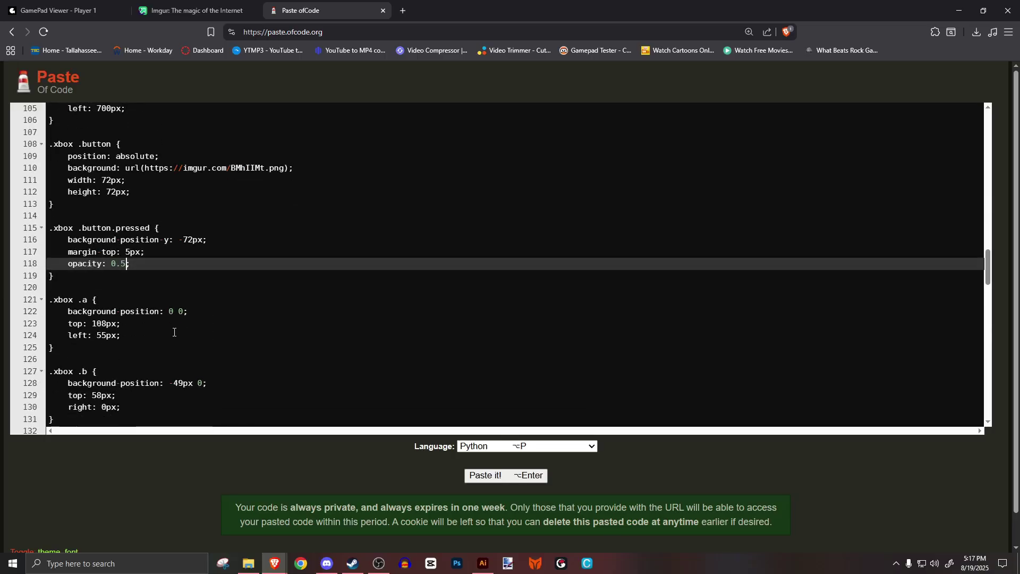
click(184, 383)
scroll(207, 354, down, 2)
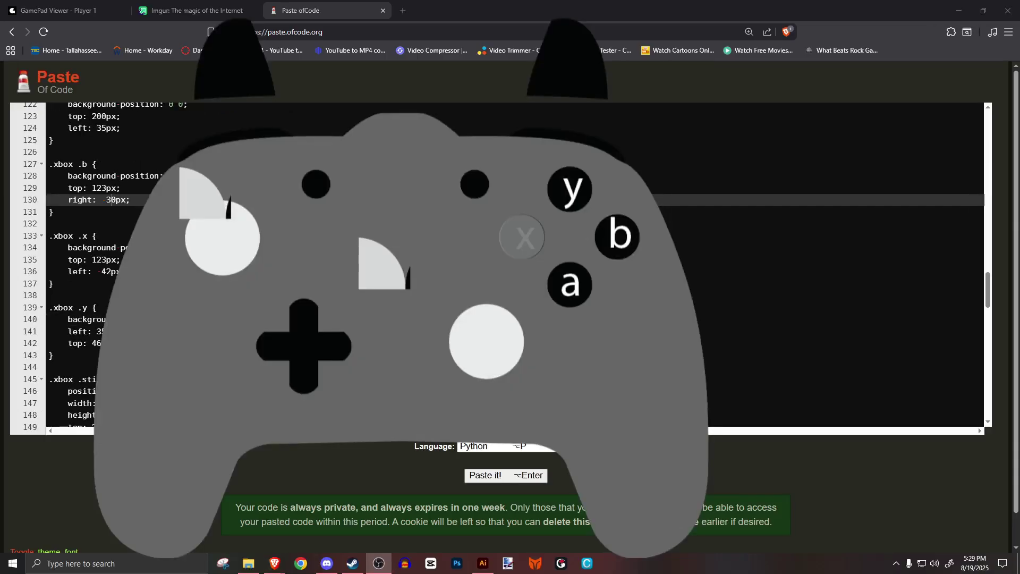
Examine the .xbox .sticks container rule and the background position and size of the .xbox .stick rule.
click(266, 235)
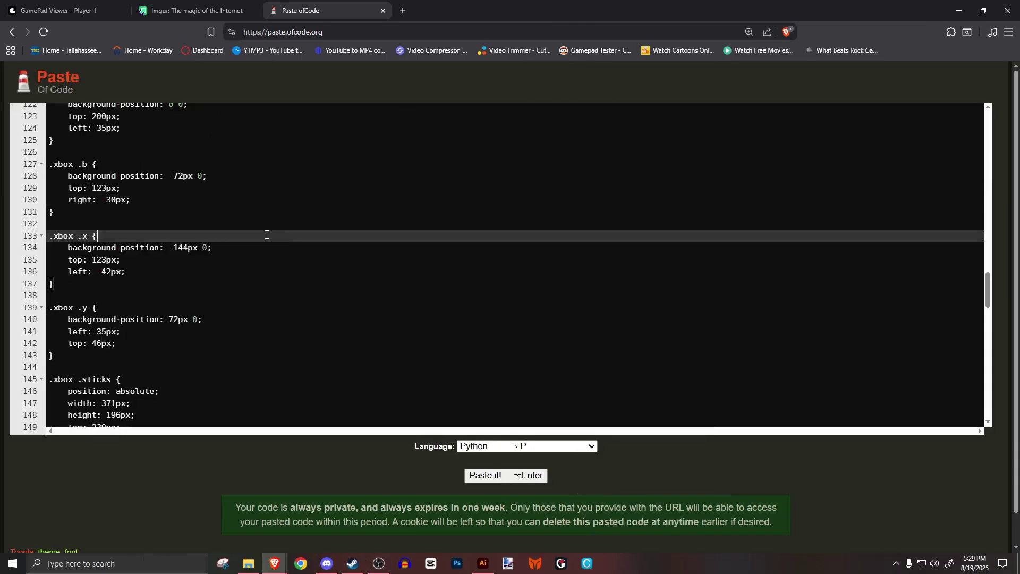
scroll(266, 234, down, 4)
scroll(265, 234, down, 1)
drag(126, 343, 48, 187)
click(212, 321)
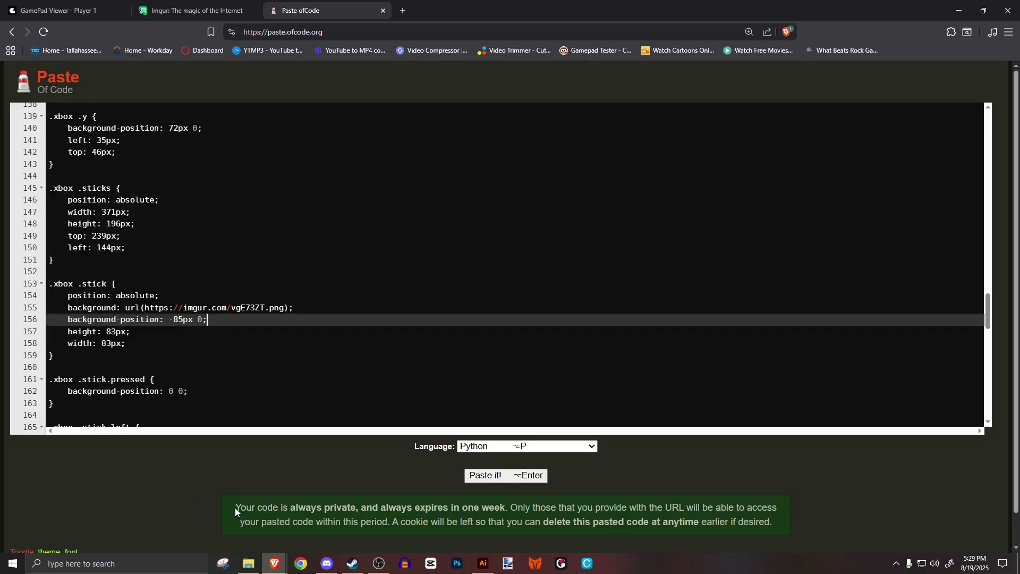
Check the sticks-01 image's pixel dimensions in the working folder, then return to the code in the browser.
click(248, 564)
click(343, 339)
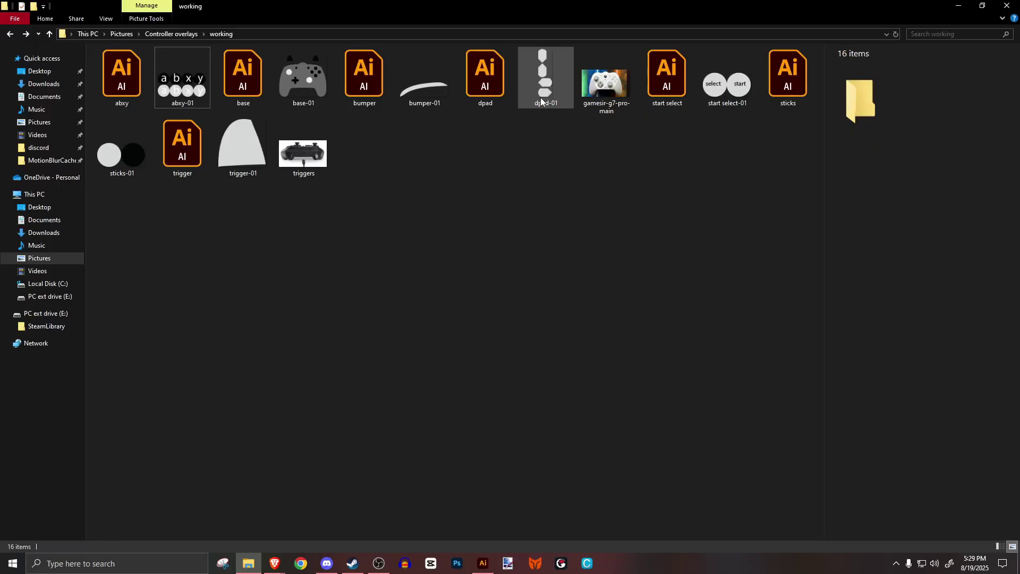
click(126, 158)
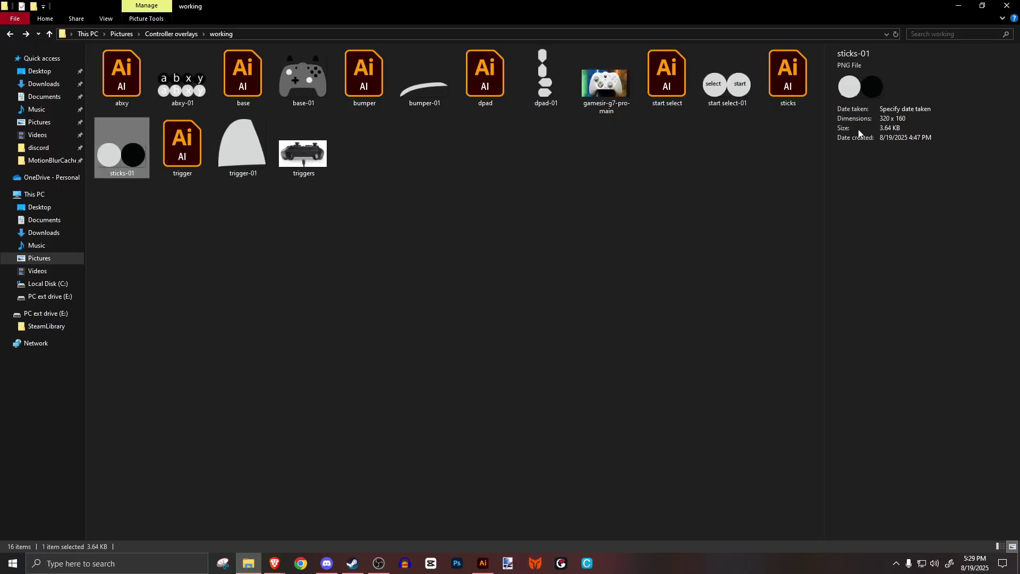
click(959, 6)
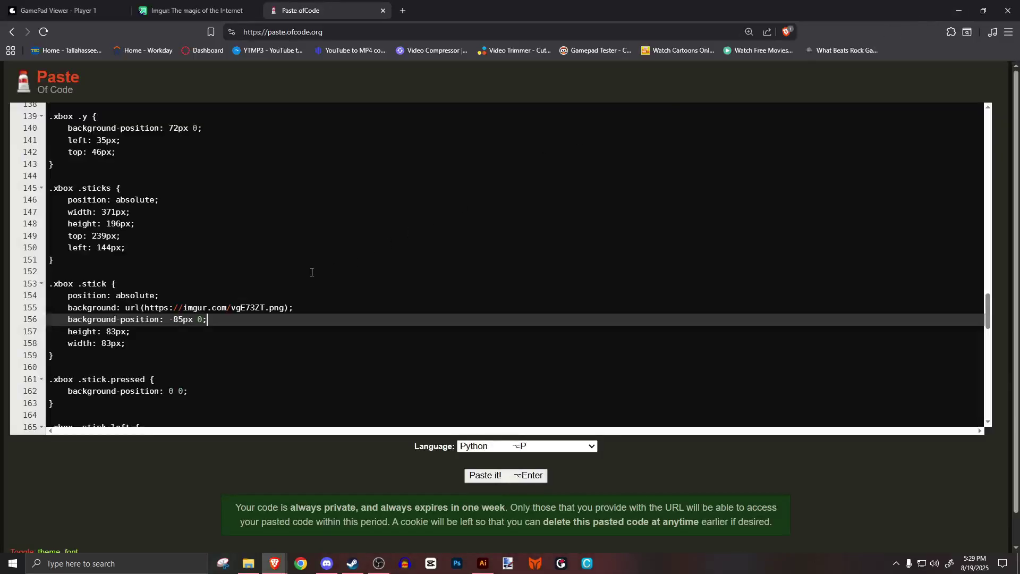
Examine the top and left offsets of the .xbox .stick.left and .xbox .stick.right rules.
scroll(181, 319, down, 1)
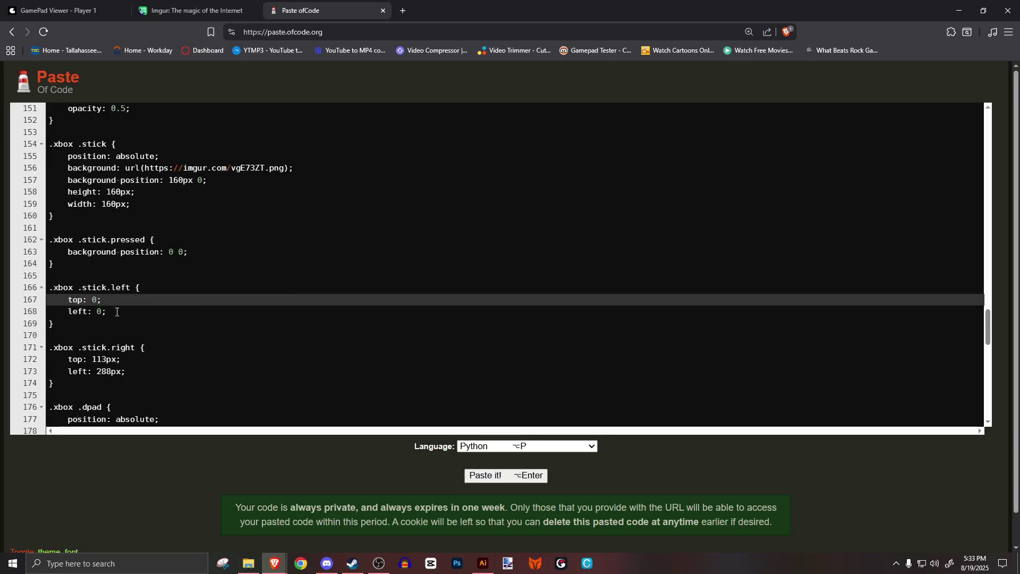
drag(116, 312, 48, 300)
drag(126, 371, 45, 362)
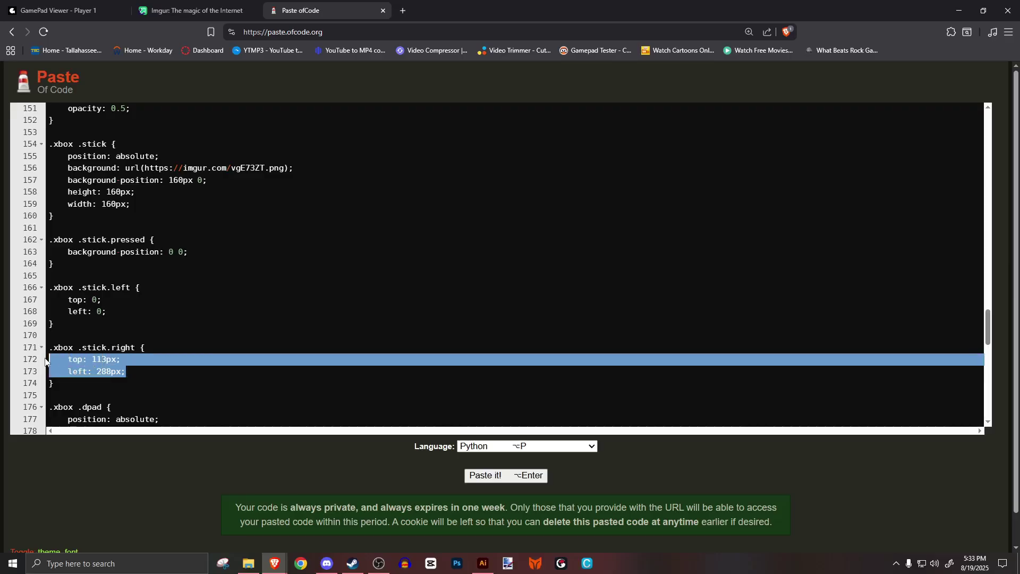
Compare the top offset of the .xbox .stick.right rule with that of the .xbox .stick.left rule.
click(140, 376)
drag(121, 359, 49, 360)
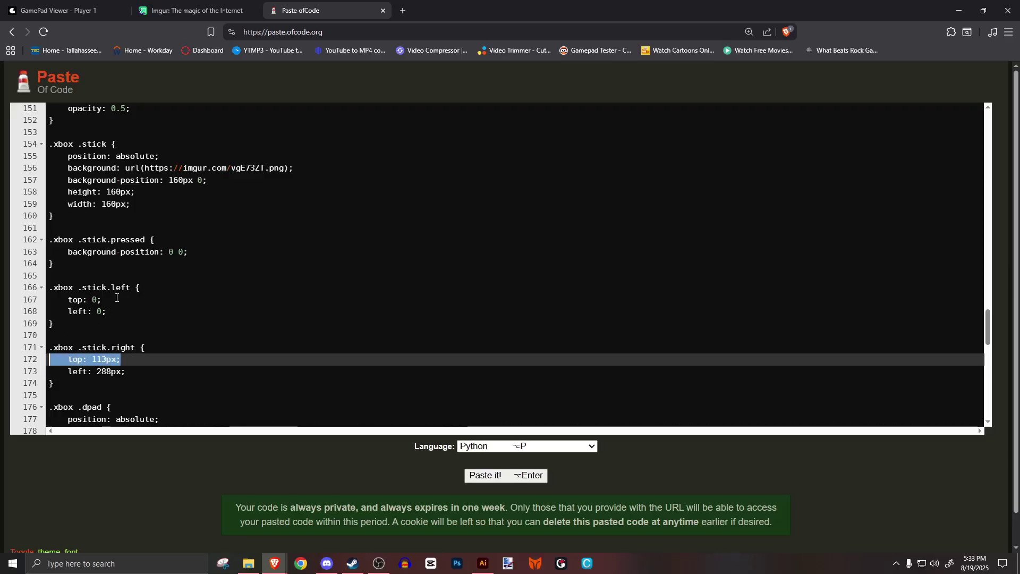
drag(116, 300, 48, 301)
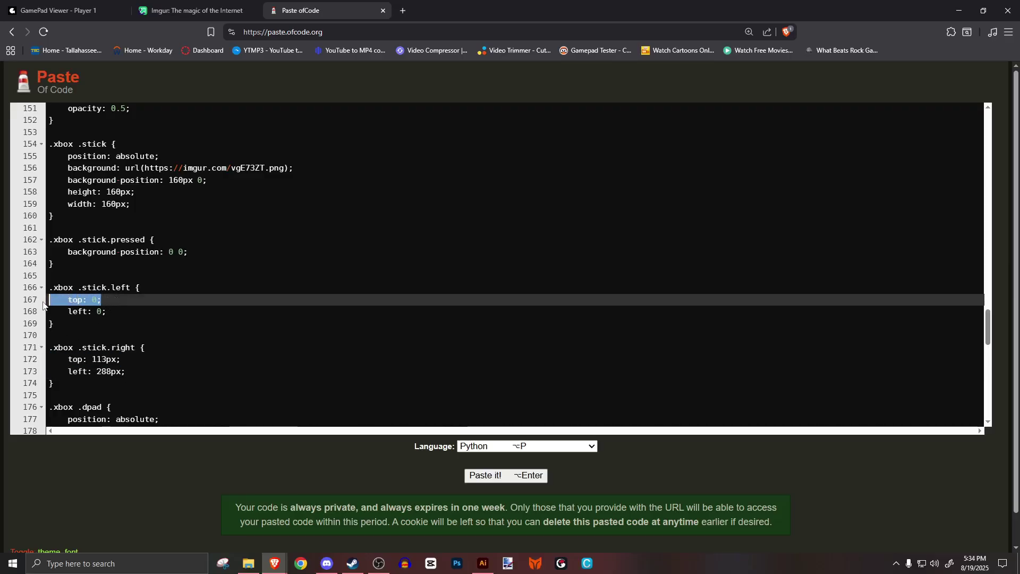
click(122, 300)
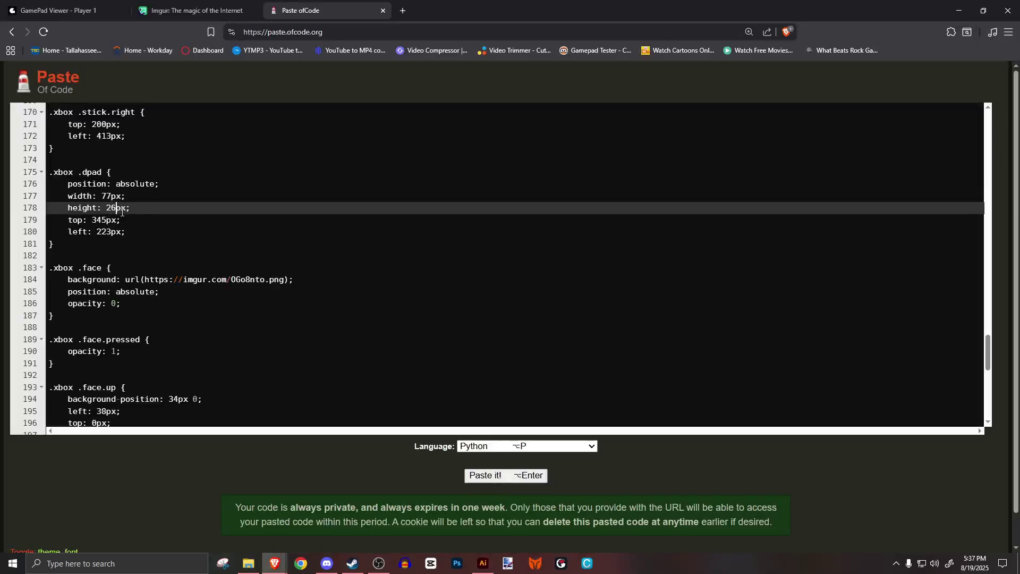
Copy the width: 77px declaration from the .xbox .dpad rule into the .xbox .face up, down, left and right rules.
scroll(116, 240, down, 3)
drag(126, 196, 47, 196)
drag(126, 280, 48, 279)
text(width: 77px;)
text(width: 77px;)
scroll(129, 362, down, 3)
drag(132, 352, 48, 351)
text(width: 77px;)
Switch to Illustrator and check the dimensions of the upper horizontal d-pad shape in dpad.ai.
click(107, 364)
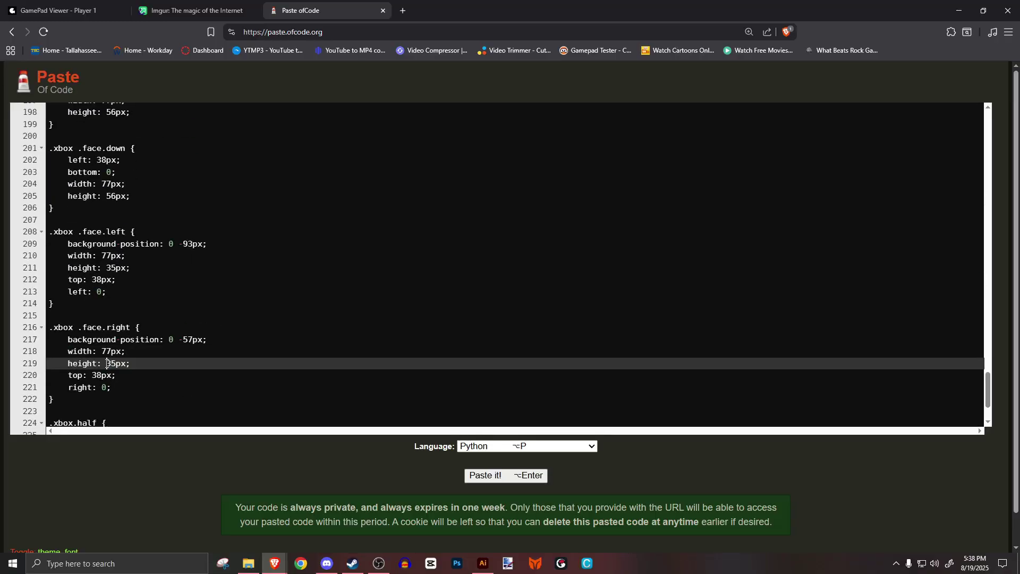
key(alt+Tab)
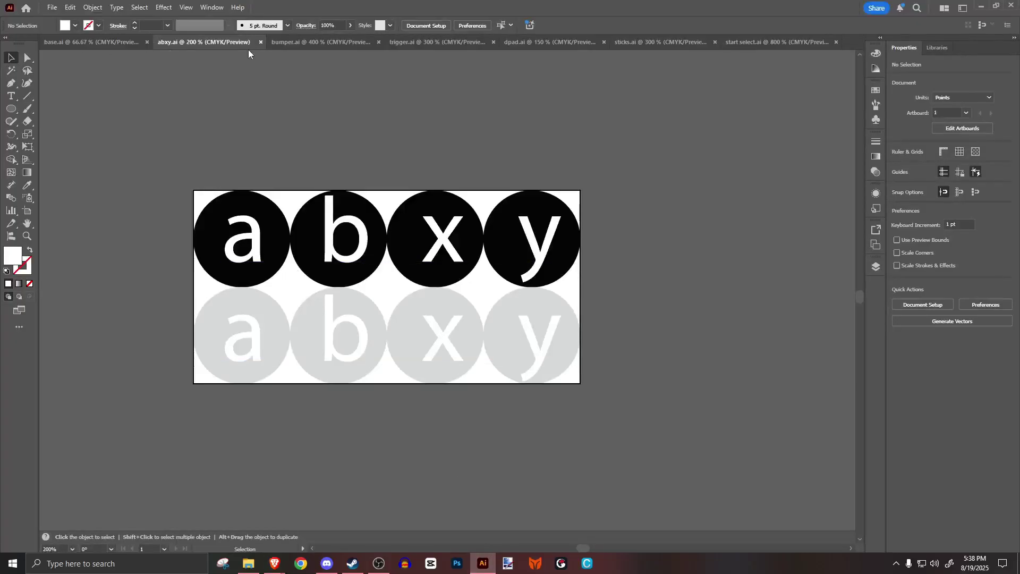
click(547, 42)
click(384, 326)
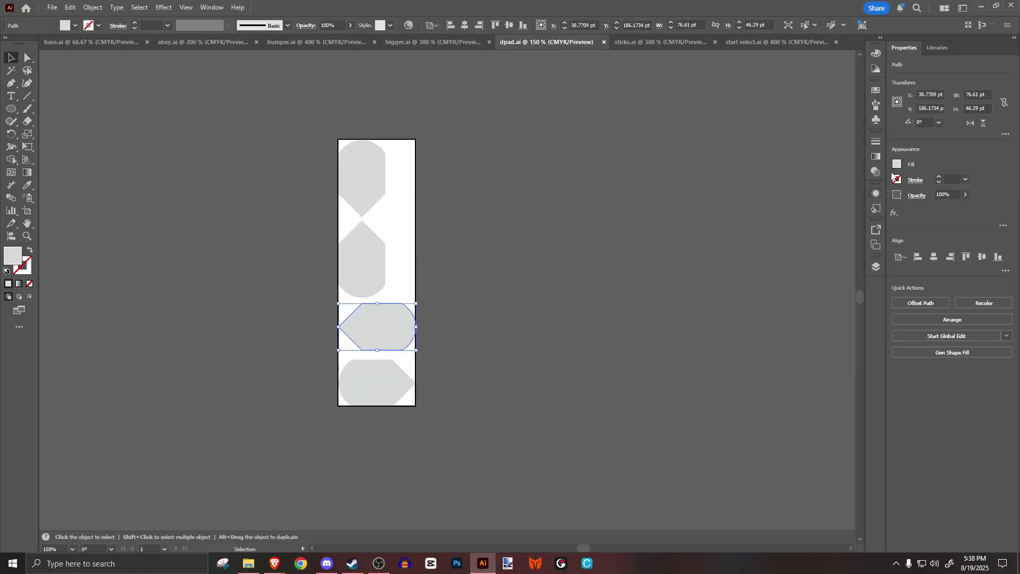
Return to the code in the browser and set the height of the .xbox .face.right and .xbox .face.left rules to 47px.
mouse_move(275, 562)
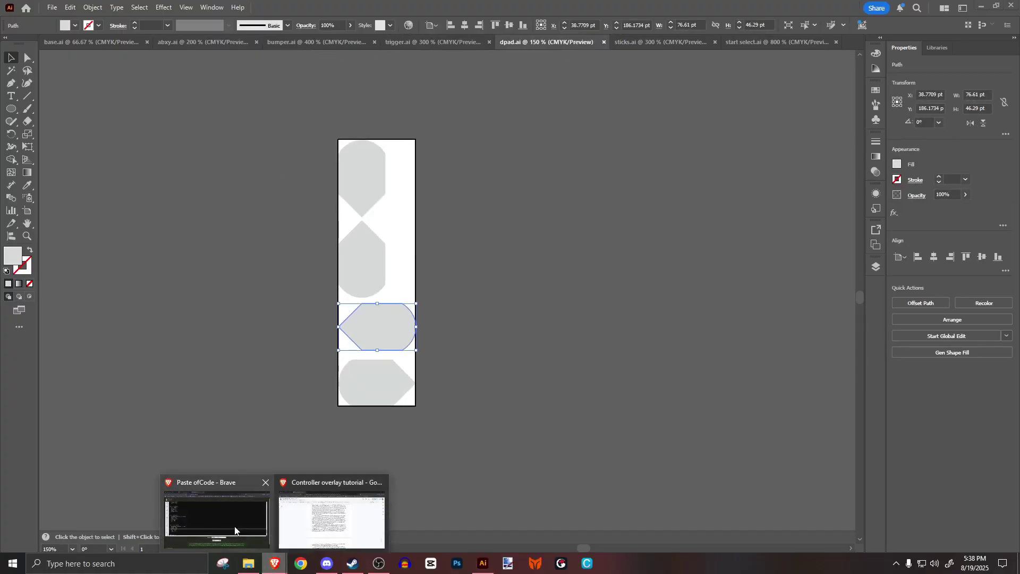
click(229, 527)
click(118, 375)
click(117, 365)
key(BackSpace)
key(BackSpace)
text(47px;)
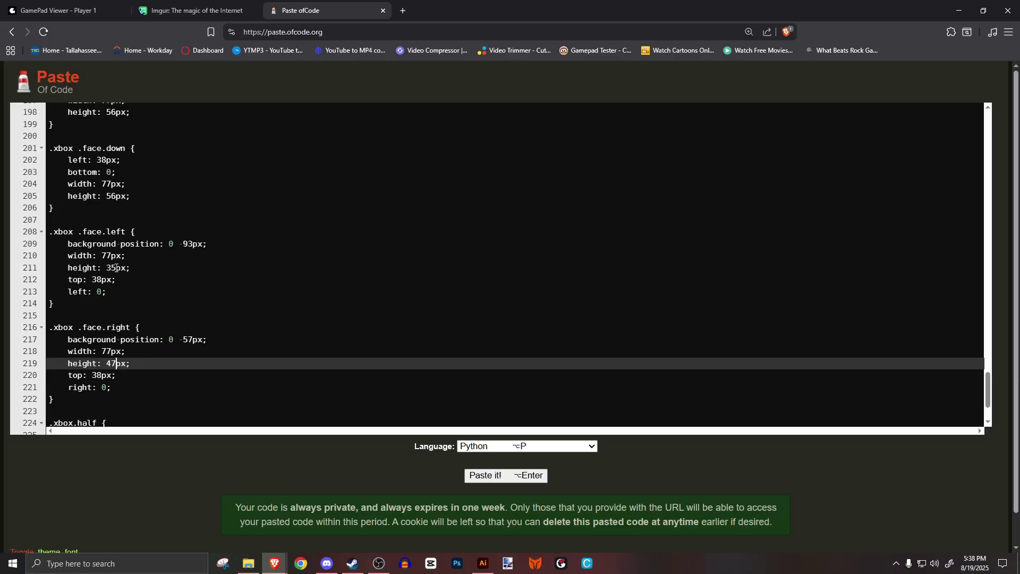
click(116, 268)
key(BackSpace)
key(BackSpace)
text(47)
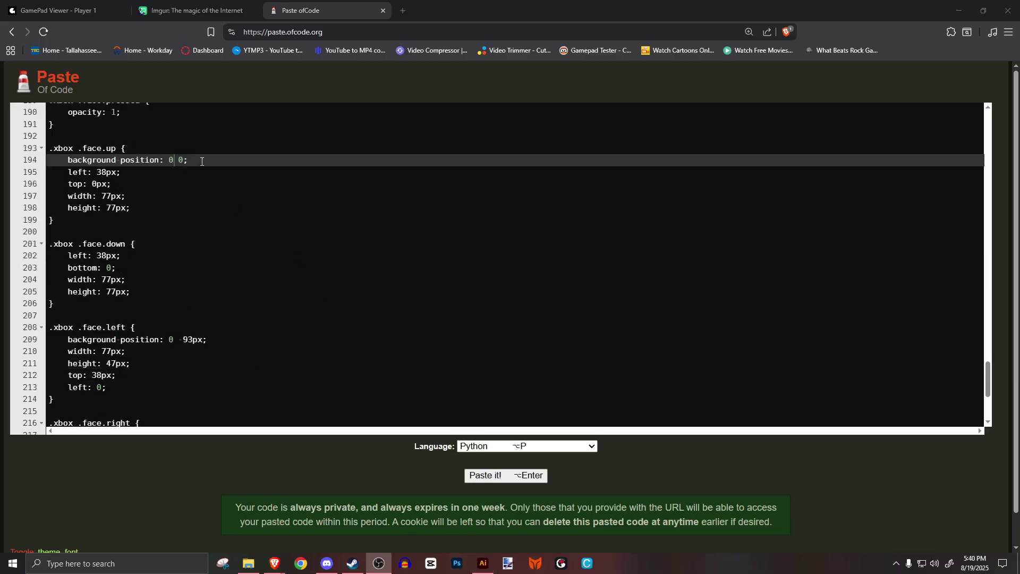
Copy the background-position: 0 0 declaration from .xbox .face.up into .xbox .face.down as its first line and correct its indentation.
drag(201, 161, 50, 167)
key(ctrl+c)
click(142, 246)
key(Return)
key(ctrl+v)
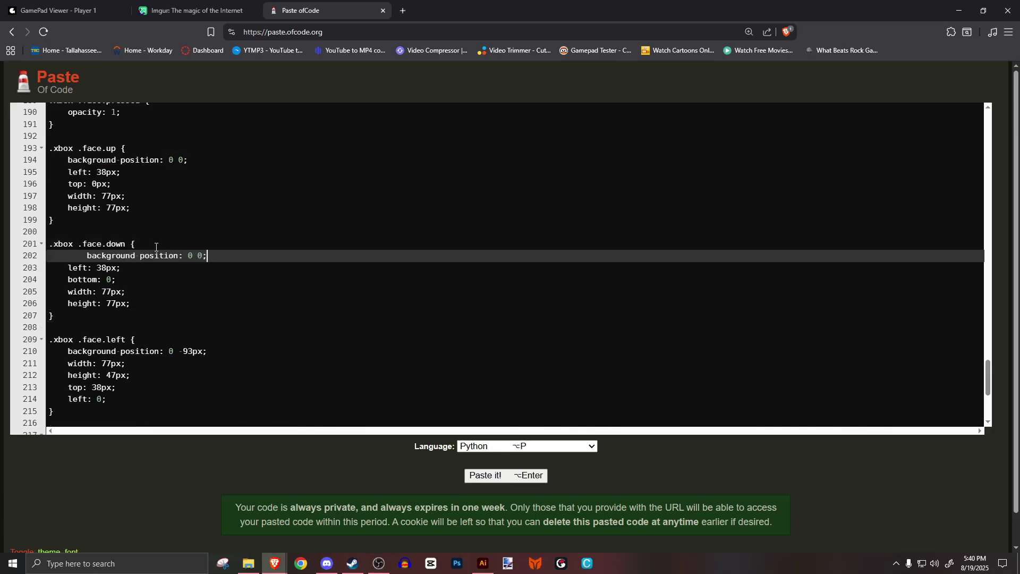
click(88, 256)
key(BackSpace)
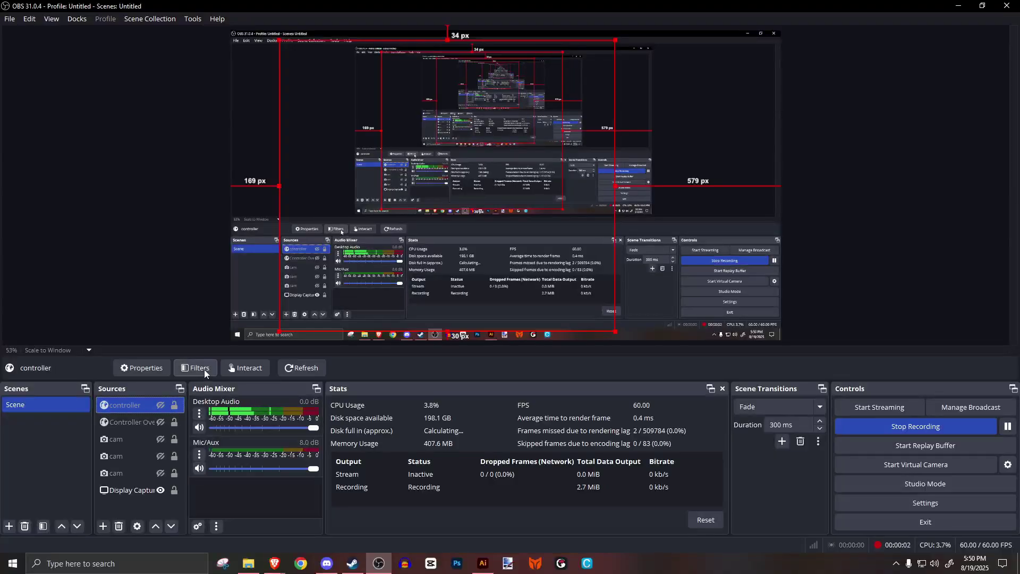
In OBS, add a Chroma Key effect filter to the controller source with Green as the key color type.
click(205, 369)
click(290, 456)
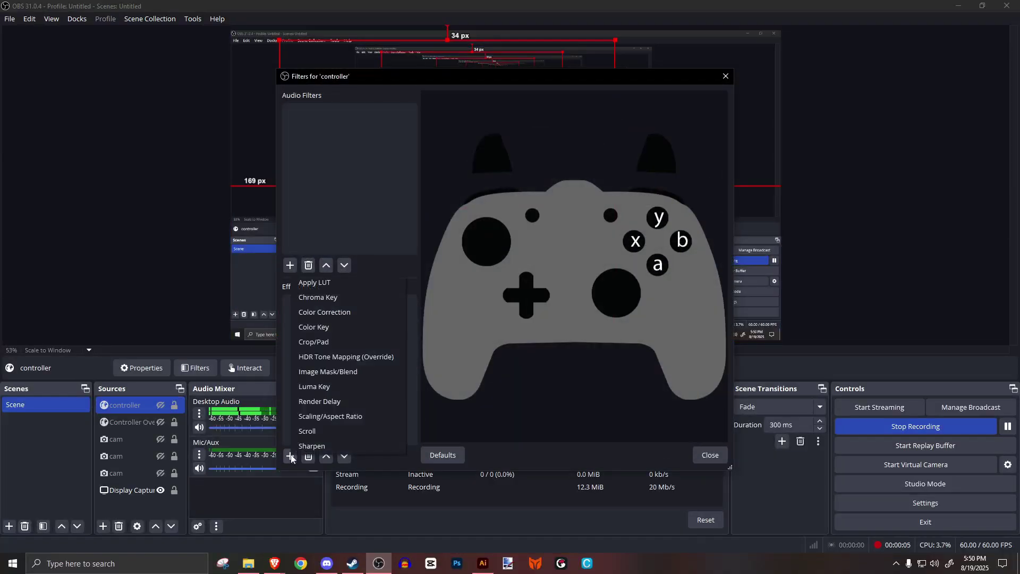
click(318, 297)
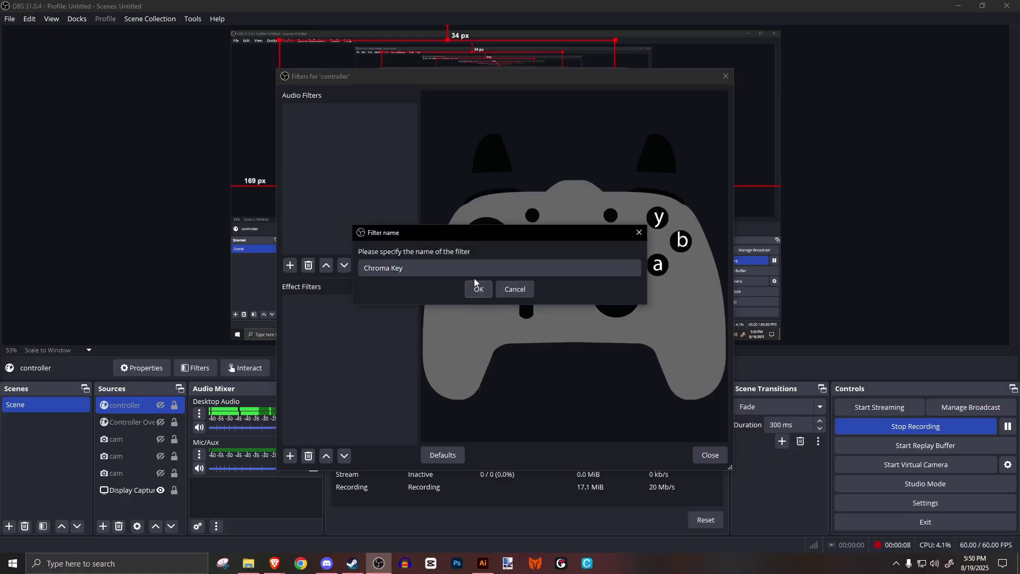
click(476, 286)
click(544, 230)
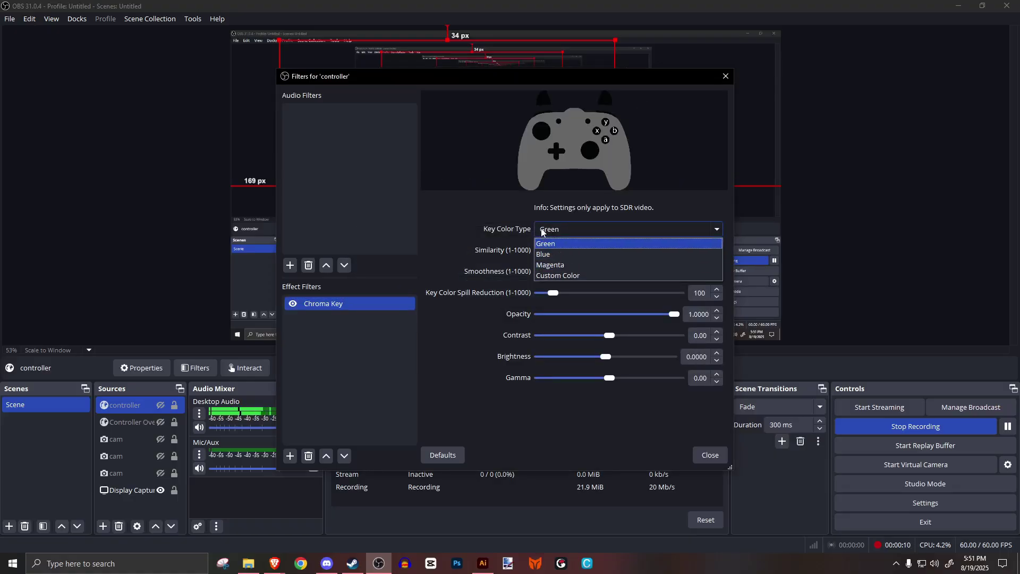
click(589, 243)
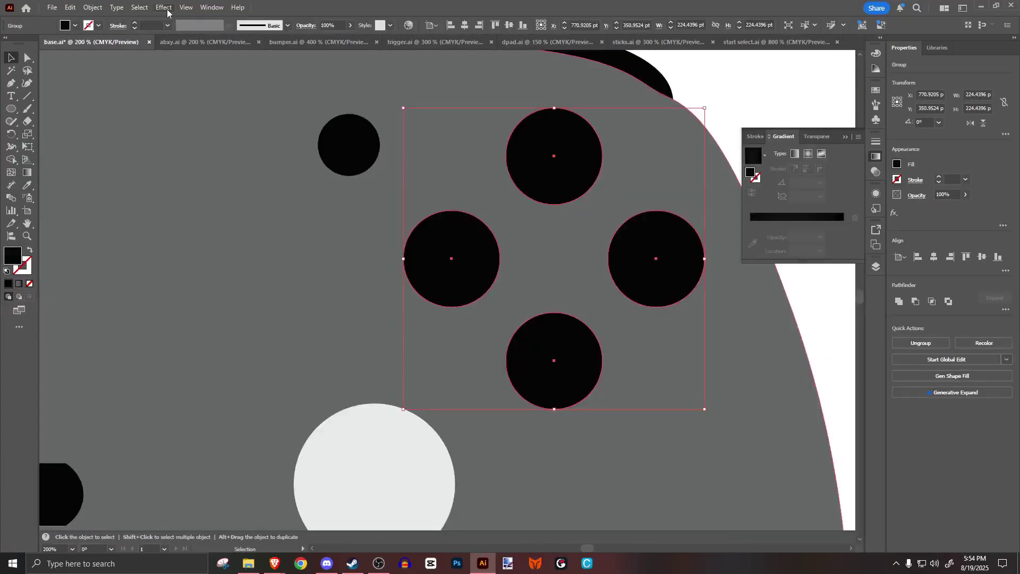
In Illustrator, open the Drop Shadow effect for the group of four face-button circles in base.ai.
click(165, 8)
mouse_move(215, 132)
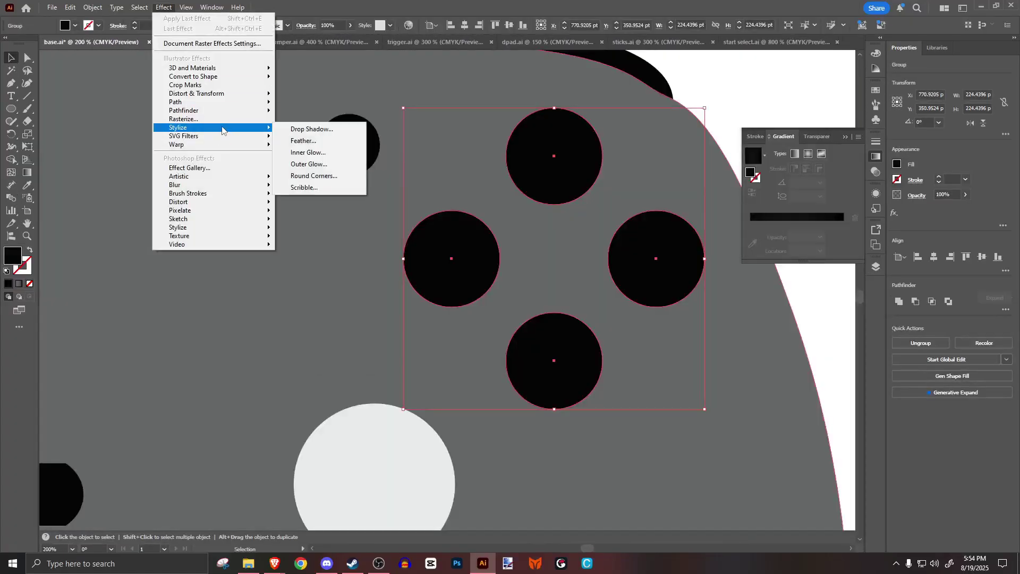
click(311, 129)
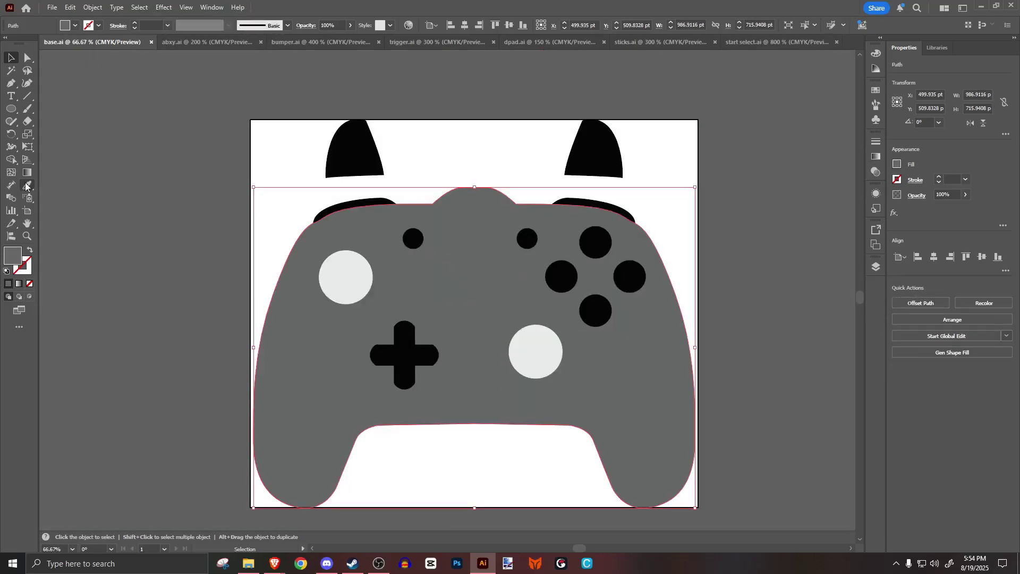
Fill the controller body in base.ai with a linear gradient at 90° and open the black end stop's color for editing.
key(g)
click(312, 357)
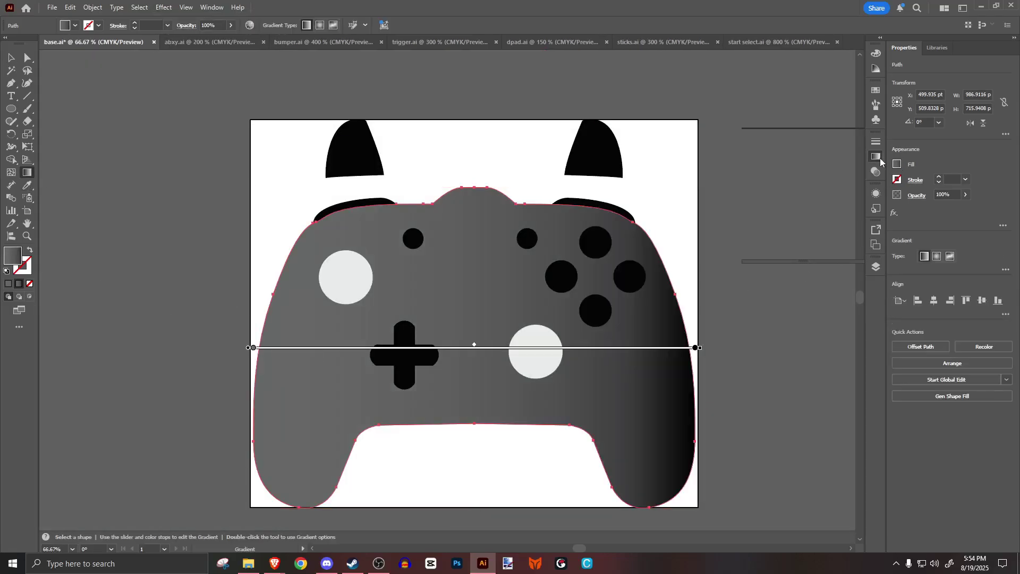
text(90)
key(Return)
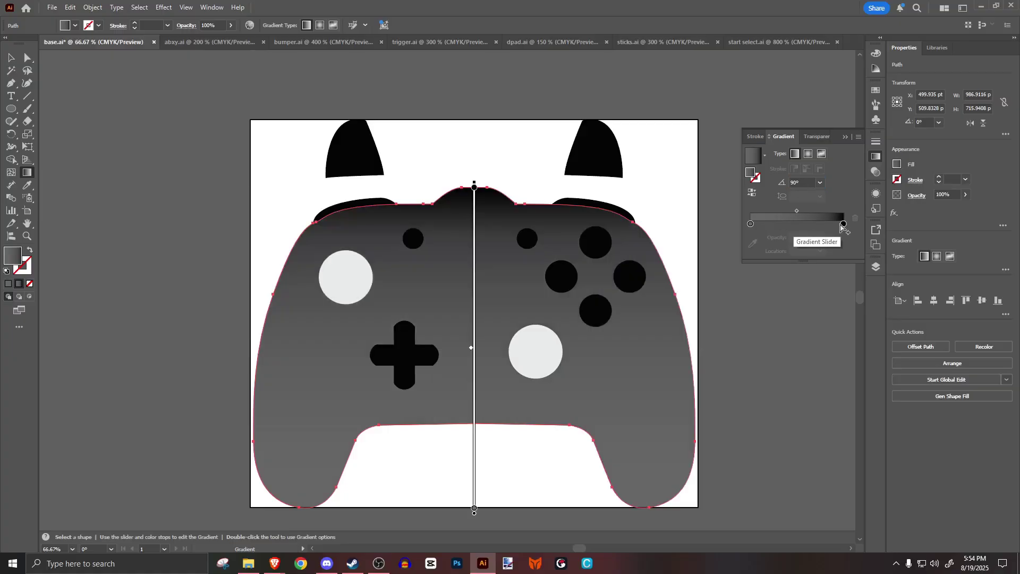
click(843, 224)
double_click(13, 258)
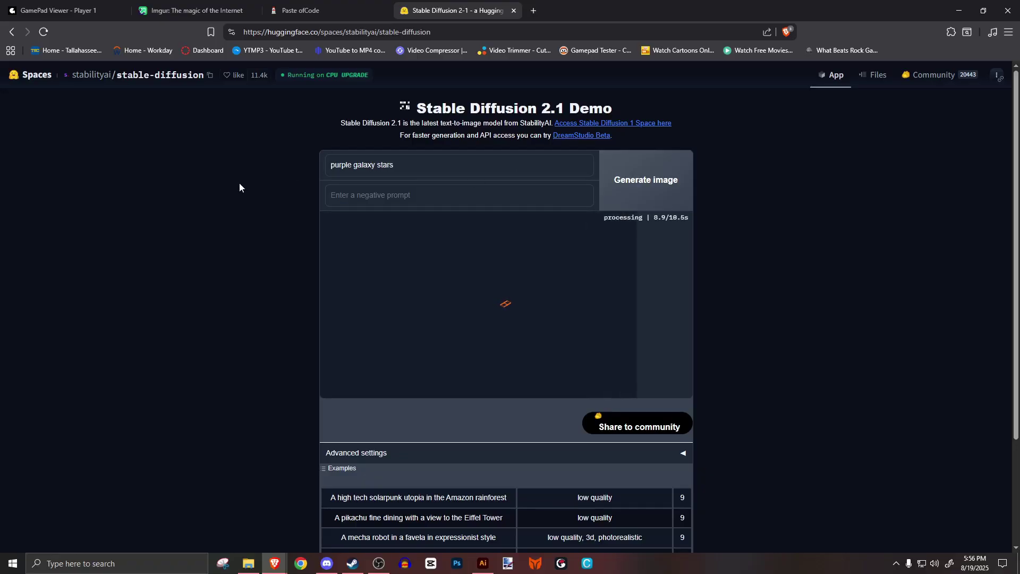
In the browser, grab one of the images generated for "purple galaxy stars" from the Stable Diffusion 2.1 Demo.
click(412, 303)
right_click(519, 307)
click(557, 349)
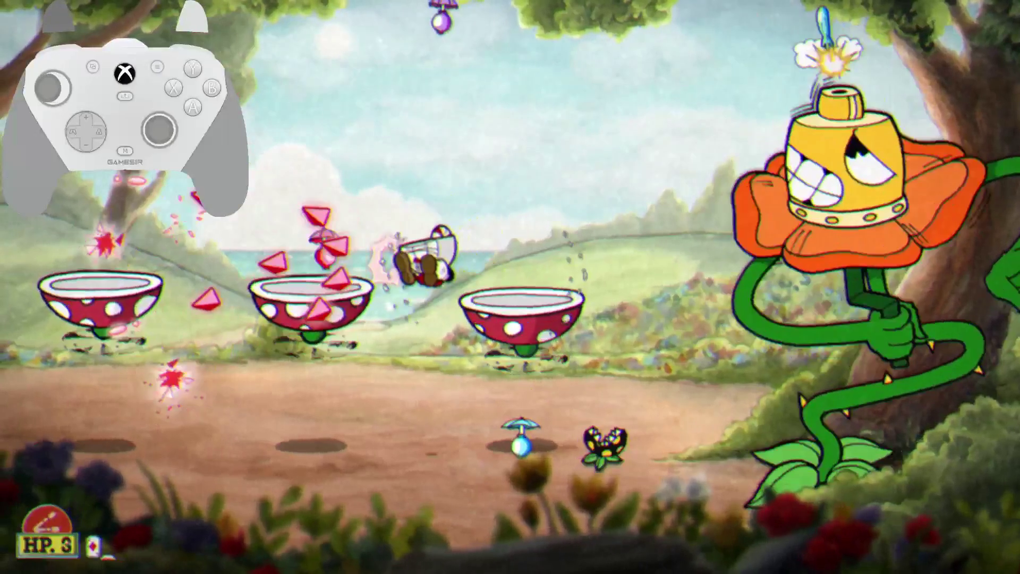